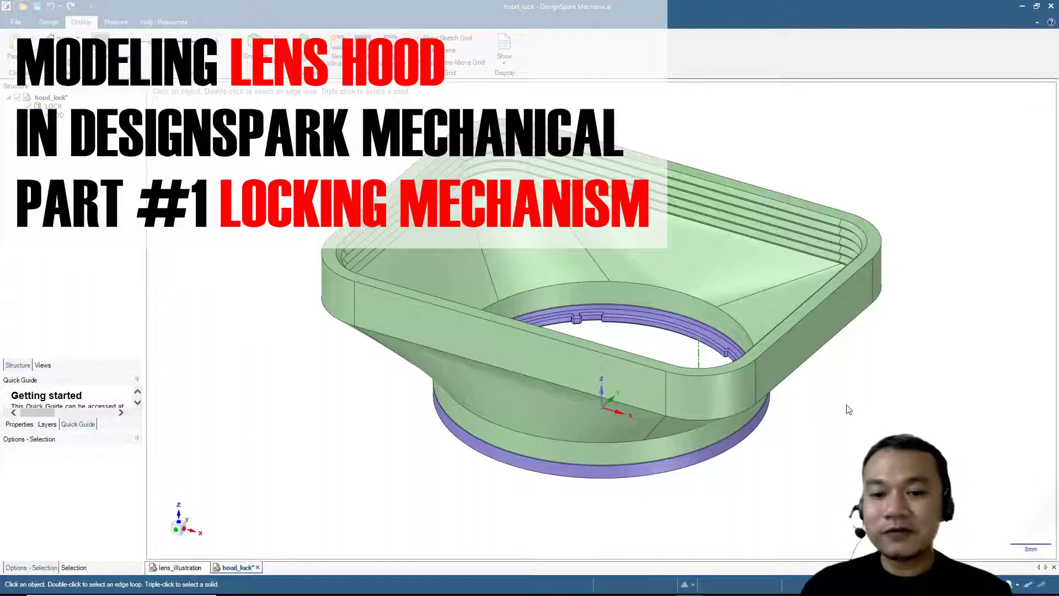
# Toggle HOOD and LOCK visibility, ending with HOOD hidden so only the purple LOCK ring shows.
pyautogui.click(619, 381)
pyautogui.hotkey('ctrl', 'h')
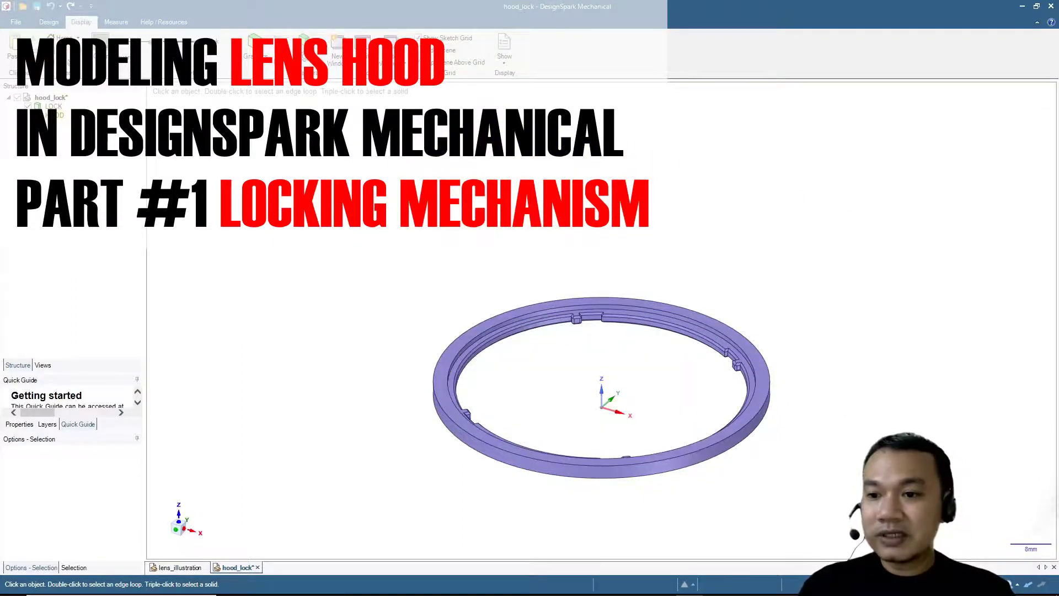
pyautogui.click(27, 115)
pyautogui.click(27, 106)
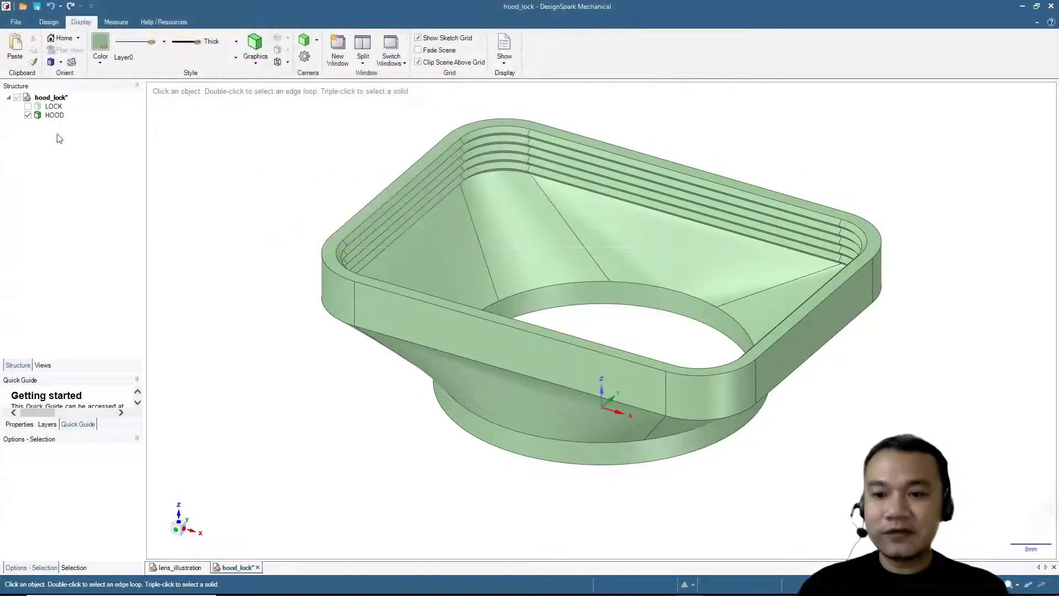
pyautogui.click(28, 106)
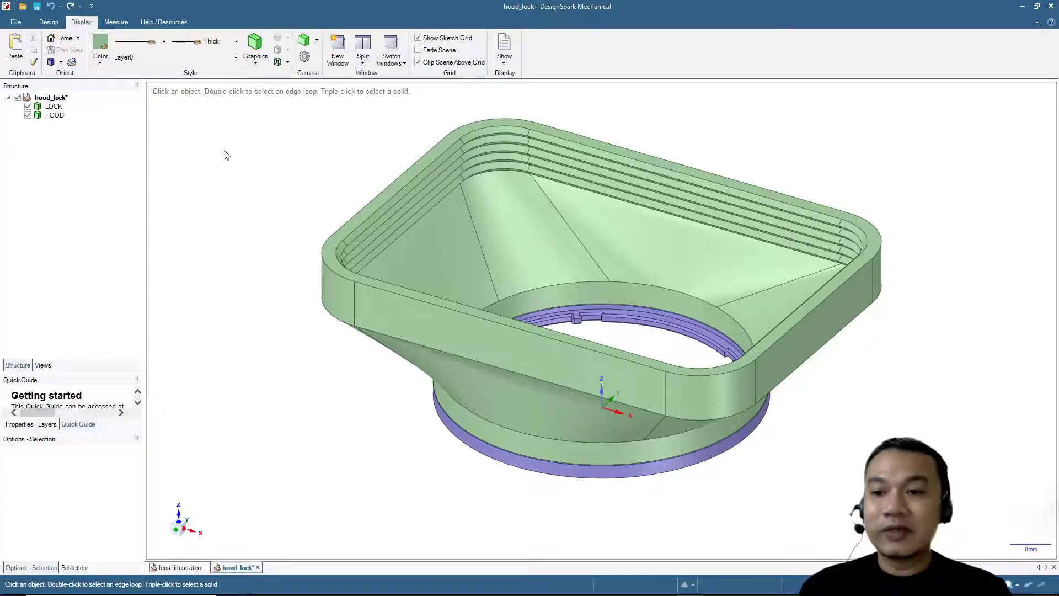
pyautogui.click(27, 114)
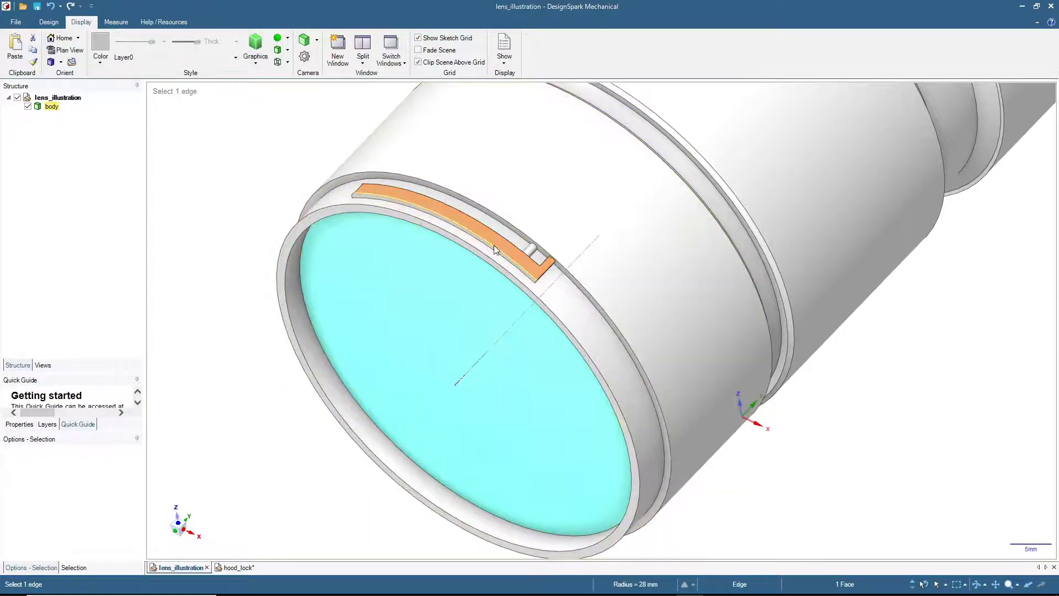
# Select the lens barrel's front rim face, then switch to the Excel dimensions workbook.
pyautogui.click(561, 300)
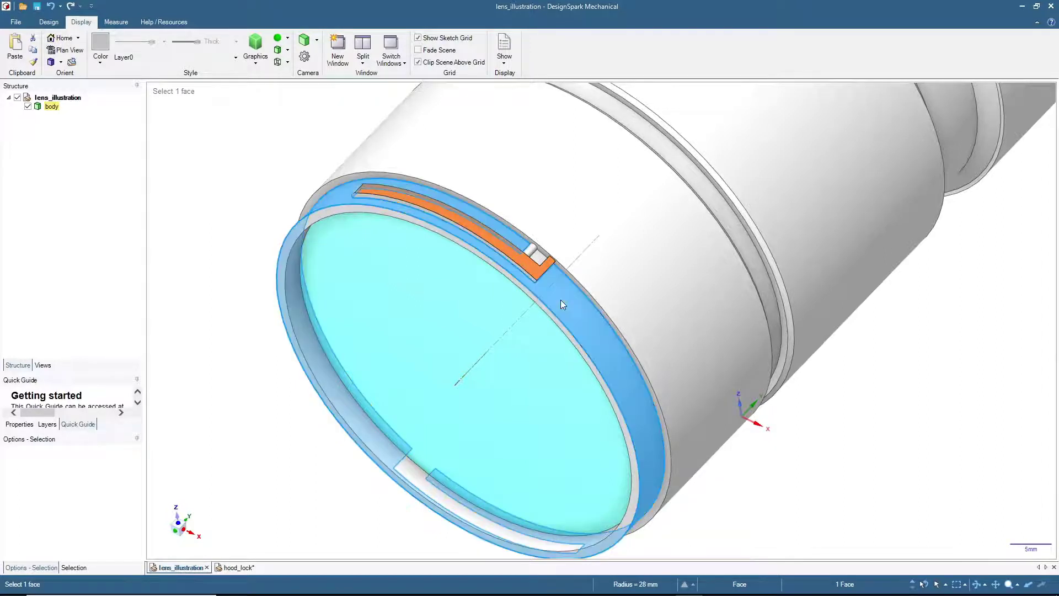
pyautogui.hotkey('alt', 'Tab')
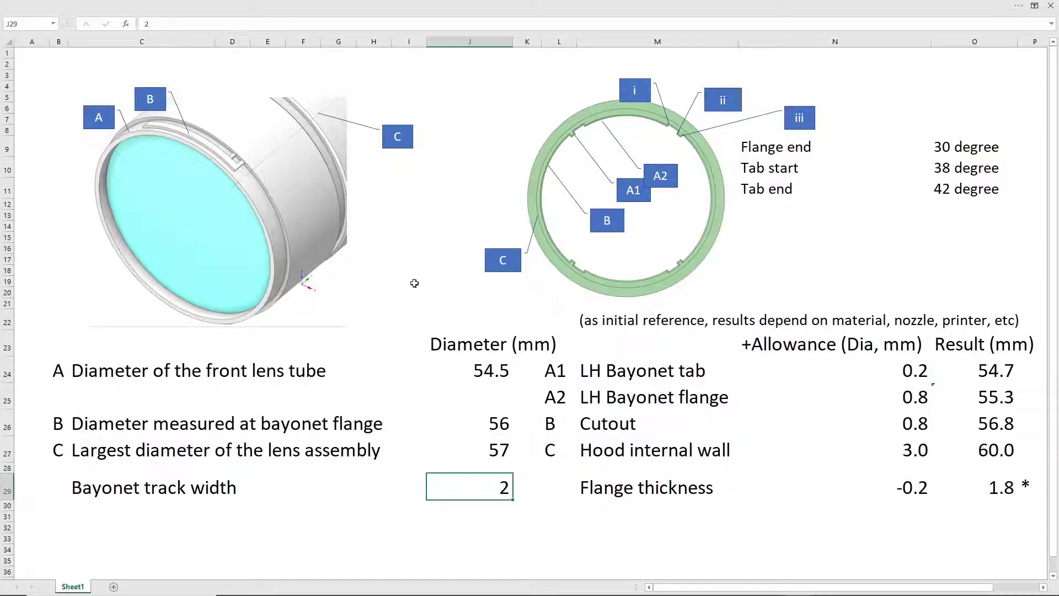
pyautogui.click(91, 370)
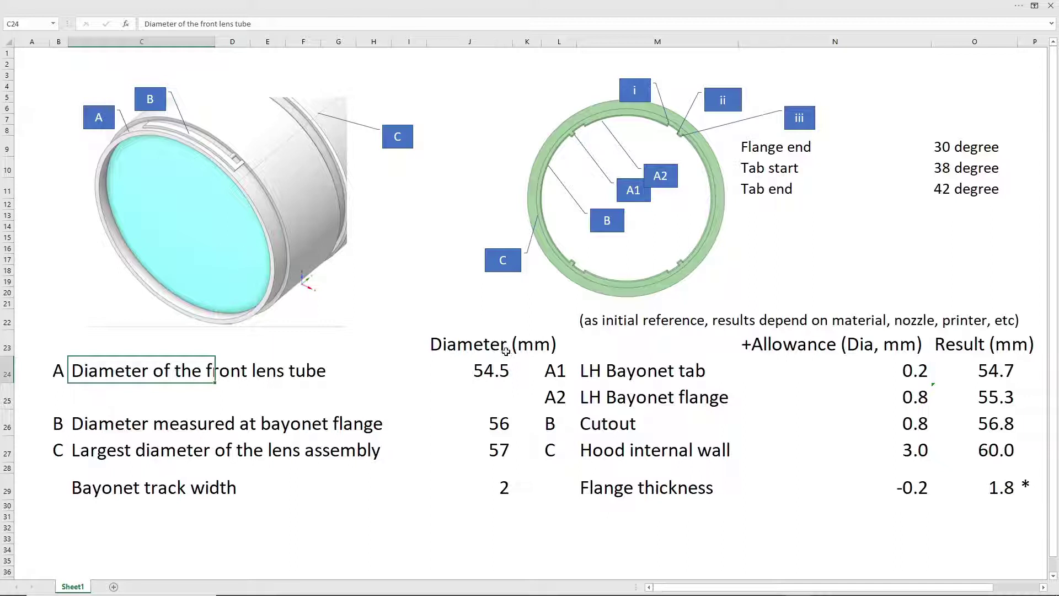
pyautogui.click(482, 378)
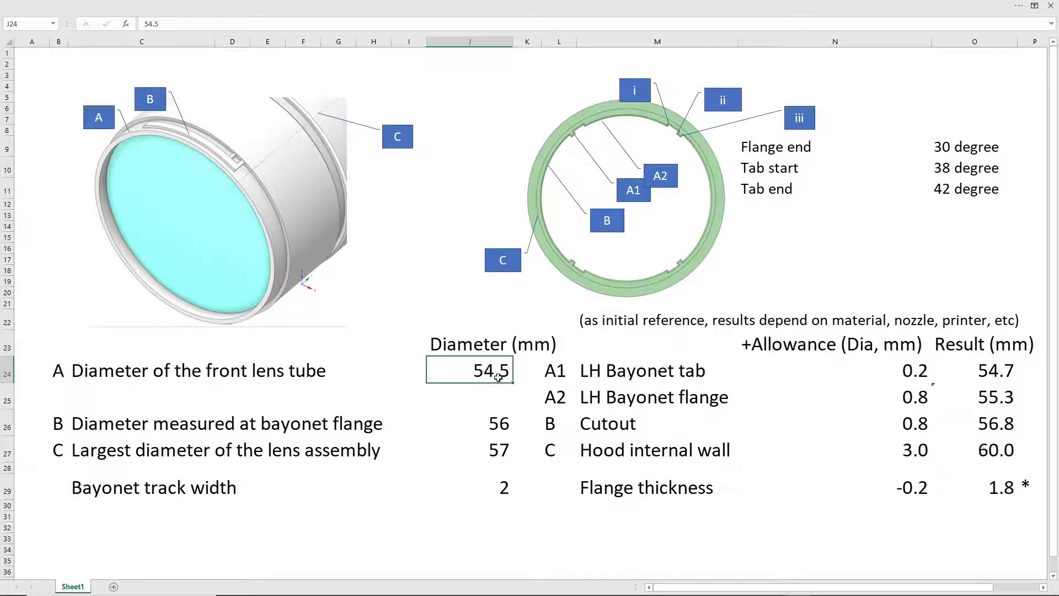
pyautogui.click(82, 425)
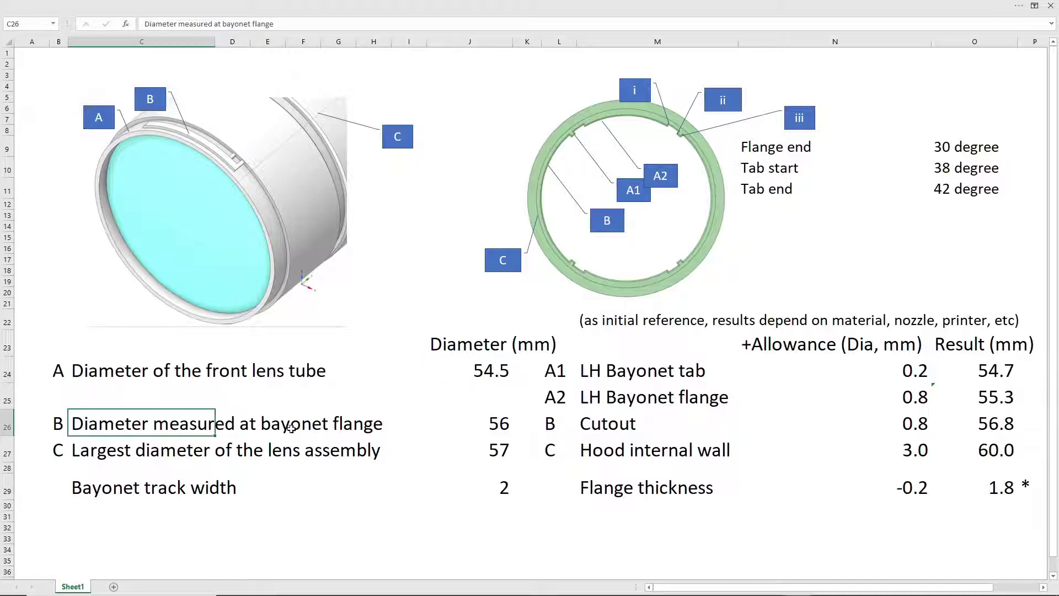
pyautogui.scroll(-3, 207, 147)
pyautogui.scroll(3, 207, 148)
pyautogui.click(493, 427)
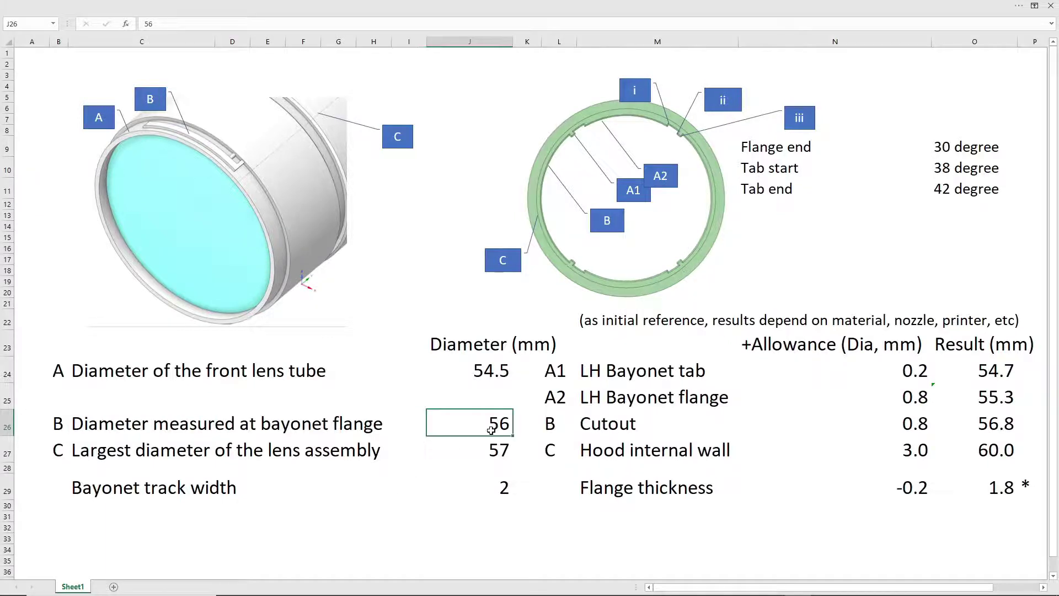
pyautogui.click(80, 452)
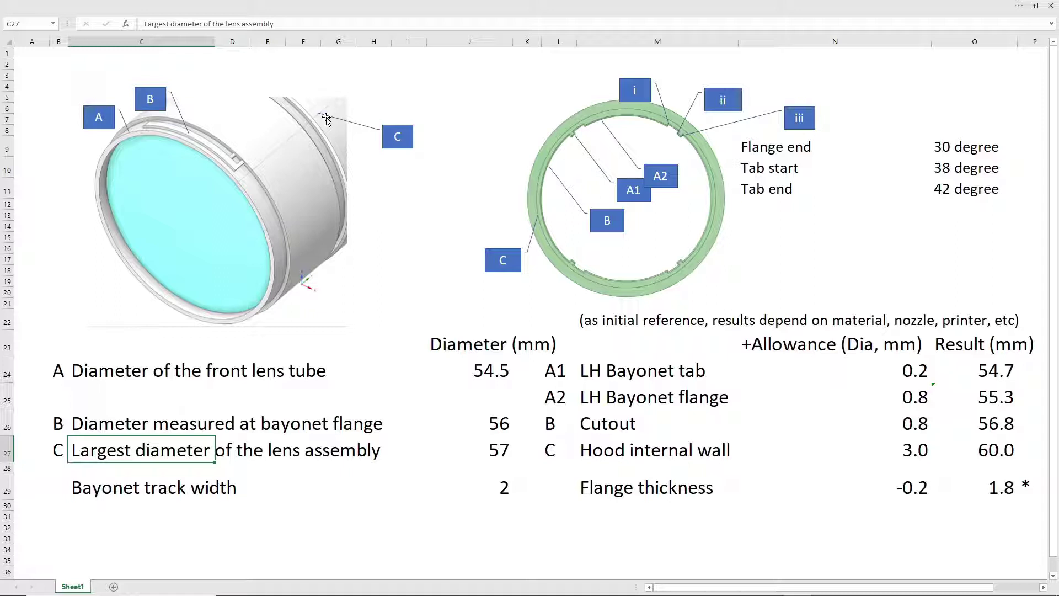
pyautogui.click(507, 452)
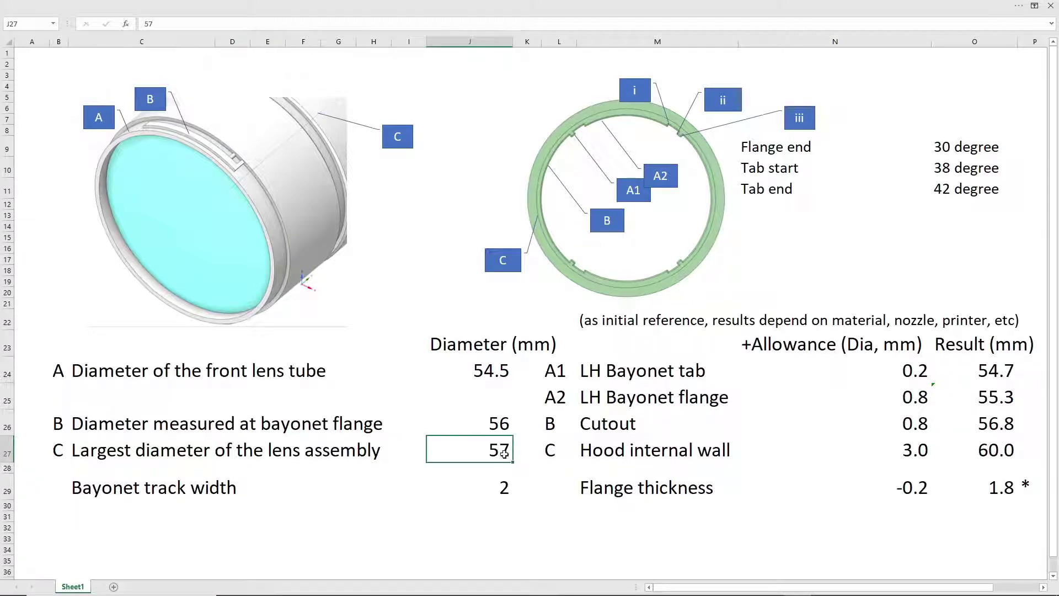
pyautogui.click(85, 488)
pyautogui.click(508, 496)
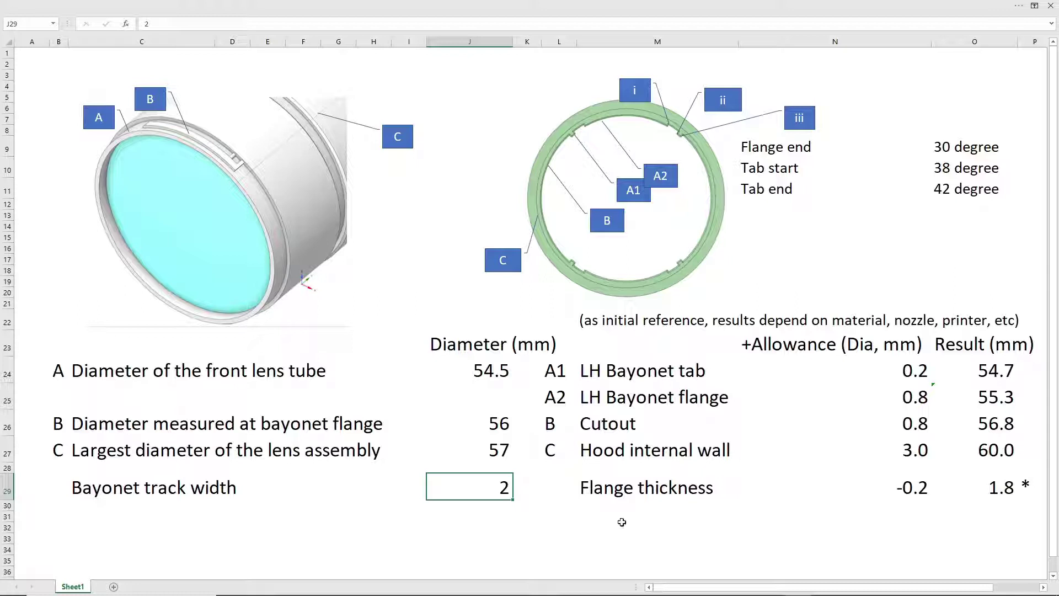
pyautogui.moveTo(556, 371)
pyautogui.mouseDown()
pyautogui.moveTo(916, 435)
pyautogui.moveTo(1000, 486)
pyautogui.mouseUp()
pyautogui.click(779, 344)
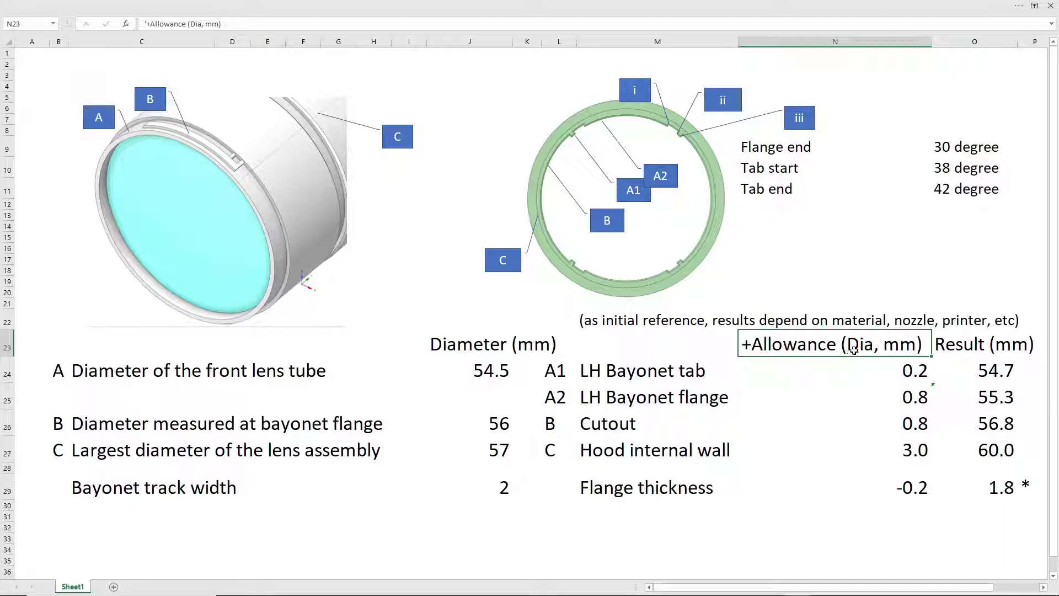
pyautogui.click(602, 373)
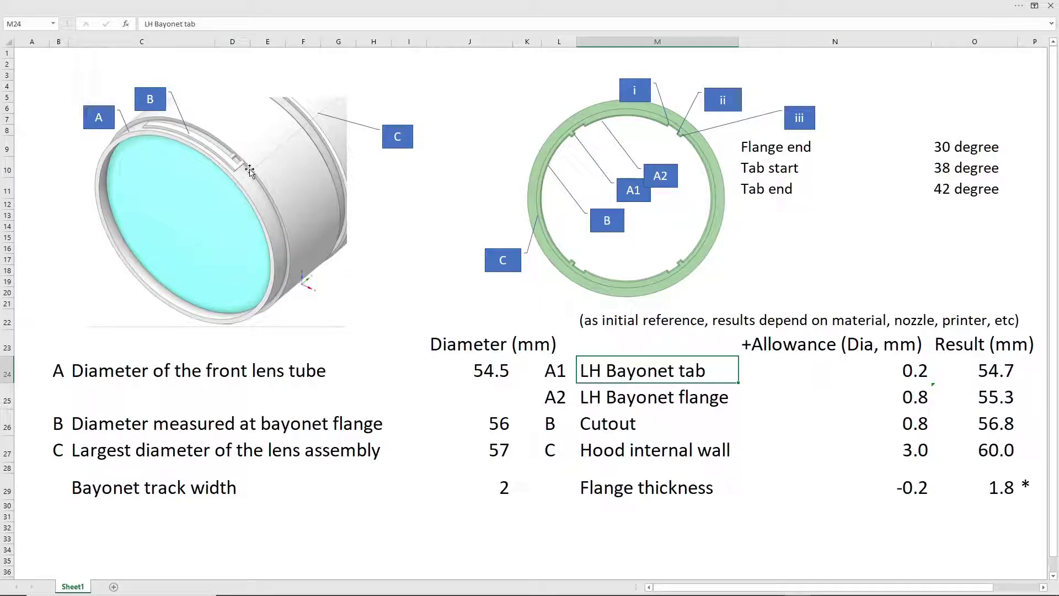
pyautogui.click(912, 373)
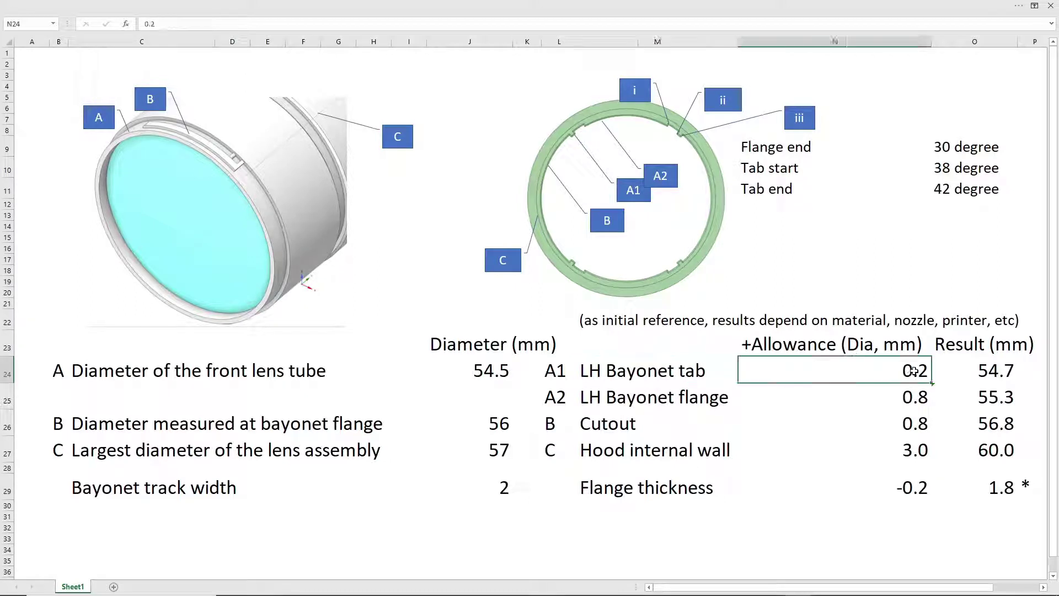
pyautogui.click(179, 374)
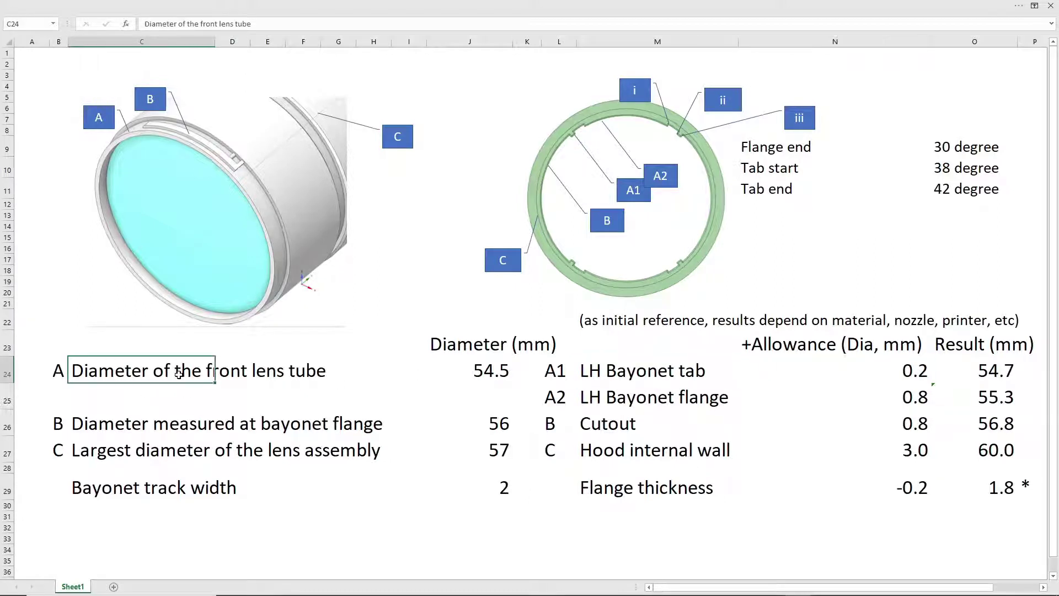
pyautogui.click(493, 371)
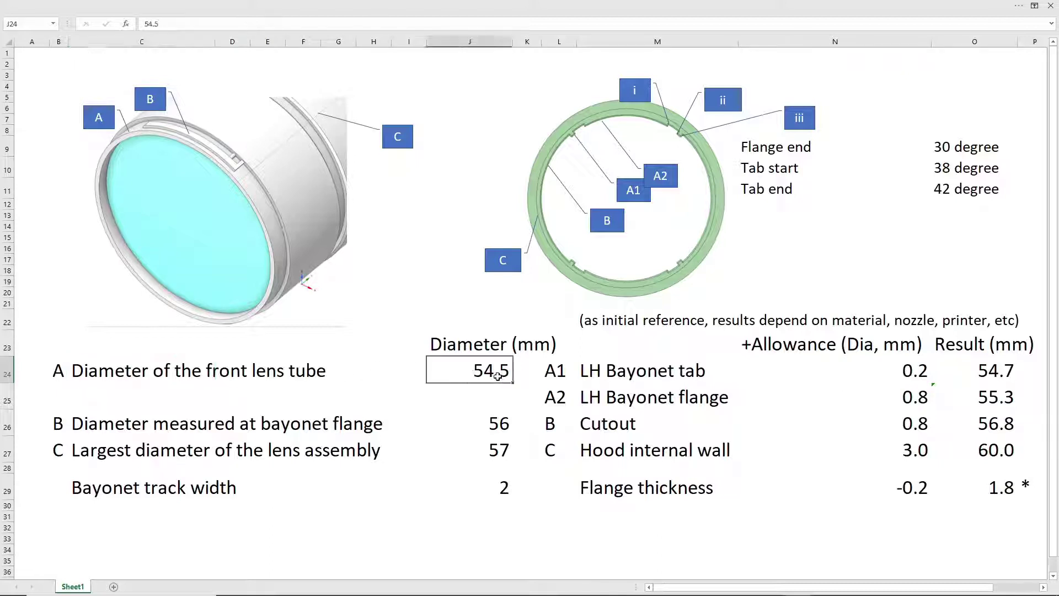
pyautogui.click(913, 378)
pyautogui.click(1001, 372)
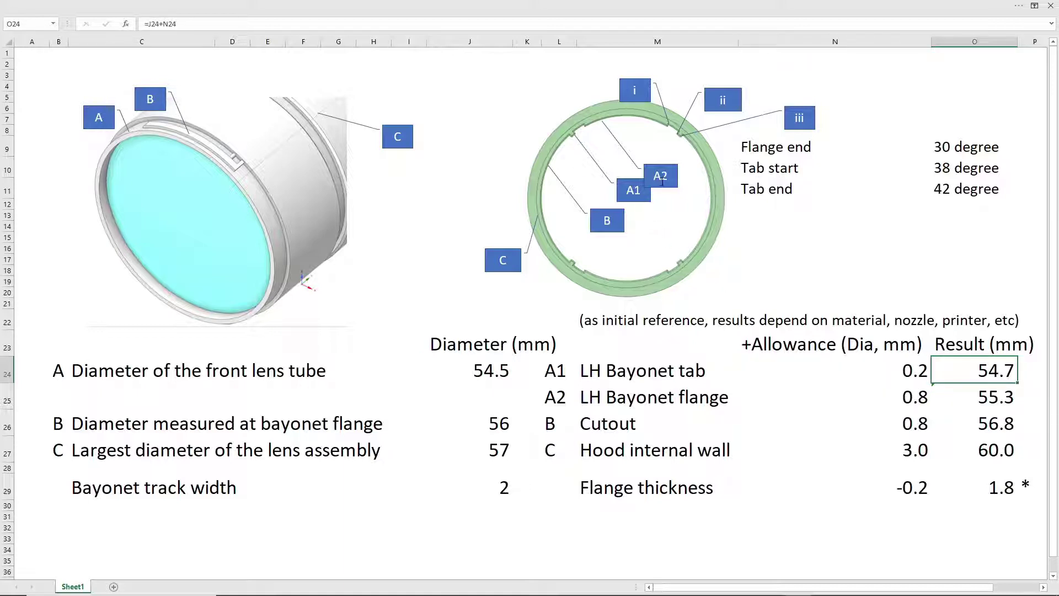
pyautogui.click(596, 401)
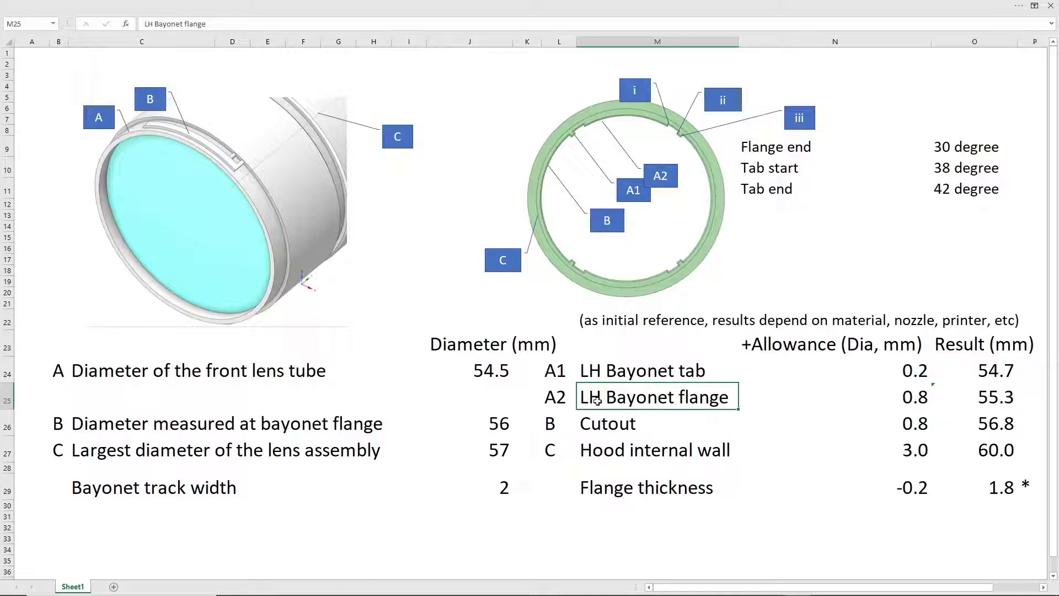
pyautogui.click(918, 398)
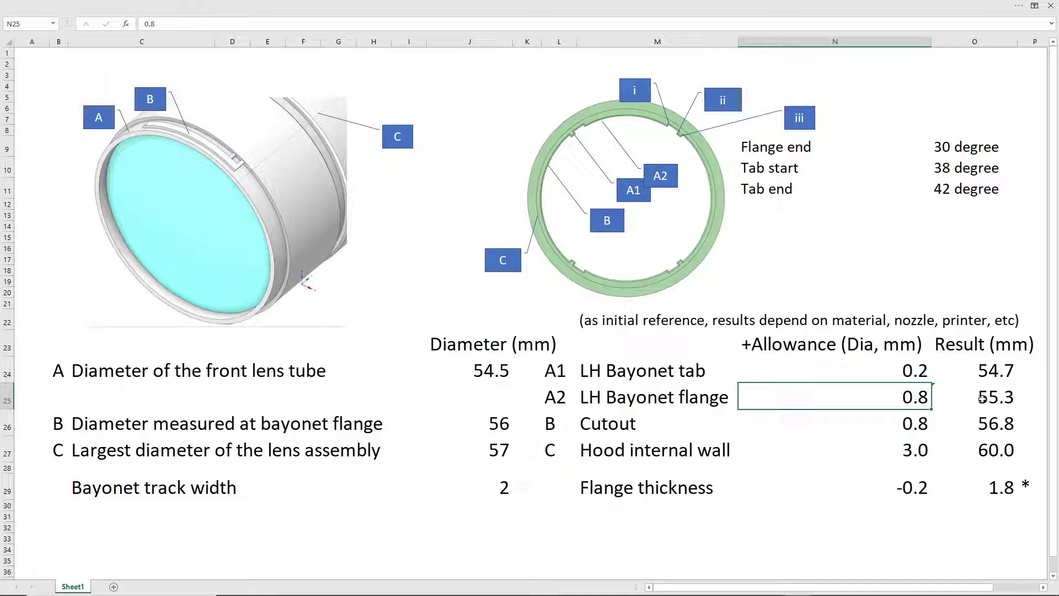
pyautogui.click(982, 398)
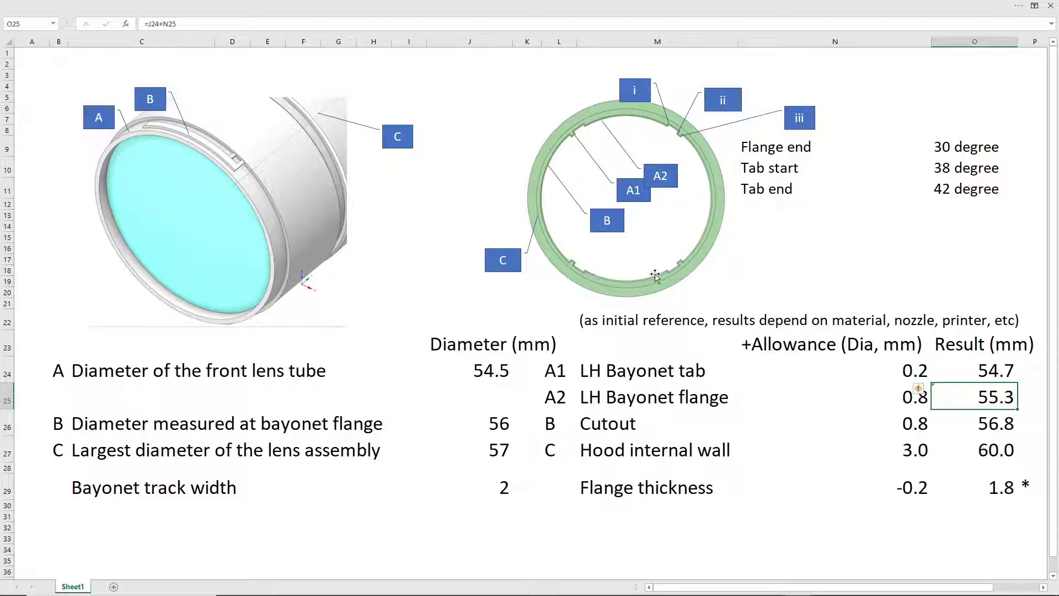
pyautogui.click(601, 427)
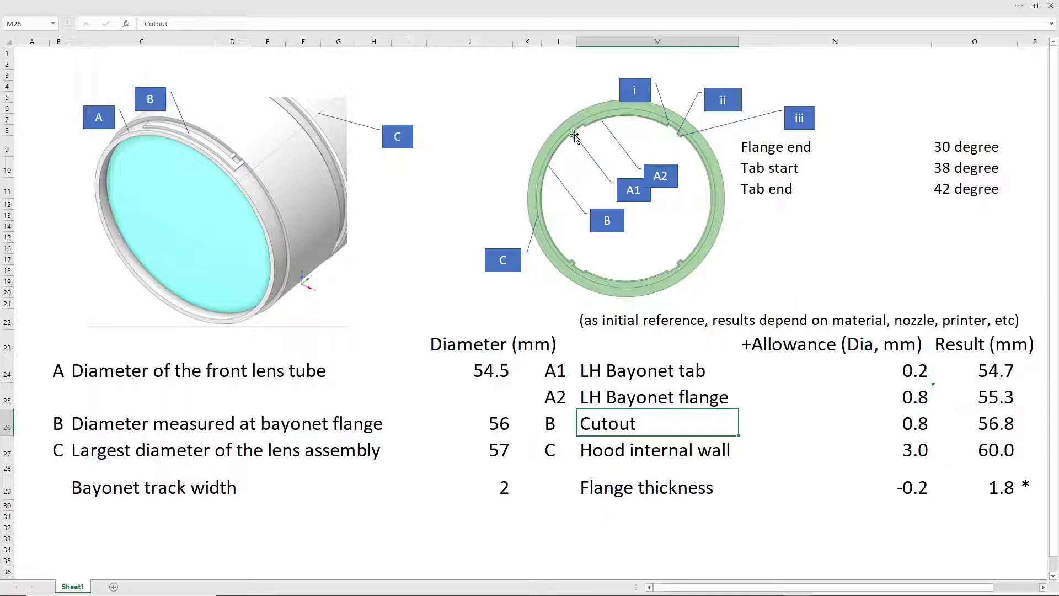
pyautogui.click(916, 425)
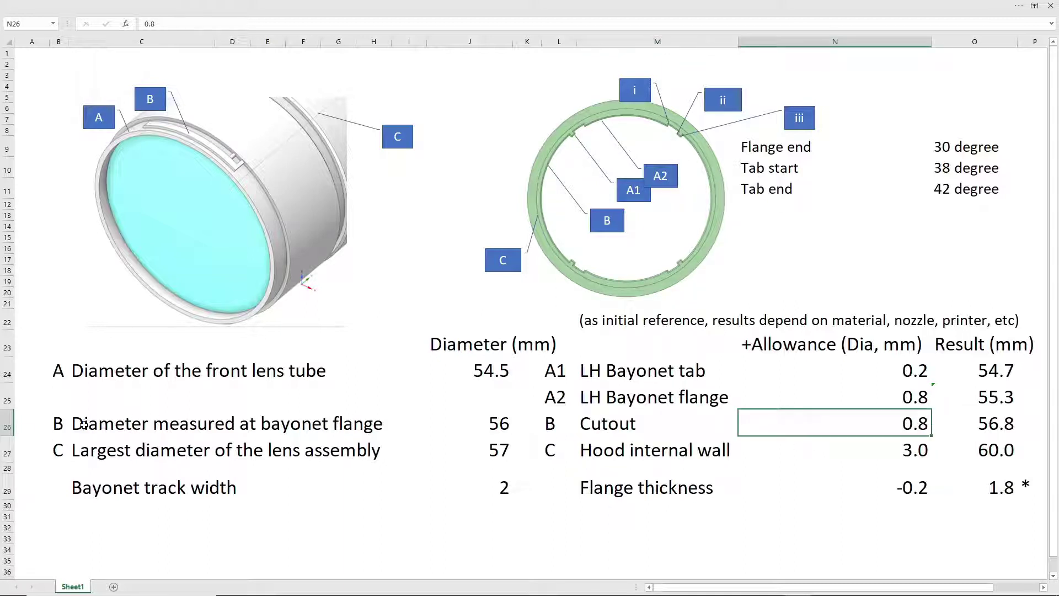
pyautogui.click(103, 426)
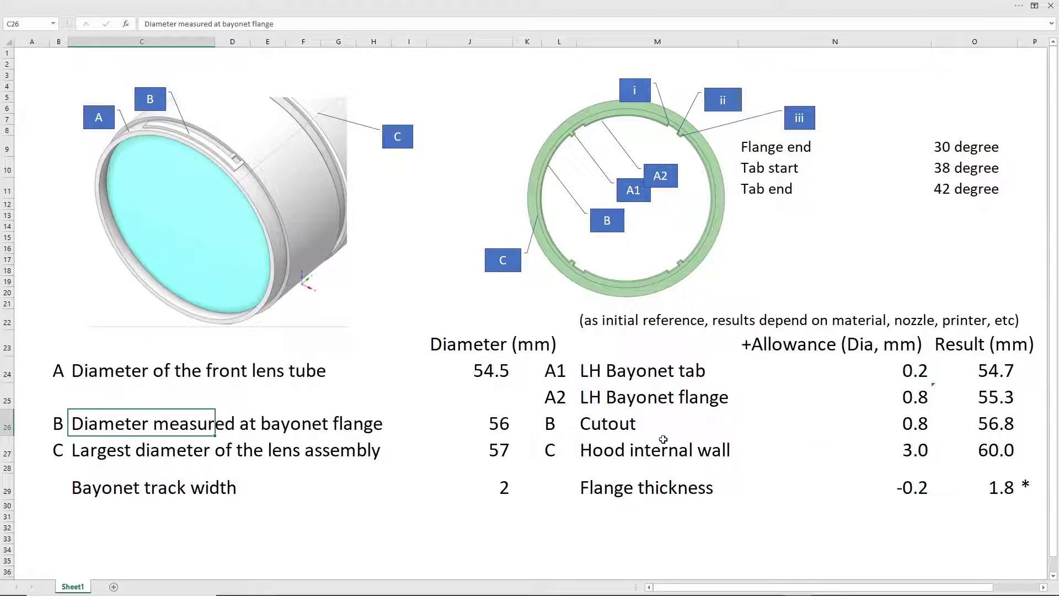
pyautogui.click(503, 425)
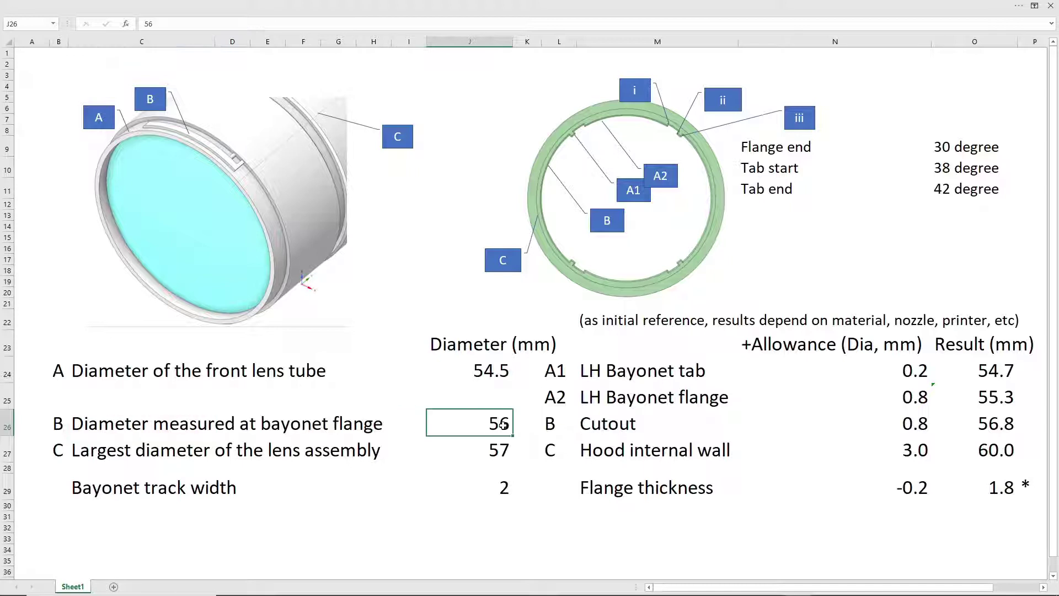
pyautogui.click(908, 414)
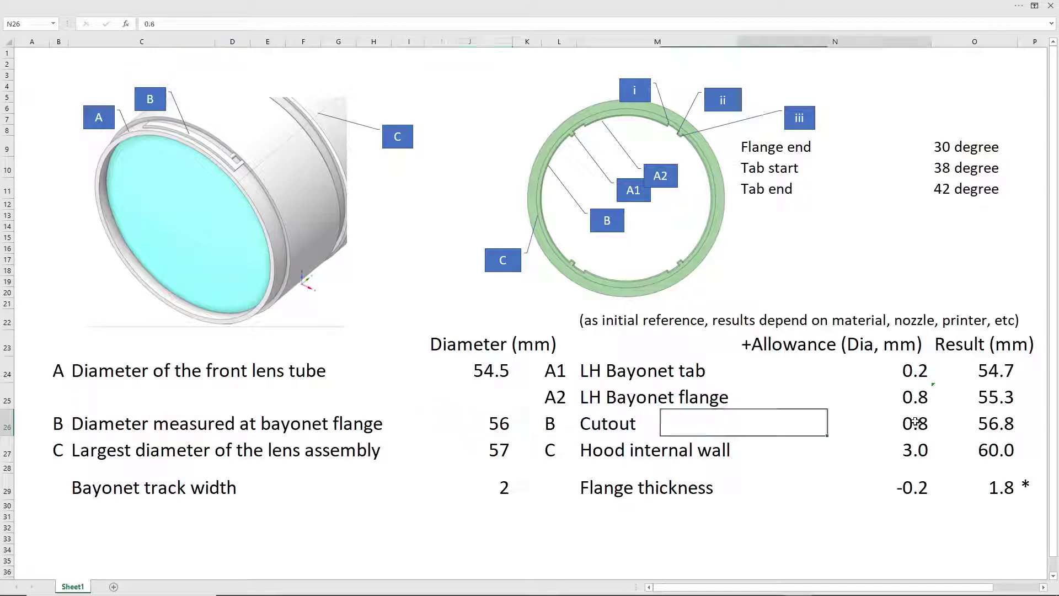
pyautogui.click(997, 427)
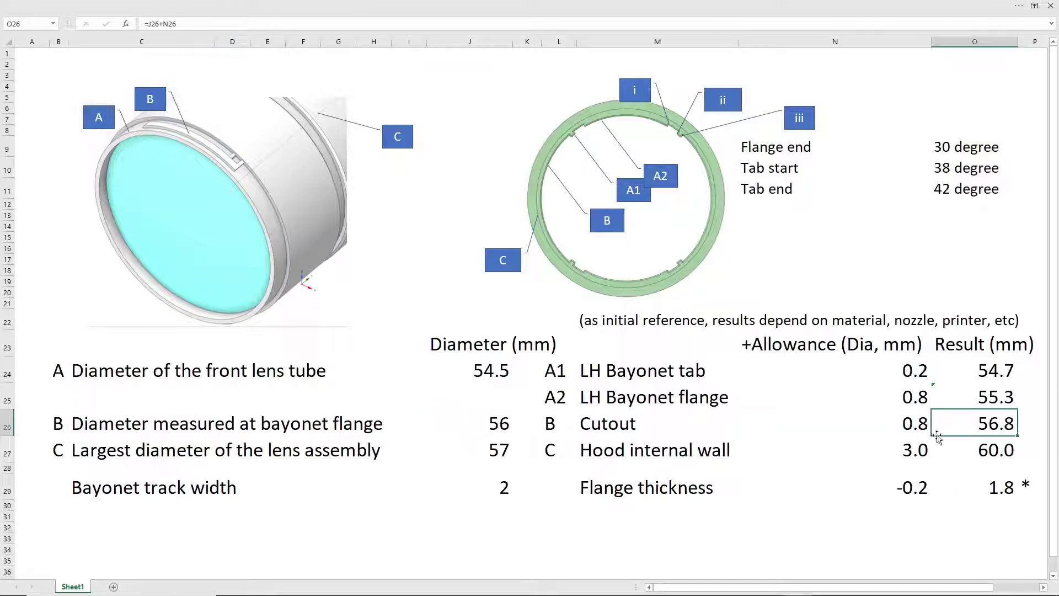
pyautogui.click(608, 454)
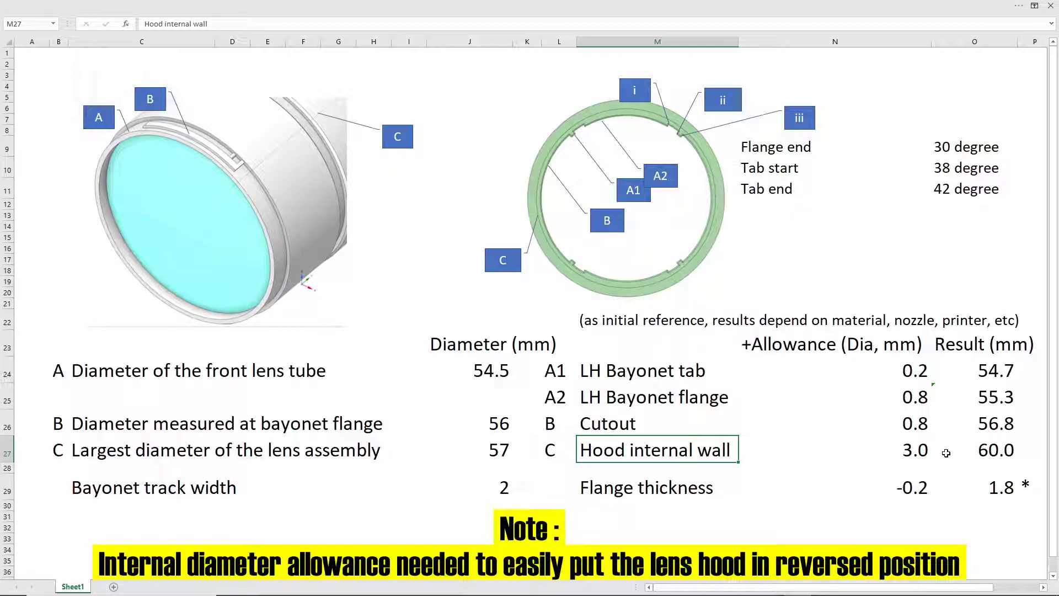
# Check the 57 largest assembly diameter, 3.0 hood wall allowance and 60.0 result formula.
pyautogui.click(914, 451)
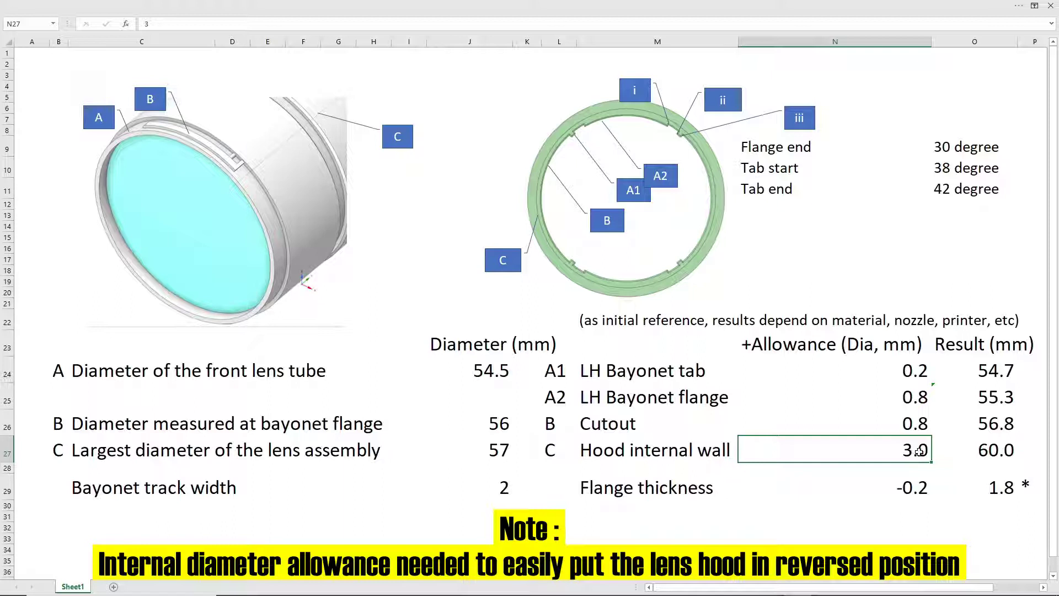
pyautogui.click(499, 451)
pyautogui.click(993, 453)
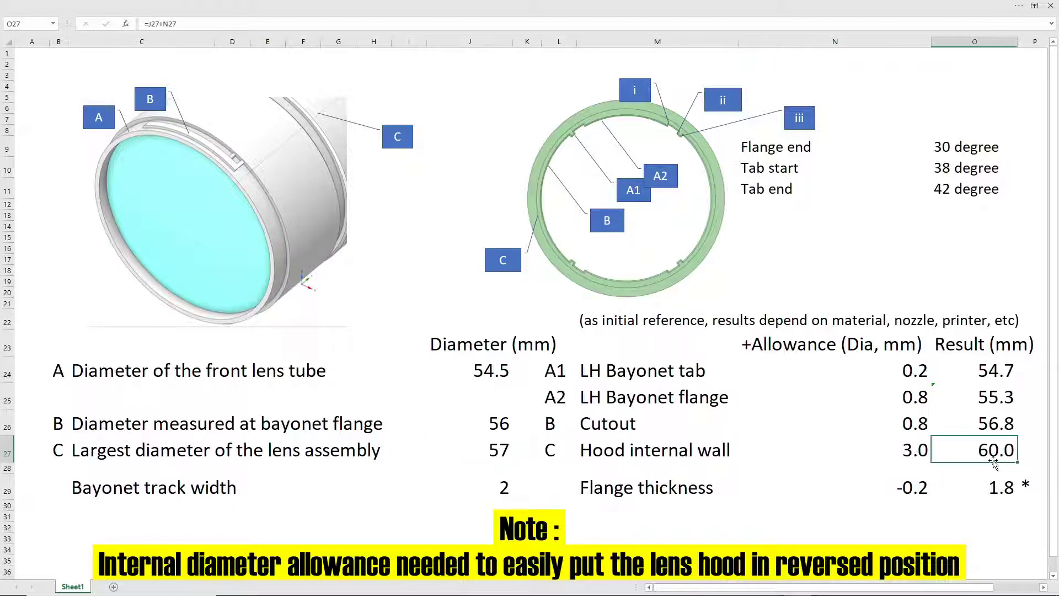
# Check the Flange thickness allowance of -0.2 and its result, then return to Design3.
pyautogui.click(628, 490)
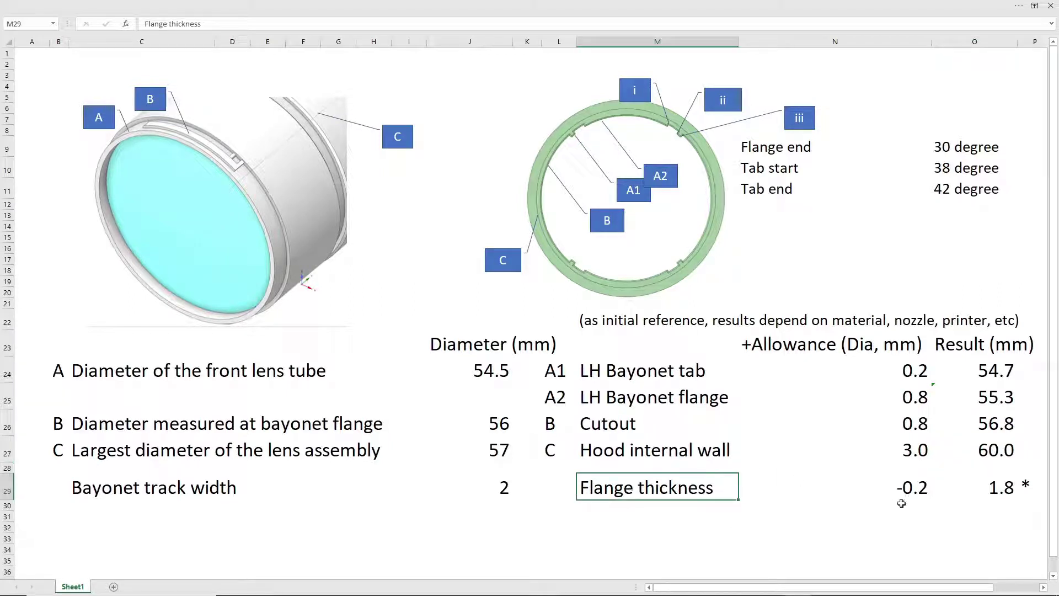
pyautogui.click(502, 495)
pyautogui.click(907, 495)
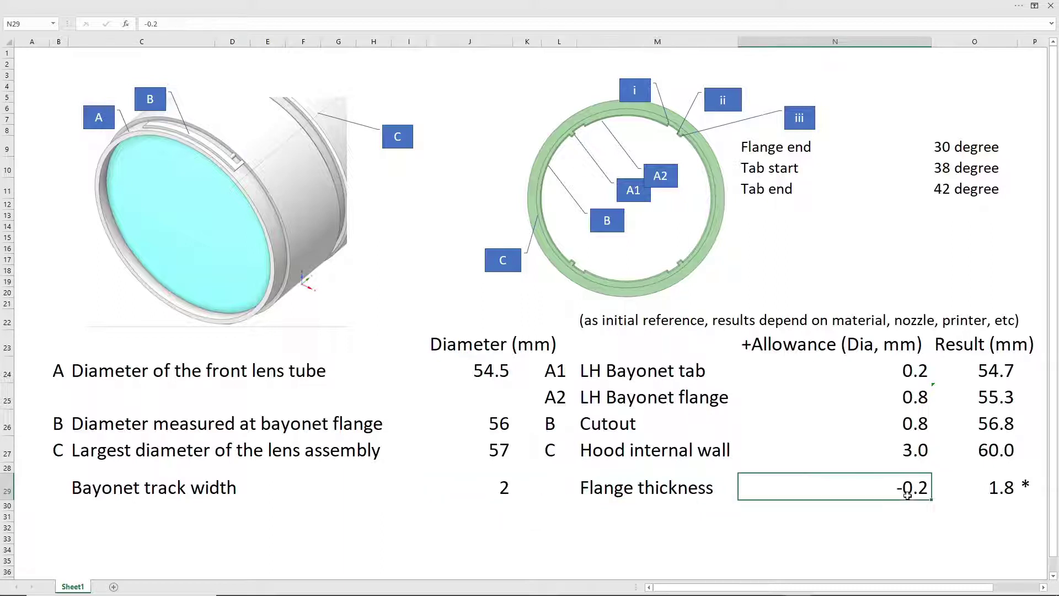
pyautogui.click(995, 493)
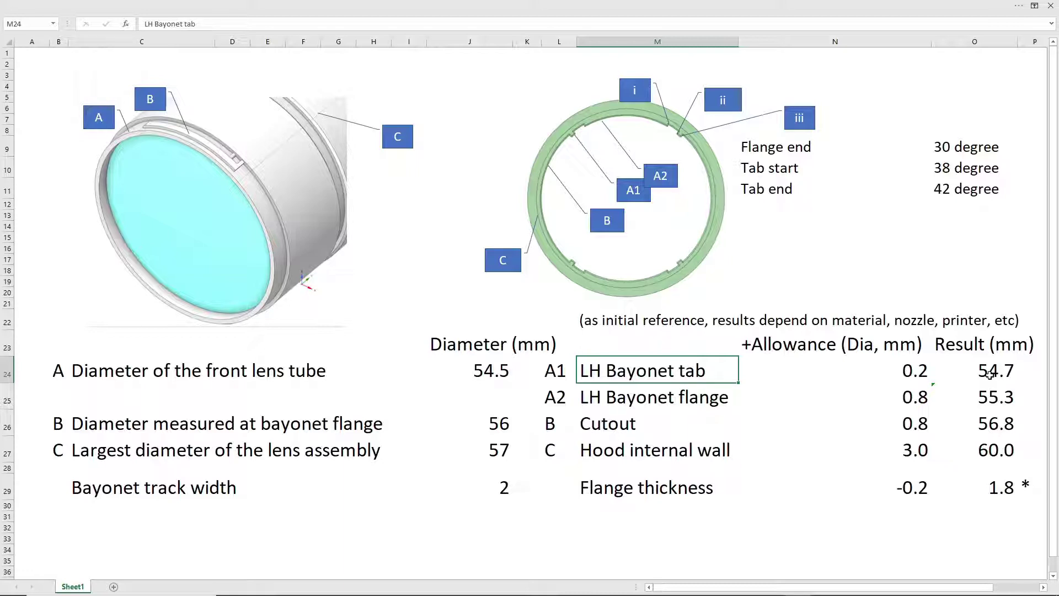
pyautogui.hotkey('alt', 'Tab')
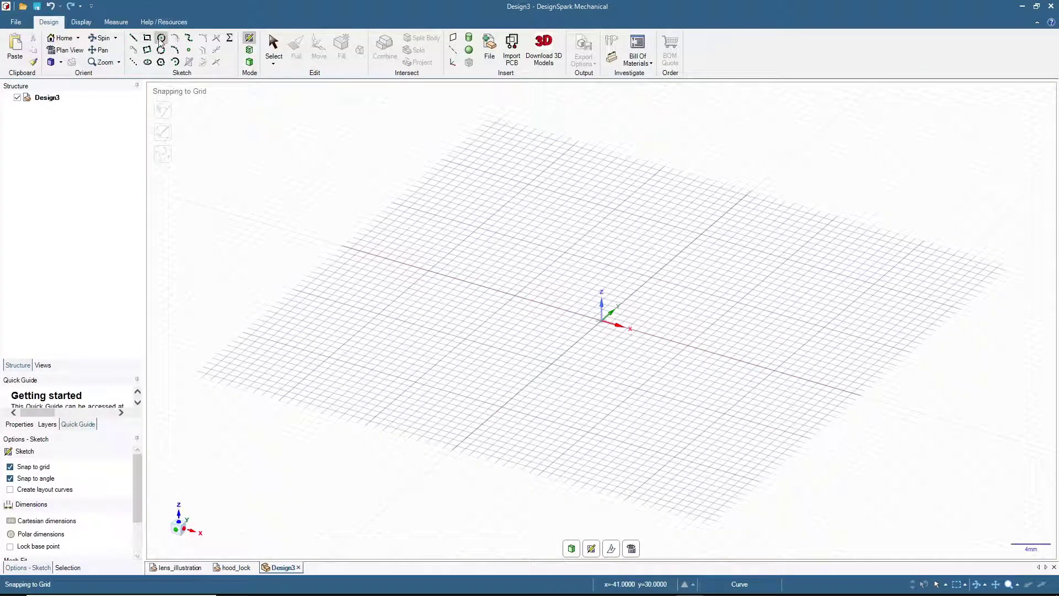
# Draw a 54.7 mm circle at the origin and look up the 55.3 LH Bayonet flange result.
pyautogui.click(602, 324)
pyautogui.write('54.7')
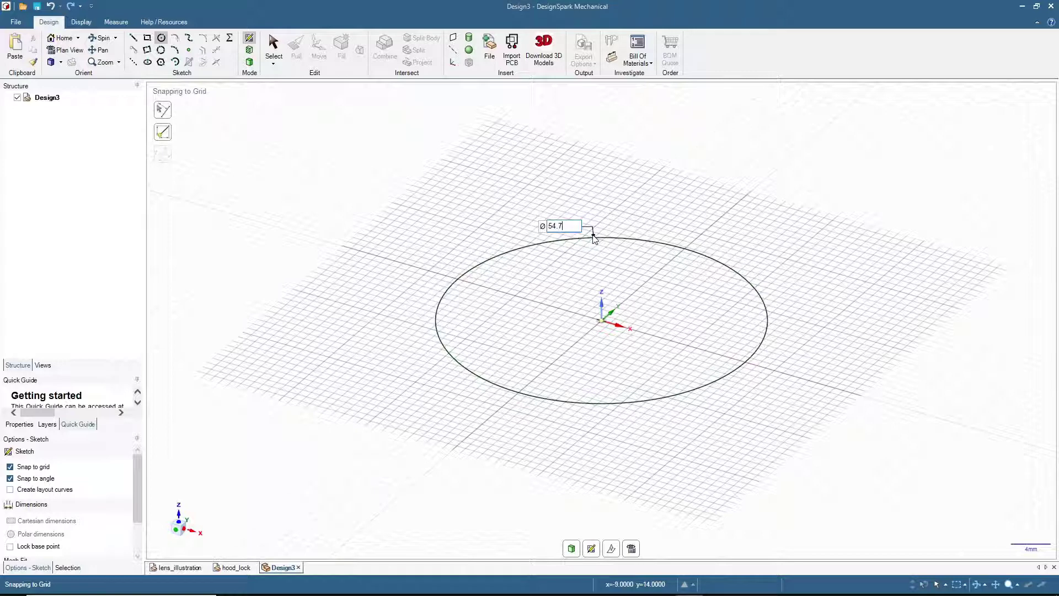
pyautogui.press('Return')
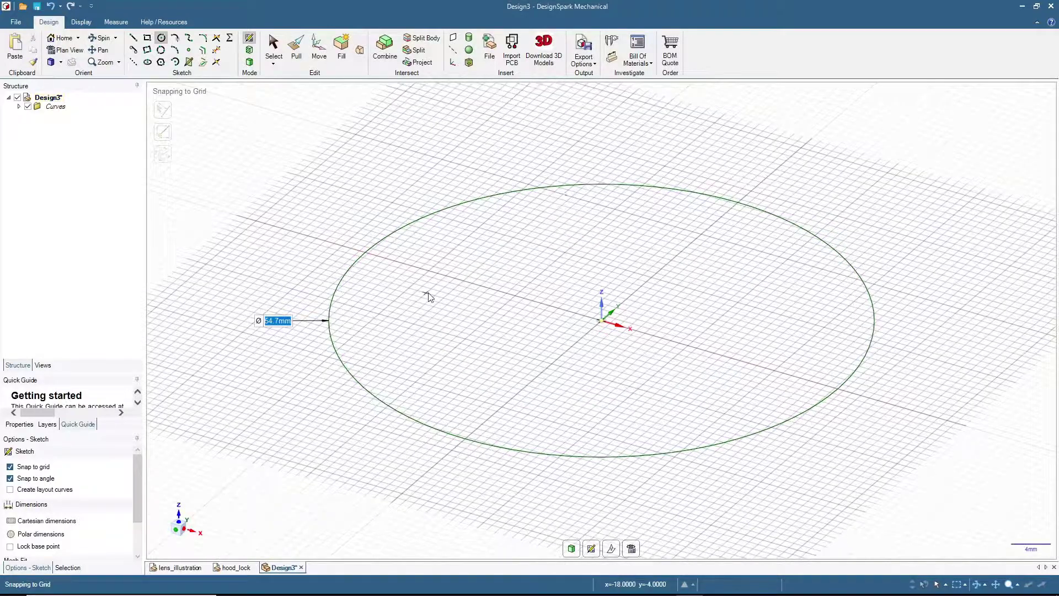
pyautogui.hotkey('alt', 'Tab')
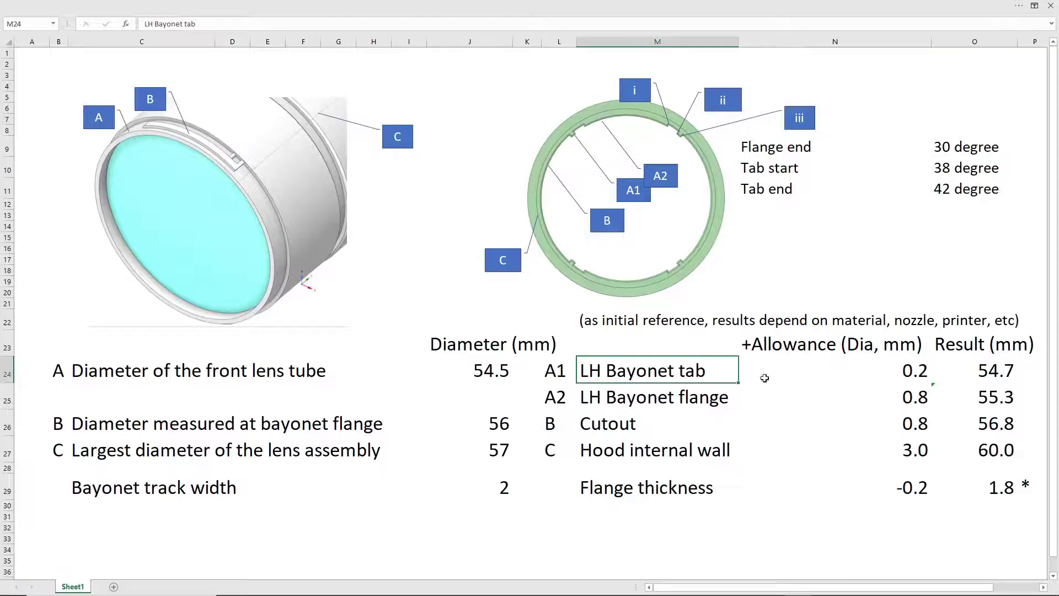
pyautogui.click(598, 396)
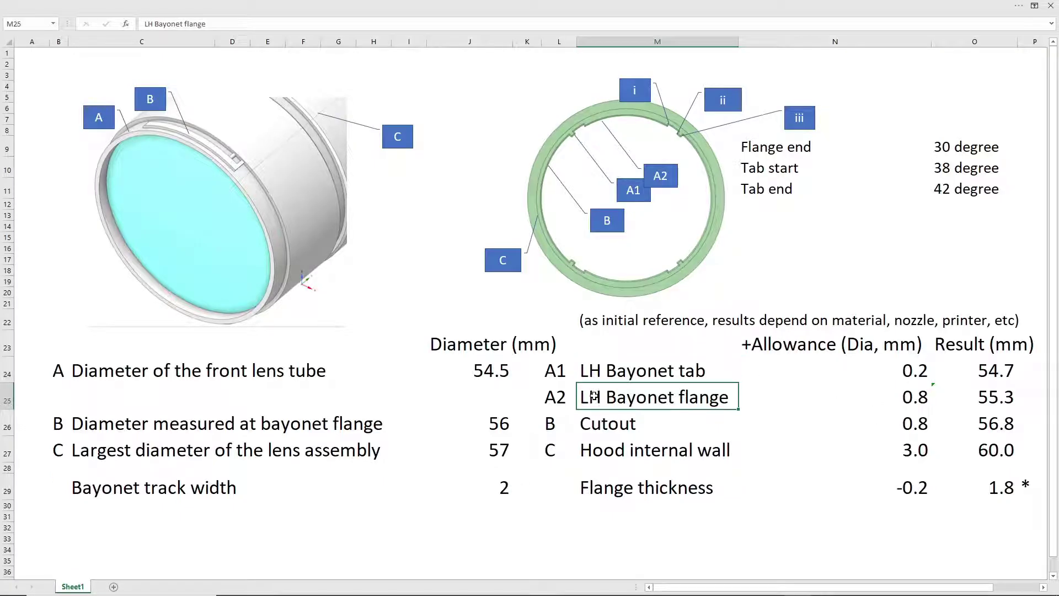
pyautogui.click(987, 396)
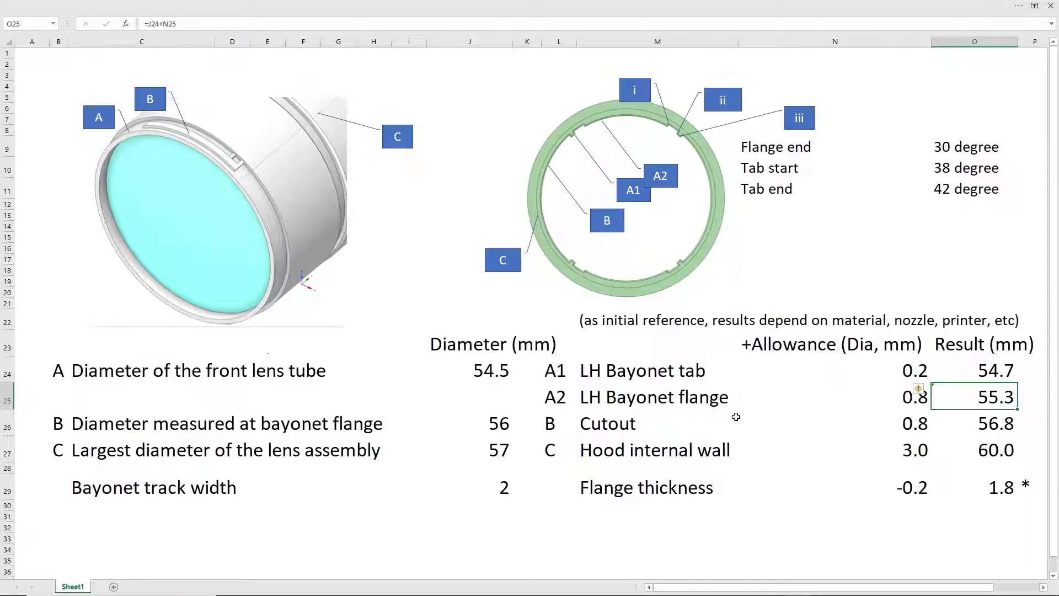
pyautogui.hotkey('alt', 'Tab')
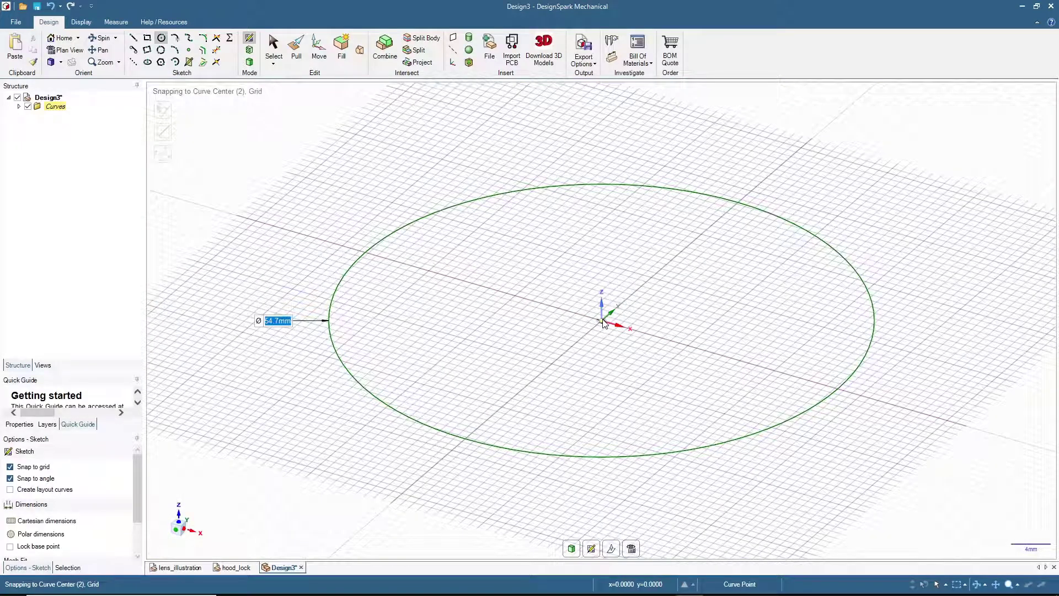
# Add concentric circles at the origin, including the 56.8 mm Cutout circle.
pyautogui.click(603, 322)
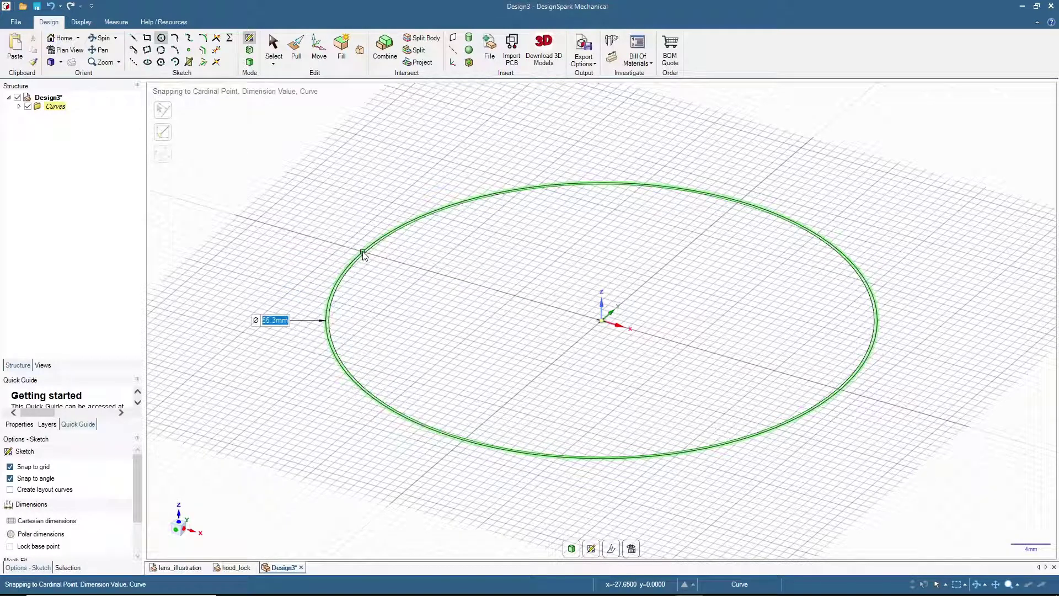
pyautogui.hotkey('alt', 'Tab')
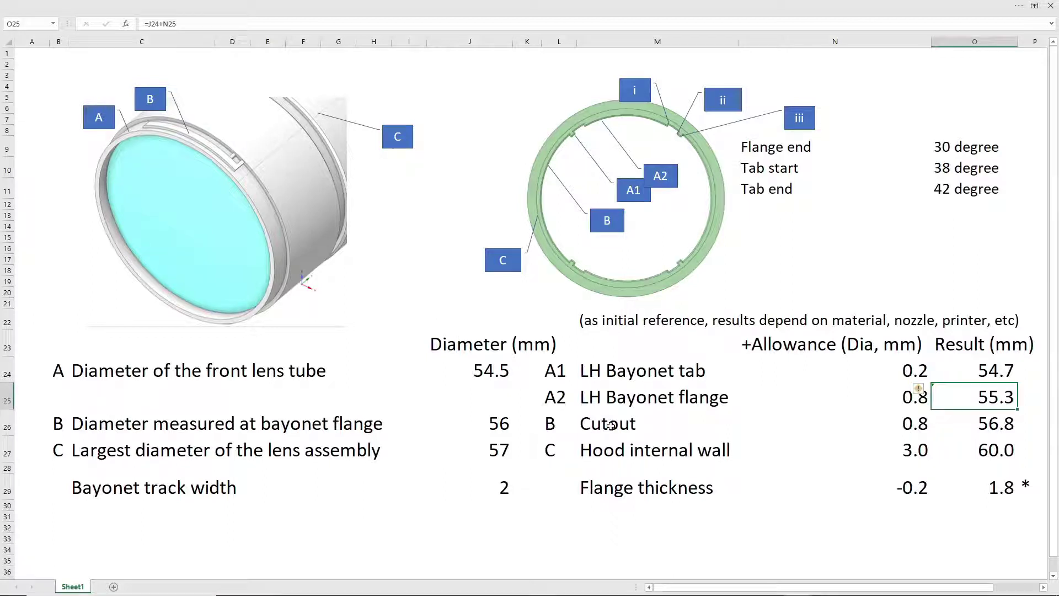
pyautogui.click(611, 424)
pyautogui.click(993, 427)
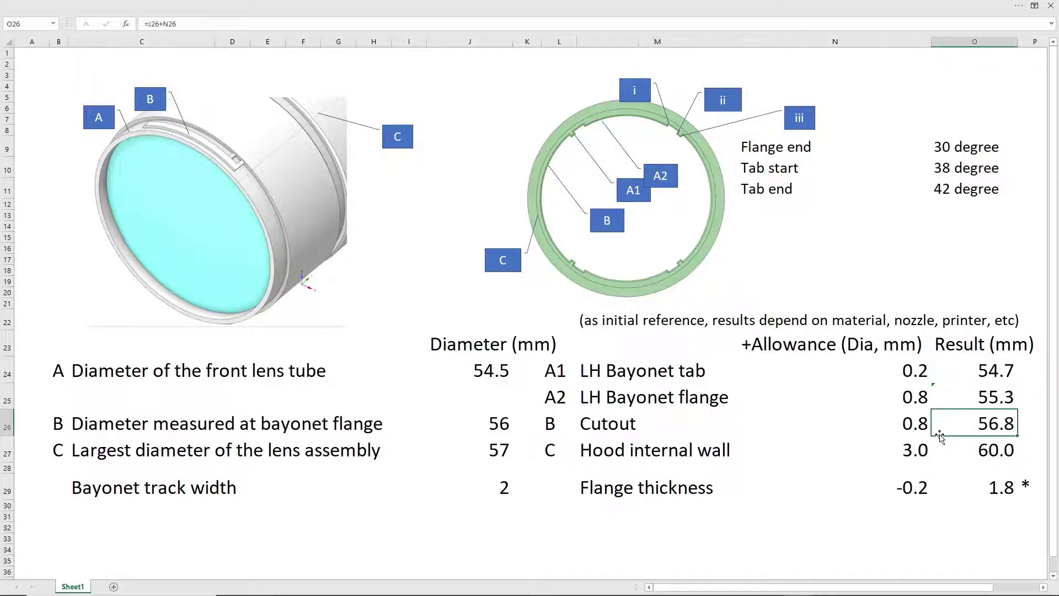
pyautogui.hotkey('alt', 'Tab')
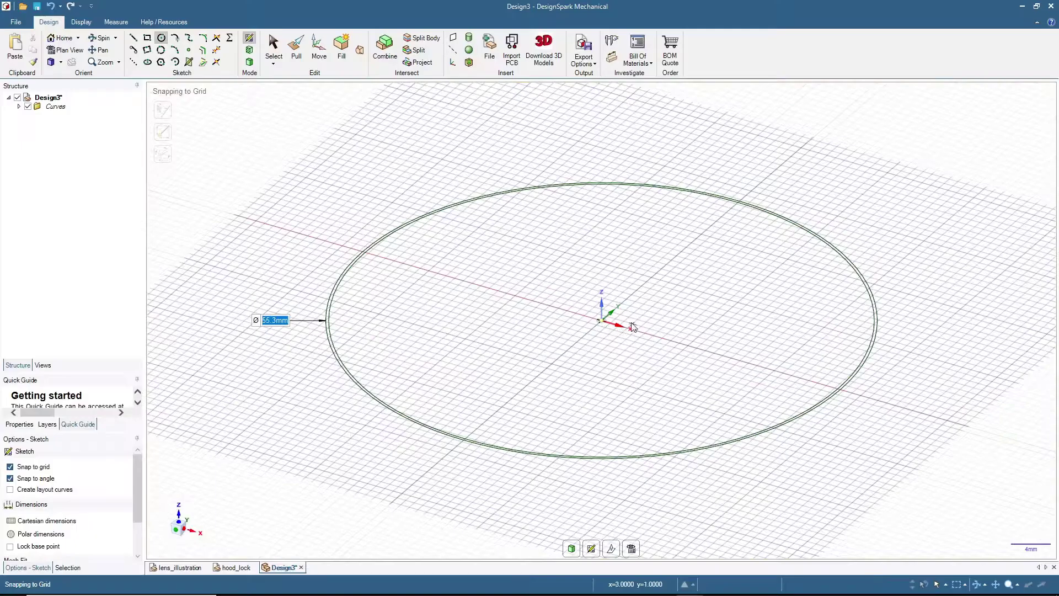
pyautogui.click(602, 324)
pyautogui.write('56.8')
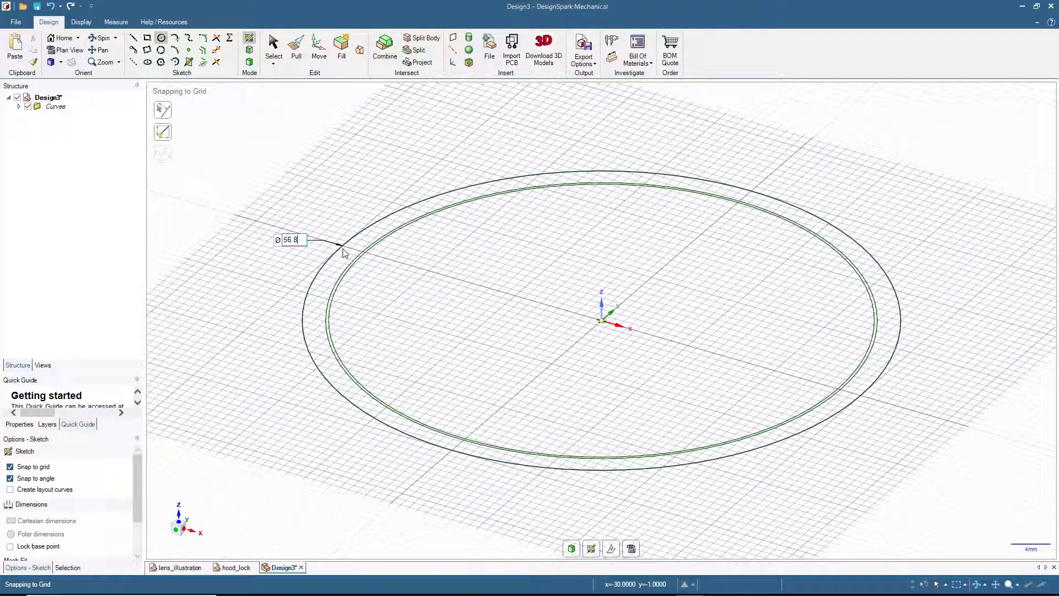
pyautogui.click(357, 253)
# Add the 60 mm and 64 mm concentric circles at the origin.
pyautogui.hotkey('alt', 'Tab')
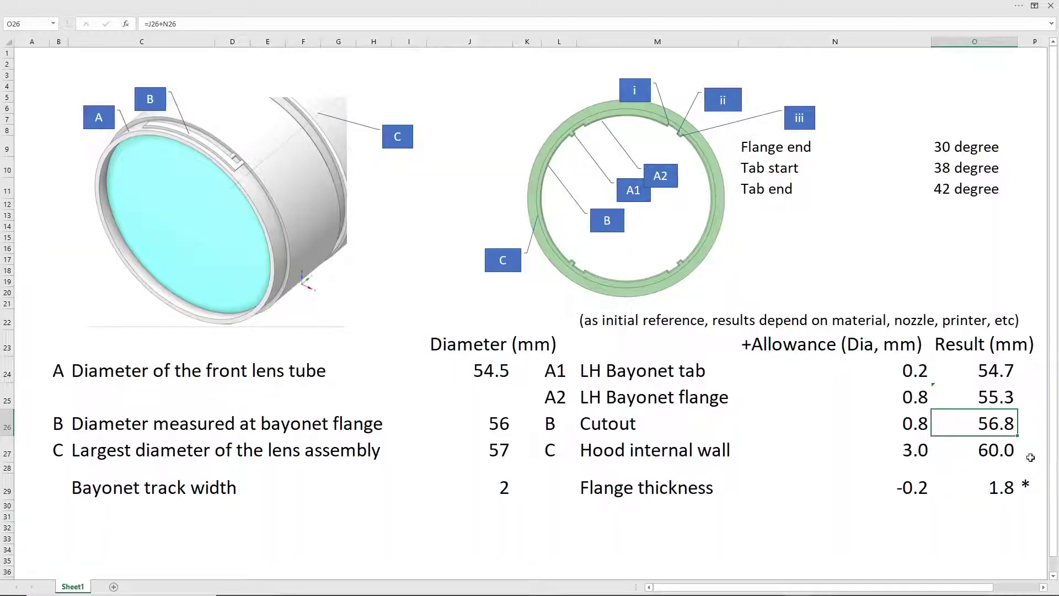
pyautogui.hotkey('alt', 'Tab')
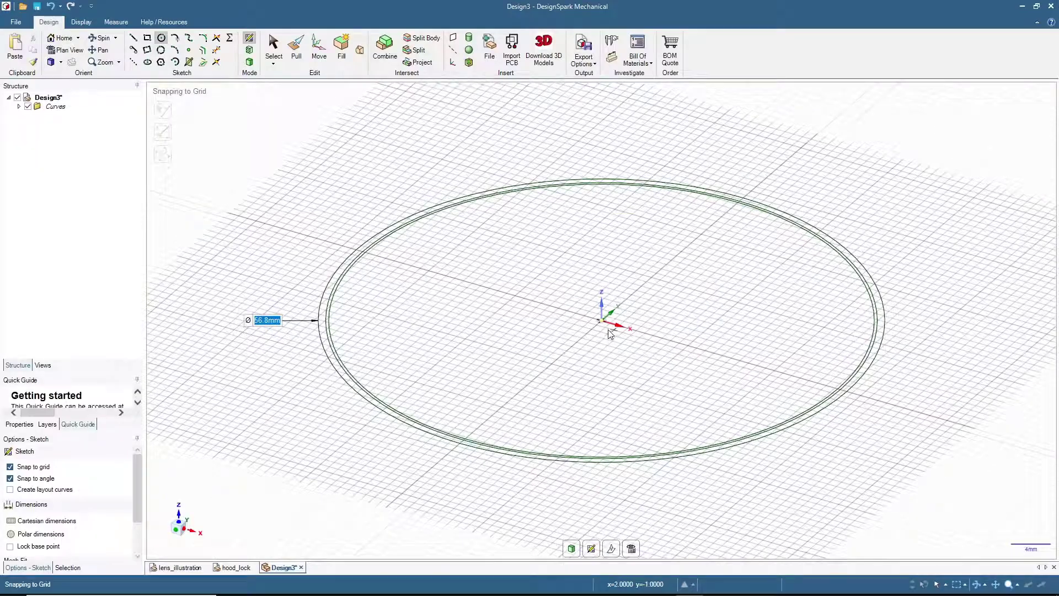
pyautogui.click(603, 323)
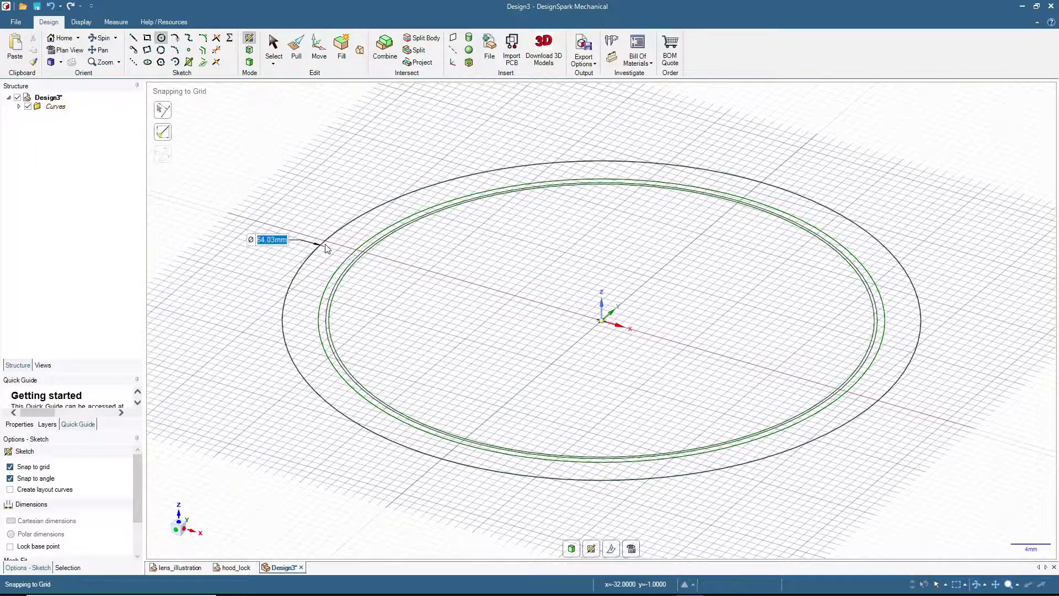
pyautogui.write('60')
pyautogui.press('Return')
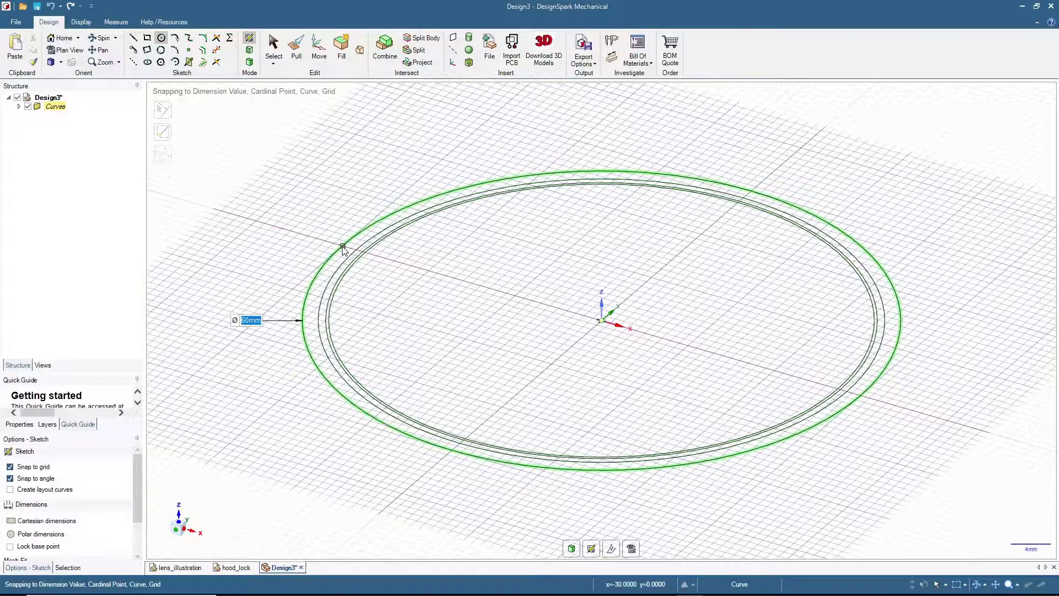
pyautogui.hotkey('alt', 'Tab')
pyautogui.hotkey('alt', 'Tab')
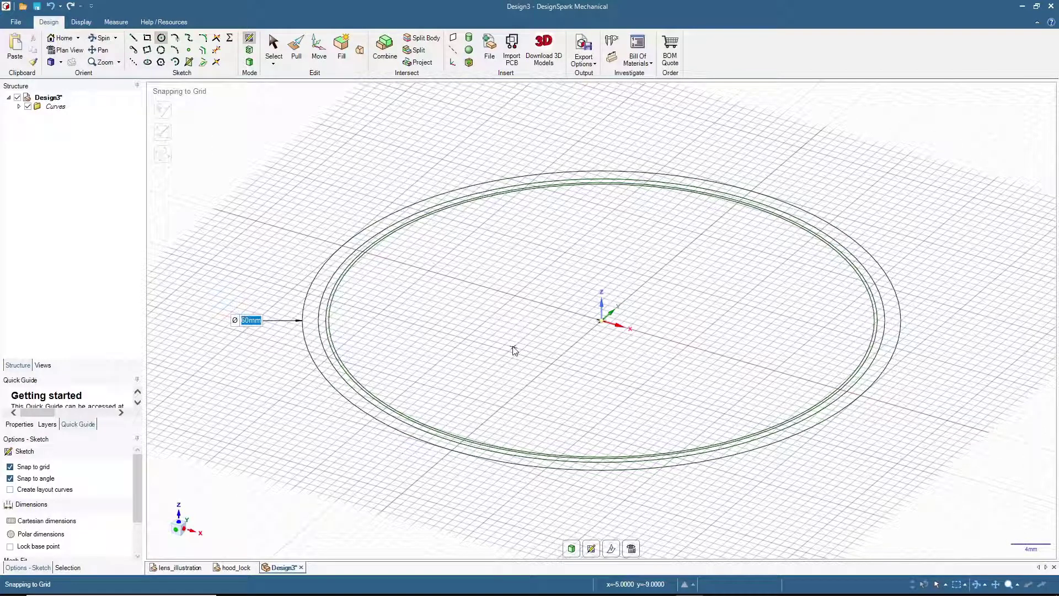
pyautogui.hotkey('alt', 'Tab')
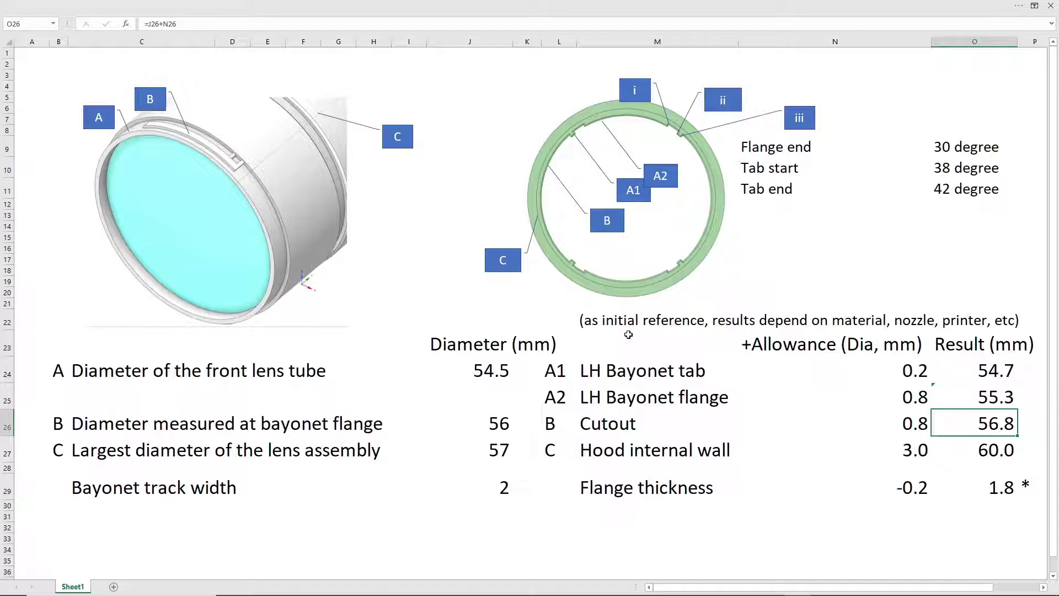
pyautogui.hotkey('alt', 'Tab')
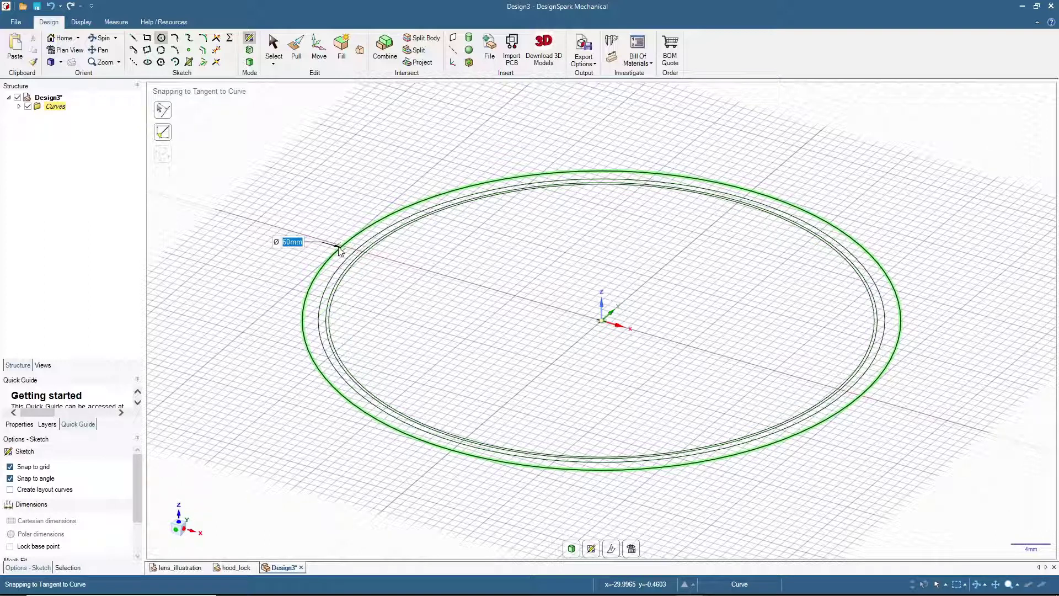
pyautogui.click(339, 251)
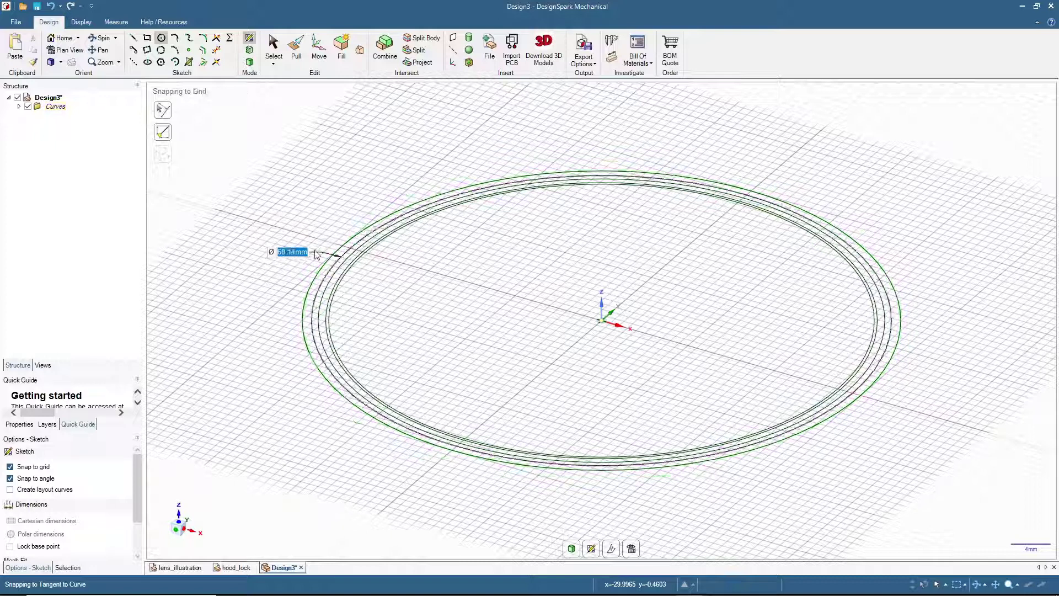
pyautogui.click(272, 45)
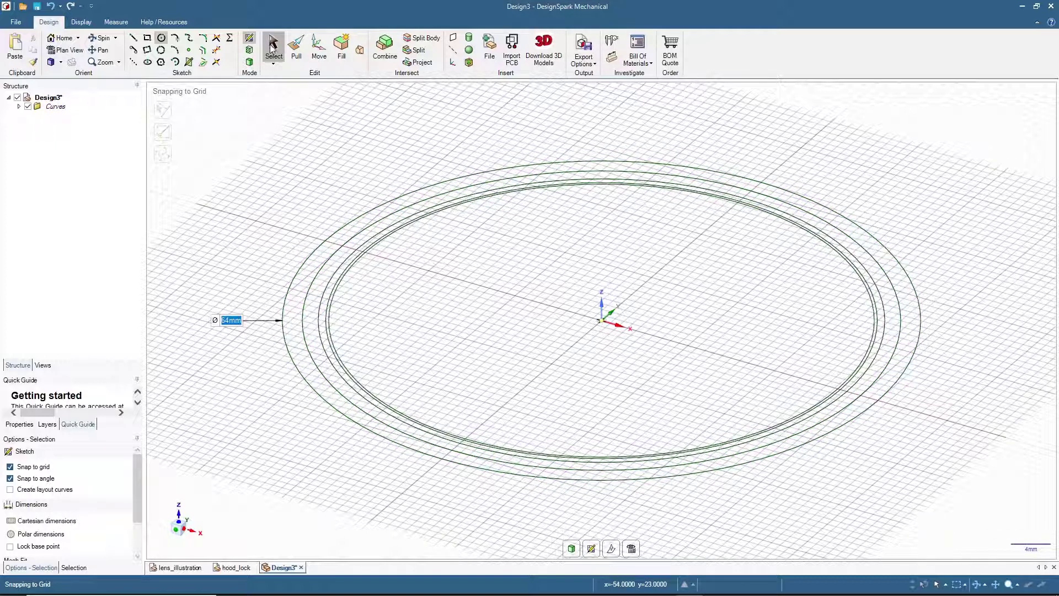
# Review the flange end 30°, tab start 38° and tab end 42° angle values in Excel.
pyautogui.moveTo(302, 225)
pyautogui.mouseDown(button='middle')
pyautogui.moveTo(333, 276)
pyautogui.moveTo(379, 228)
pyautogui.mouseUp(button='middle')
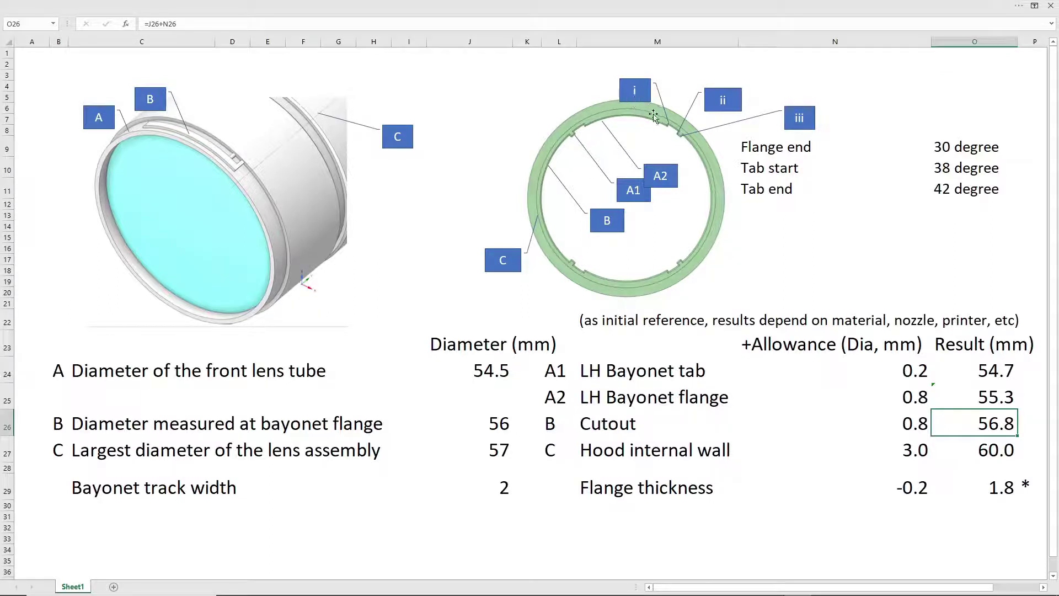
pyautogui.click(766, 214)
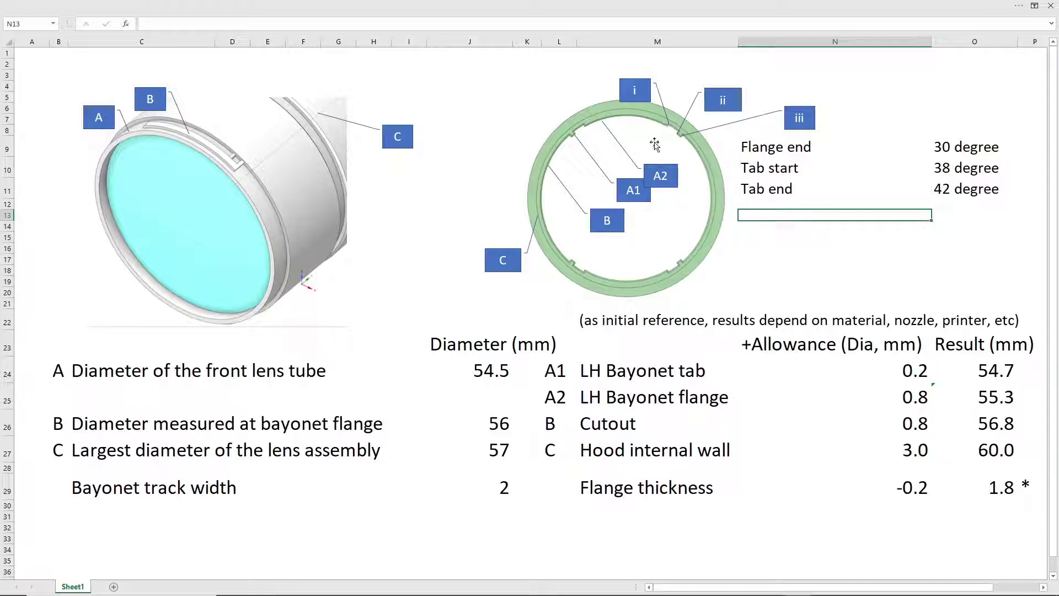
pyautogui.click(749, 168)
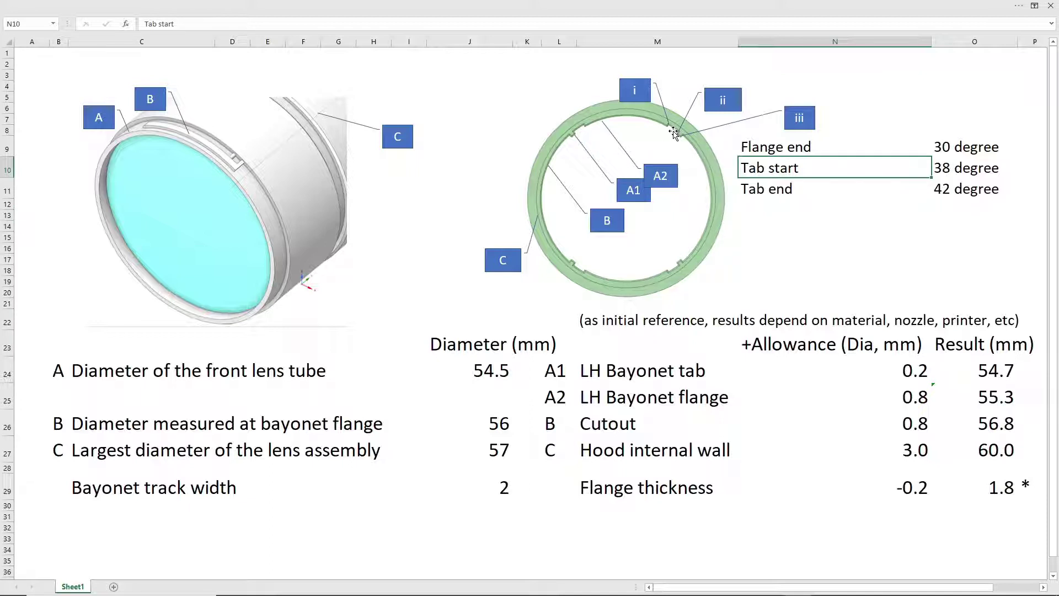
pyautogui.click(753, 189)
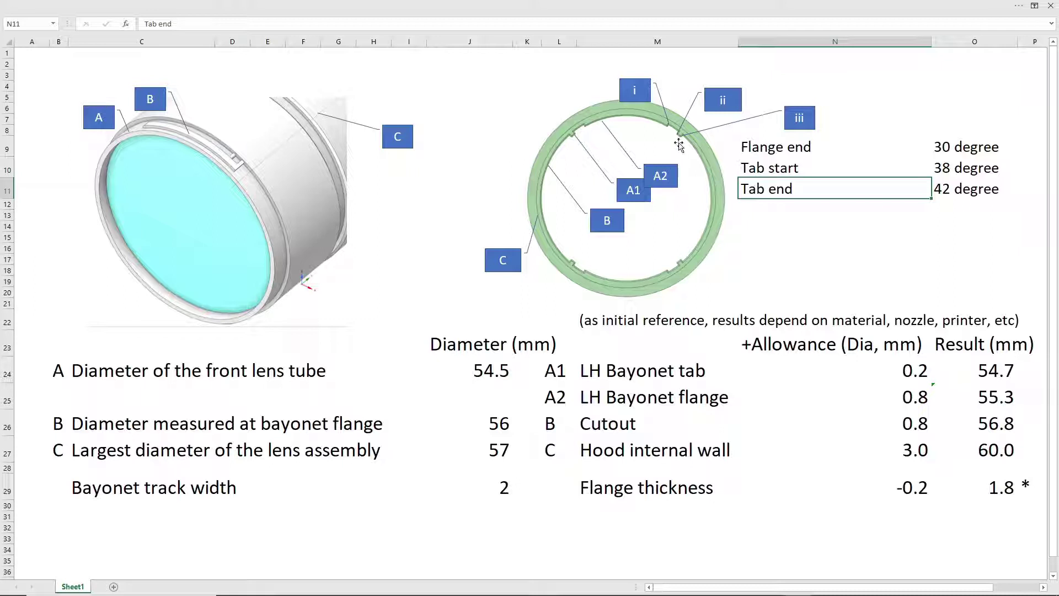
pyautogui.click(799, 220)
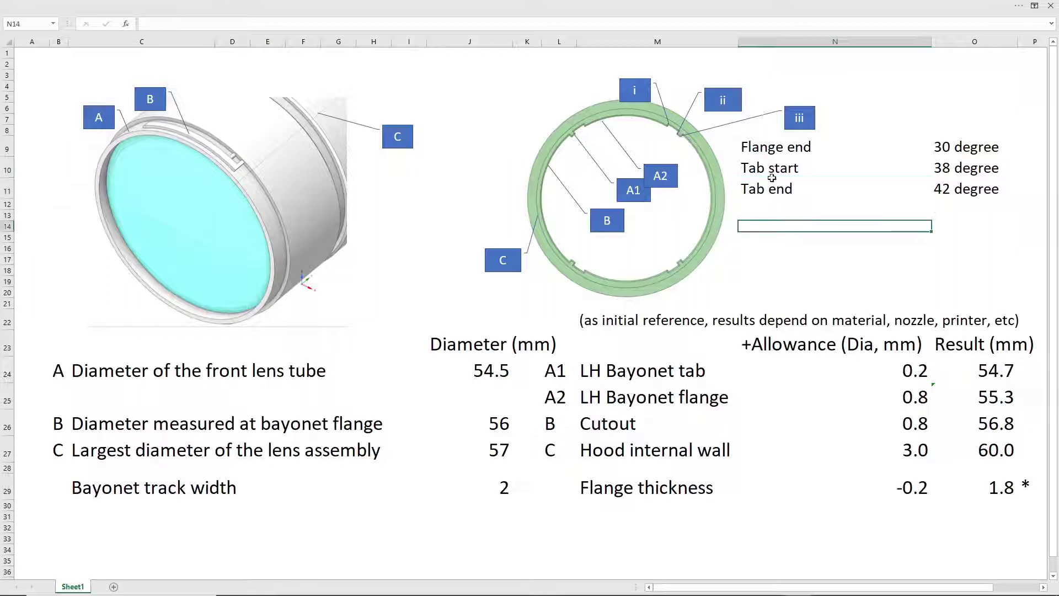
pyautogui.moveTo(762, 155); pyautogui.dragTo(769, 189)
pyautogui.moveTo(957, 148); pyautogui.dragTo(962, 182)
pyautogui.keyDown('shift'); pyautogui.click(794, 189); pyautogui.keyUp('shift')
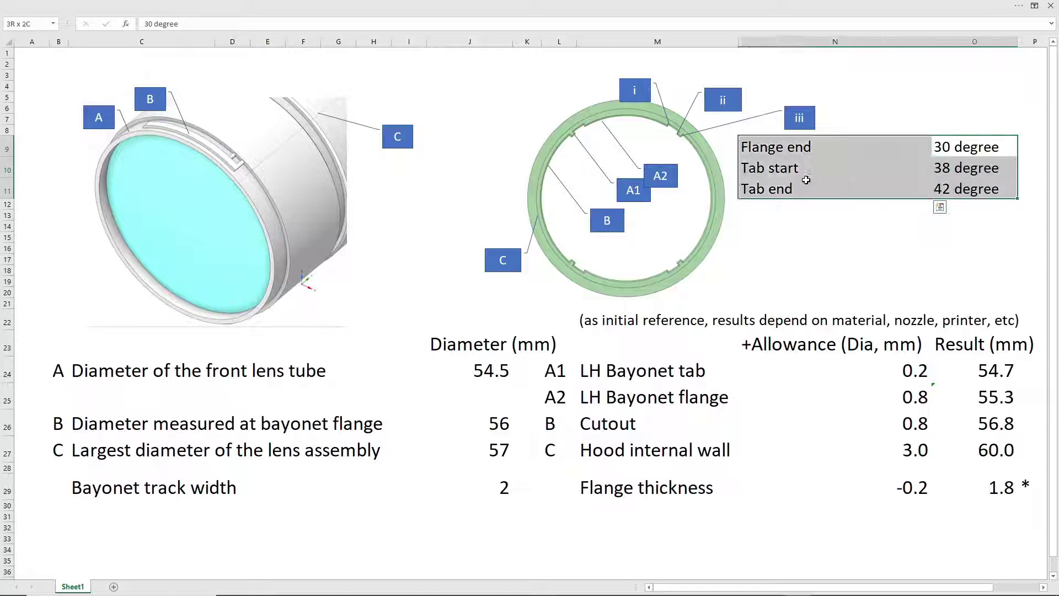
pyautogui.click(788, 236)
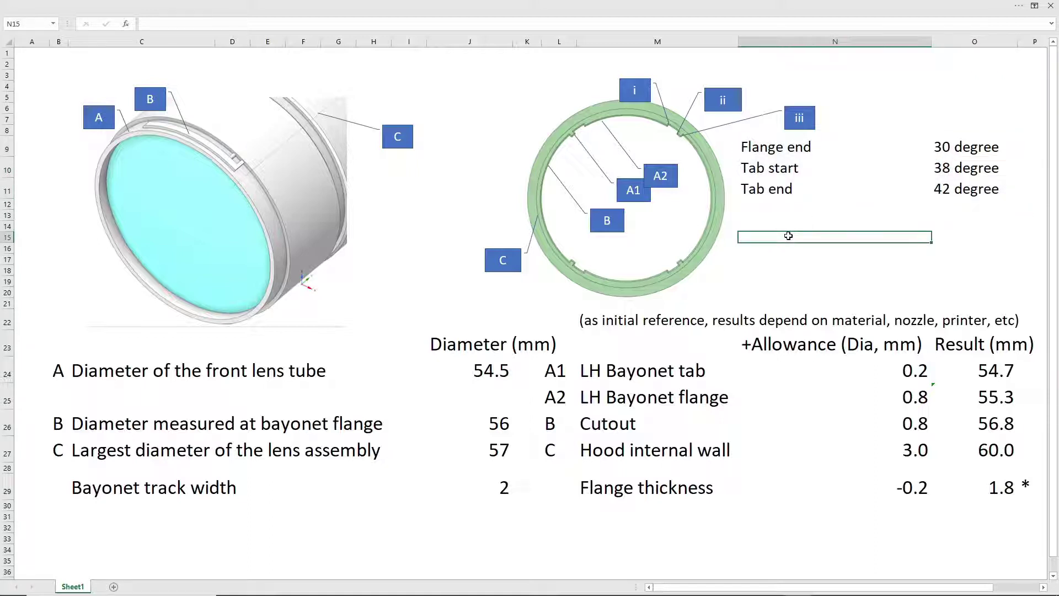
pyautogui.click(941, 158)
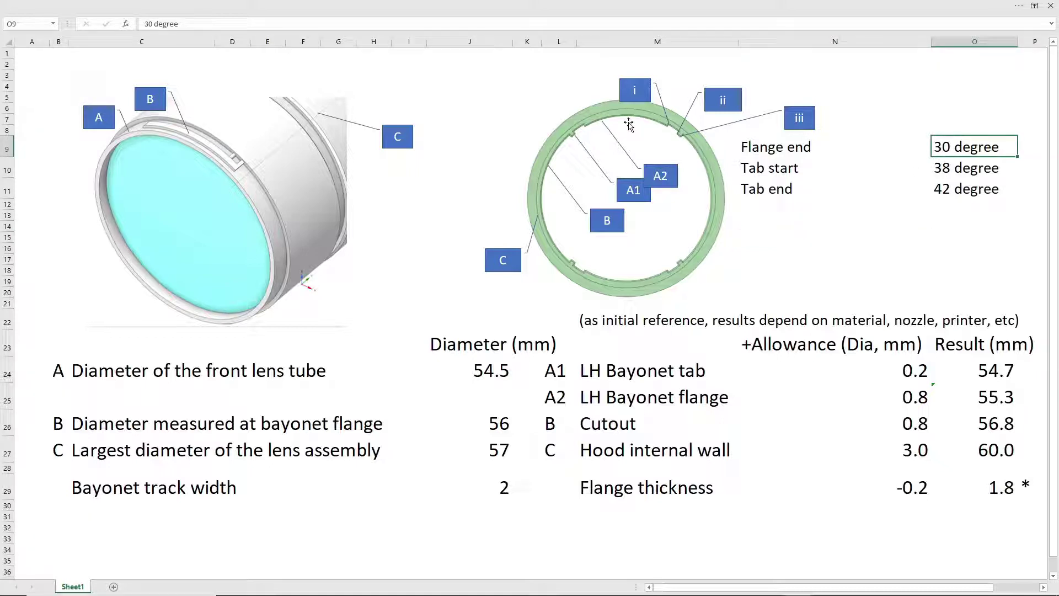
pyautogui.hotkey('alt', 'Tab')
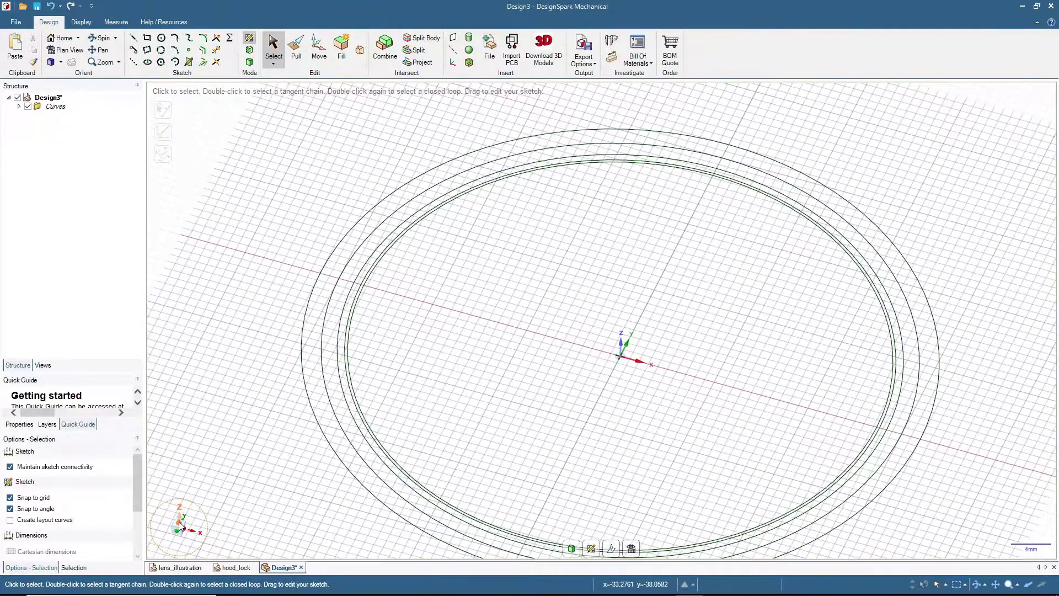
# In plan view, draw radial lines from the ring centre at 60° and 52°.
pyautogui.press('v')
pyautogui.press('l')
pyautogui.click(593, 360)
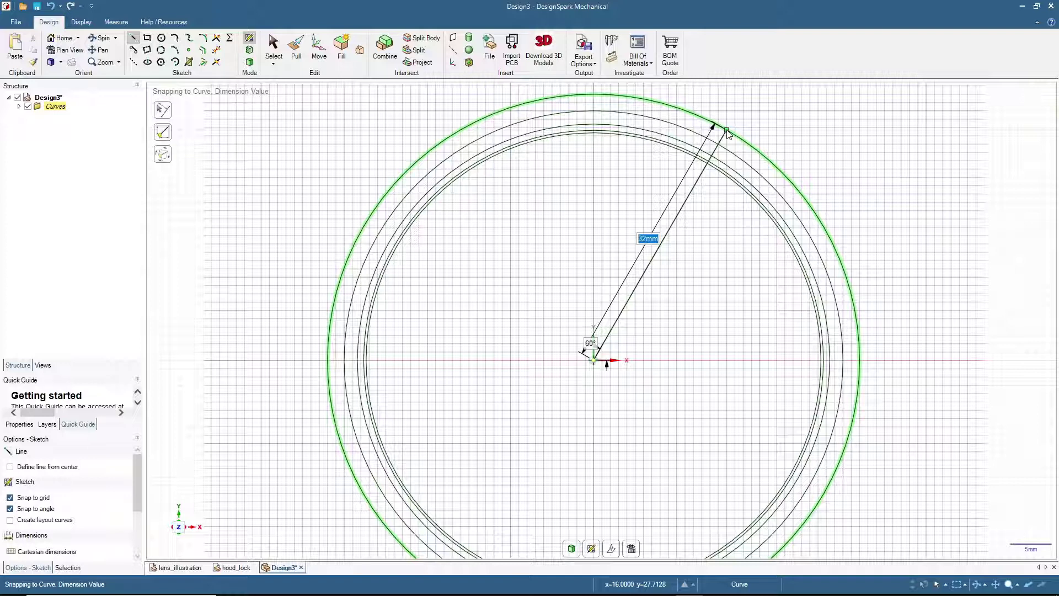
pyautogui.click(729, 133)
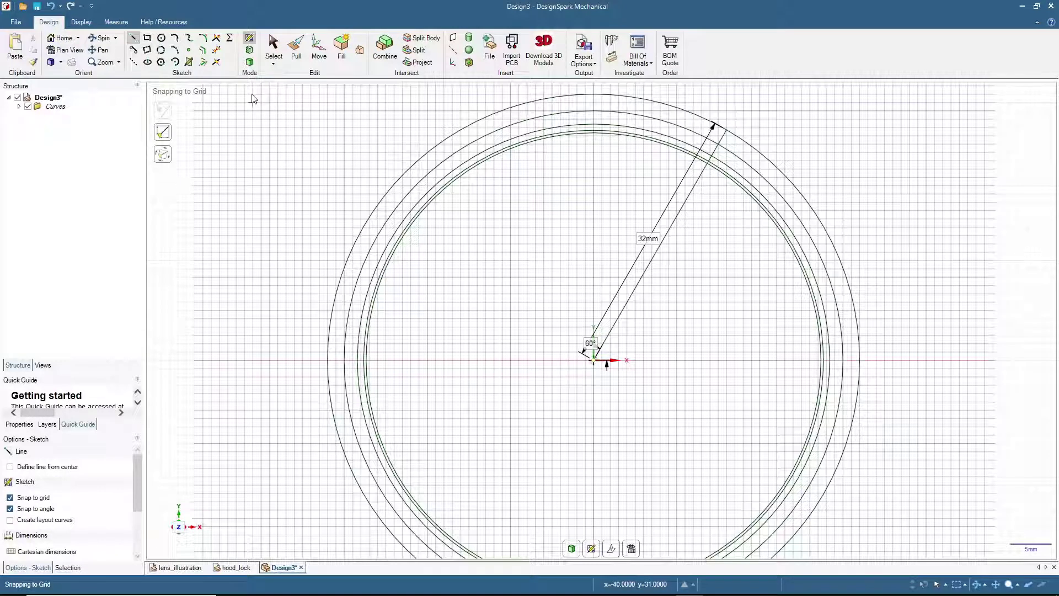
pyautogui.click(593, 360)
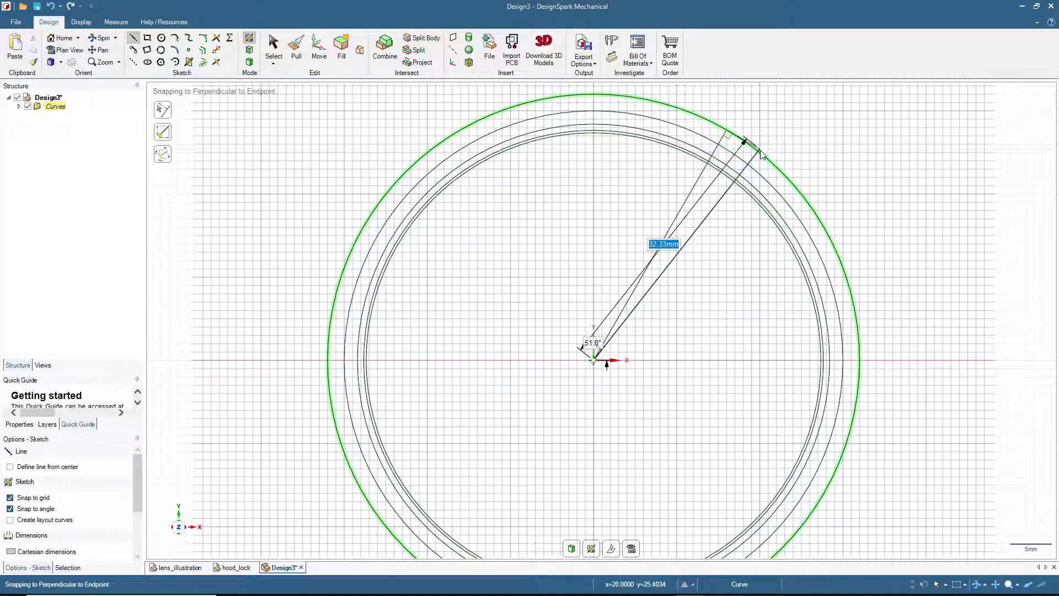
pyautogui.press('Tab')
pyautogui.write('2')
pyautogui.press('Return')
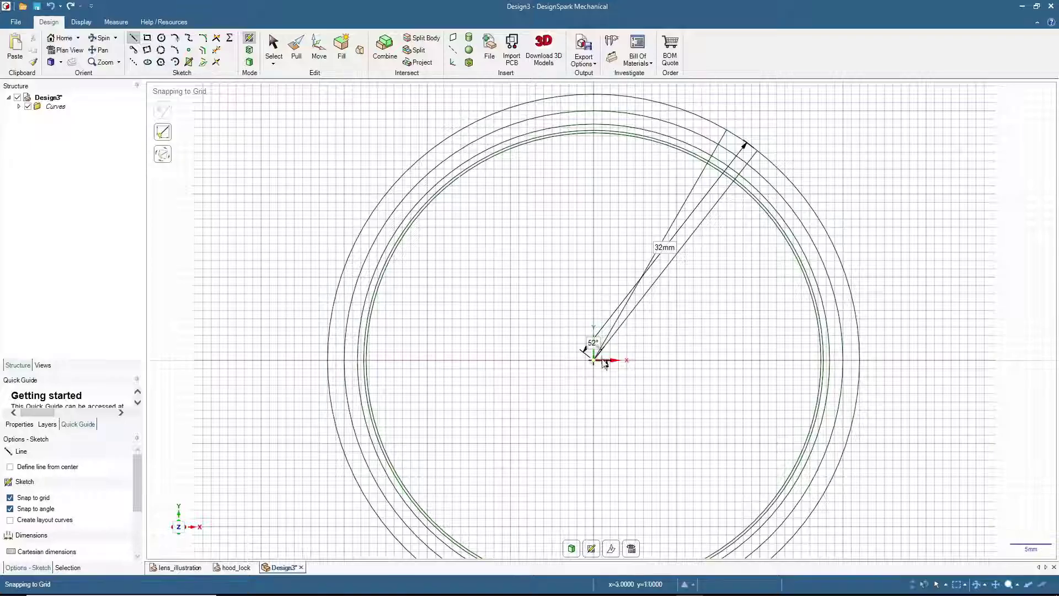
# Add a 48° radial line and a vertical 32 mm line from the centre to the outer circle.
pyautogui.click(594, 361)
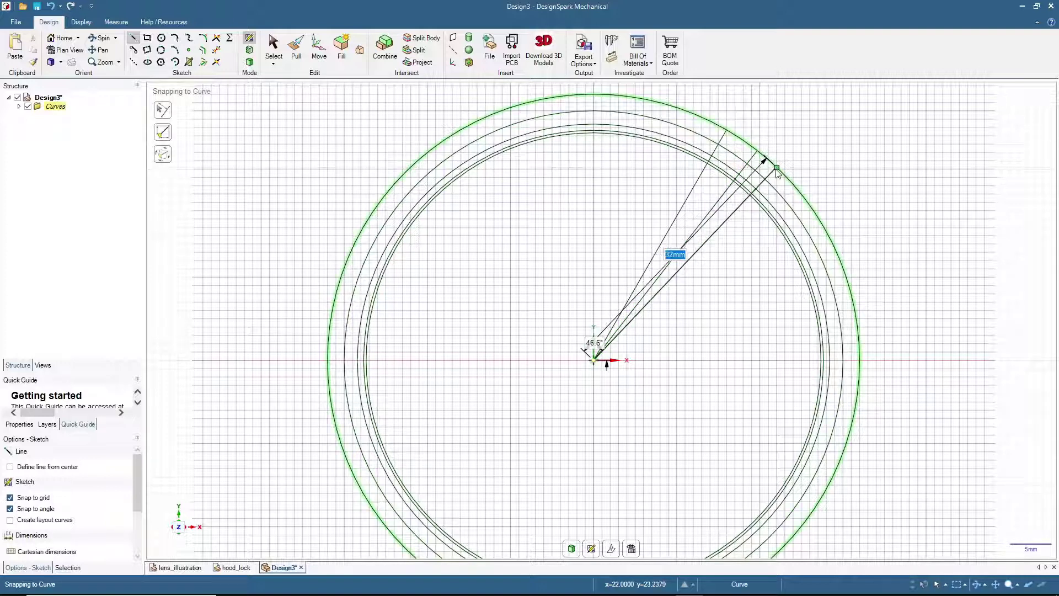
pyautogui.press('Tab')
pyautogui.write('4')
pyautogui.press('Return')
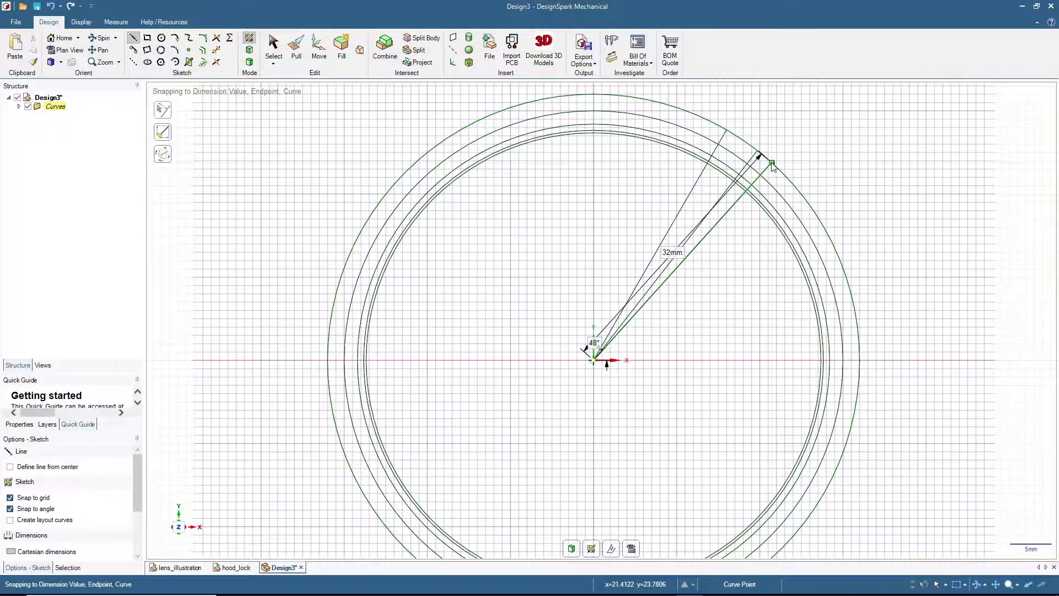
pyautogui.press('s')
pyautogui.press('s')
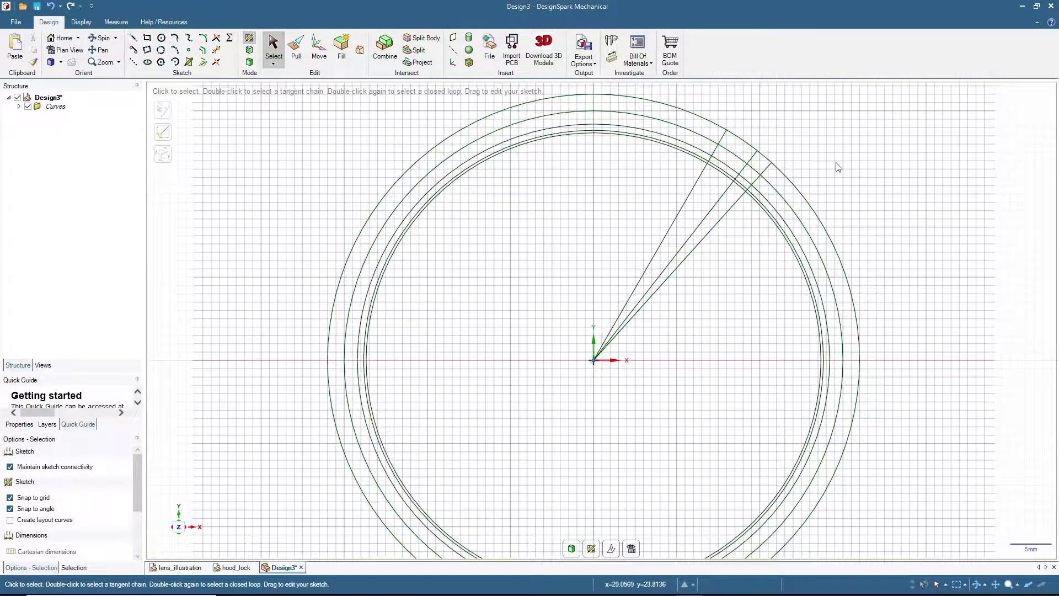
pyautogui.click(133, 37)
pyautogui.click(593, 360)
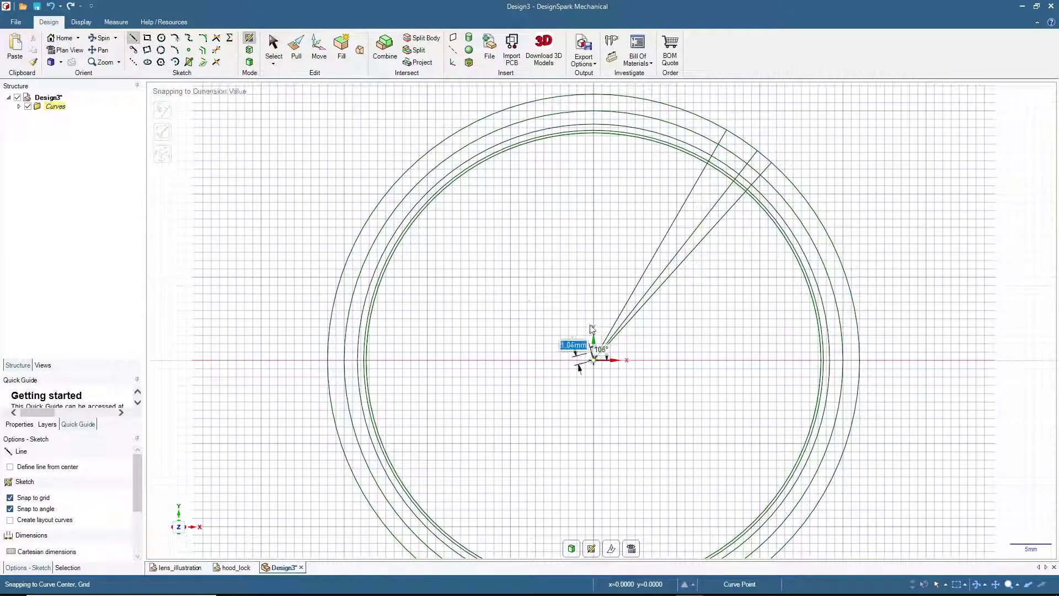
pyautogui.click(595, 96)
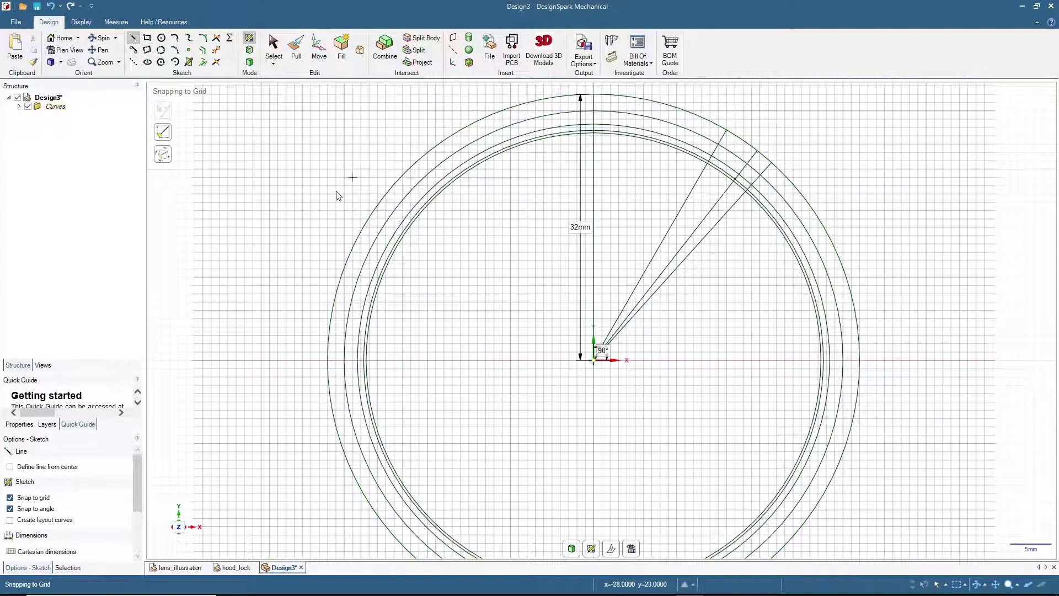
pyautogui.click(275, 50)
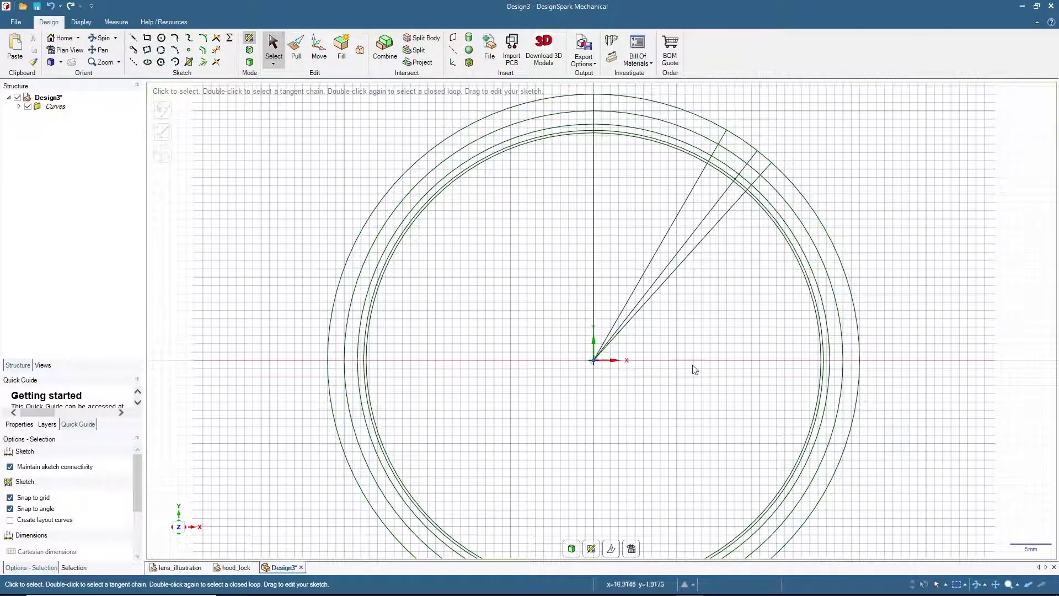
pyautogui.moveTo(669, 395)
pyautogui.mouseDown(button='middle')
pyautogui.moveTo(686, 315)
pyautogui.moveTo(515, 245)
pyautogui.mouseUp(button='middle')
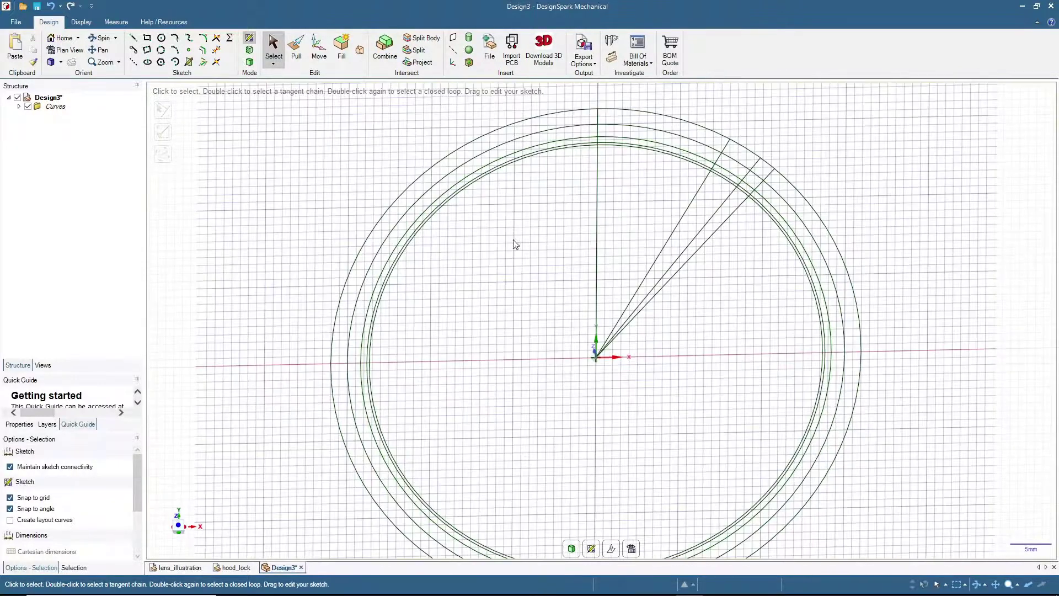
# Switch to 3D mode and select the three small faces between the 48° and 52° lines.
pyautogui.click(249, 62)
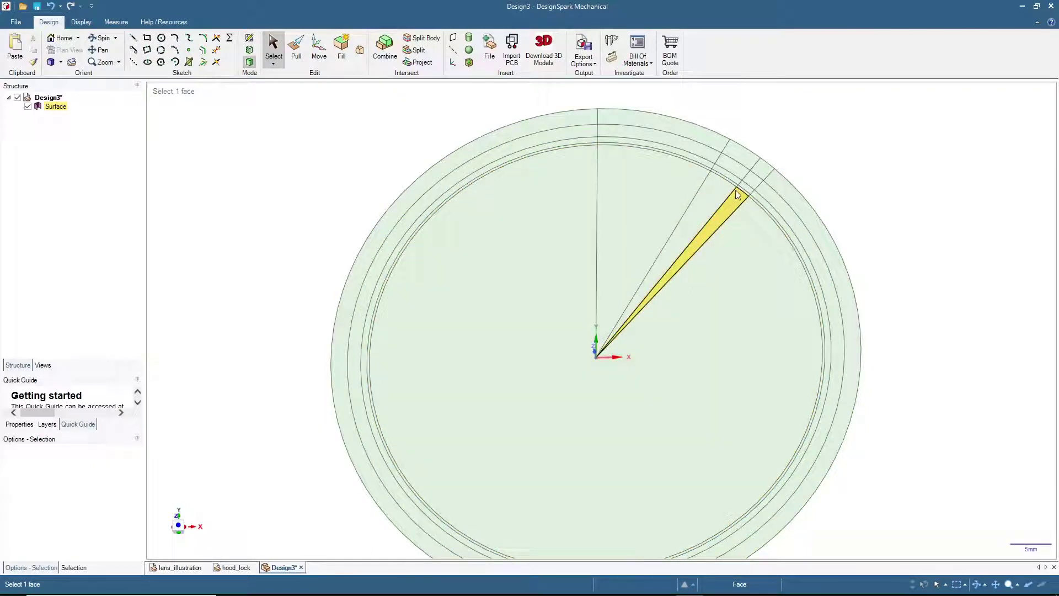
pyautogui.scroll(2, 737, 194)
pyautogui.scroll(3, 737, 194)
pyautogui.scroll(2, 739, 199)
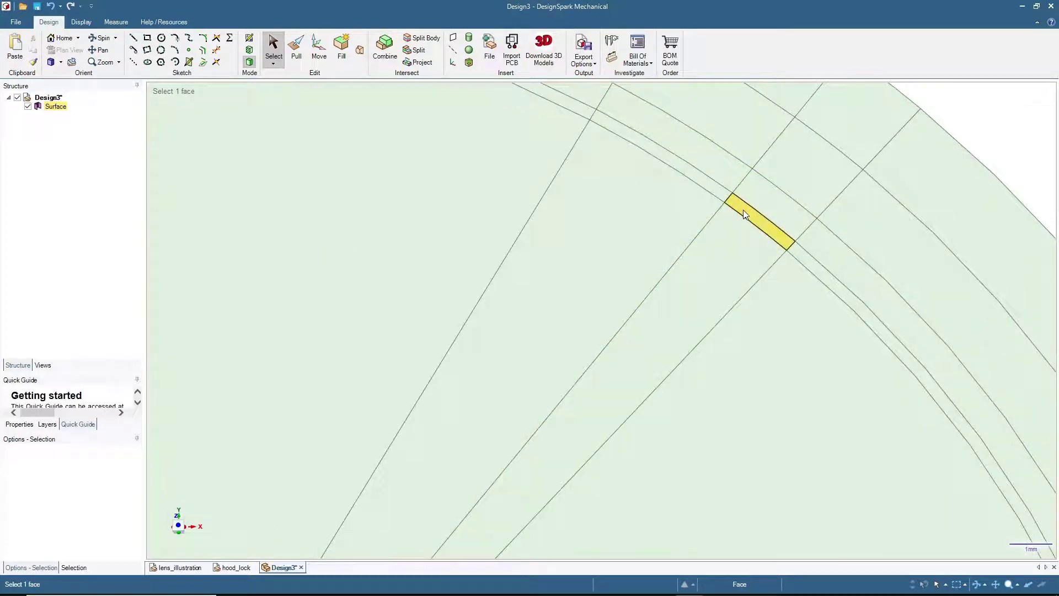
pyautogui.click(744, 211)
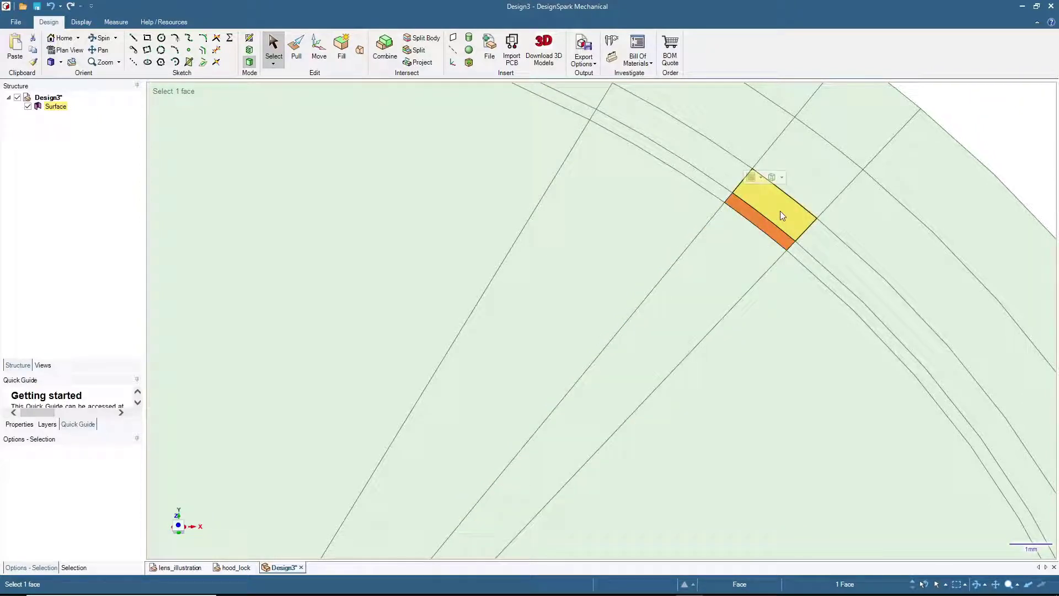
pyautogui.keyDown('ctrl'); pyautogui.click(783, 211); pyautogui.keyUp('ctrl')
pyautogui.keyDown('ctrl'); pyautogui.click(804, 185); pyautogui.keyUp('ctrl')
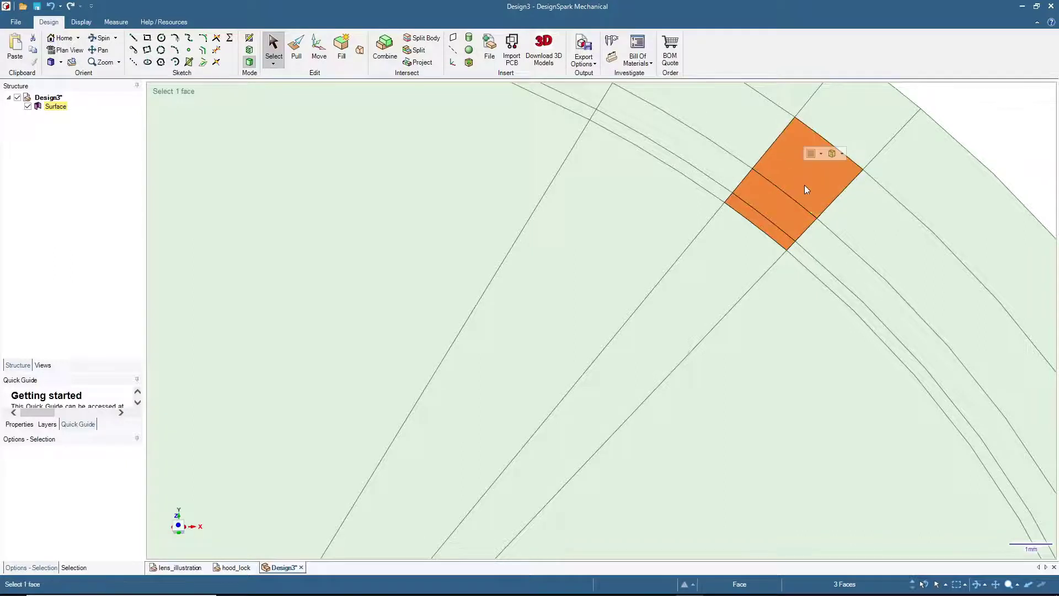
pyautogui.scroll(-3, 804, 184)
pyautogui.scroll(-2, 805, 186)
# Pull the three selected faces up 1.8 mm into a solid block.
pyautogui.press('p')
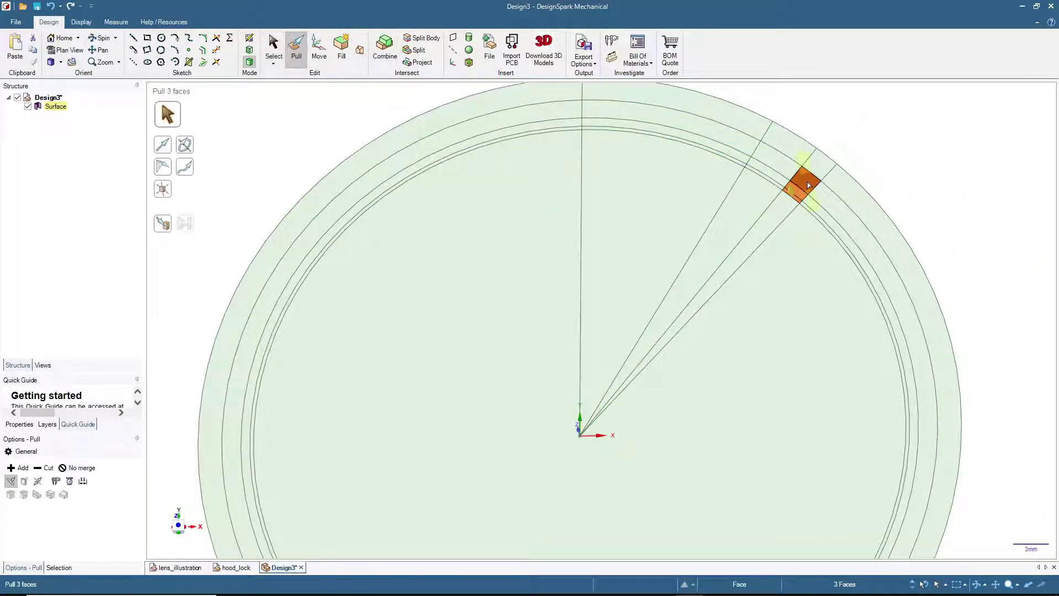
pyautogui.moveTo(780, 177); pyautogui.dragTo(803, 181)
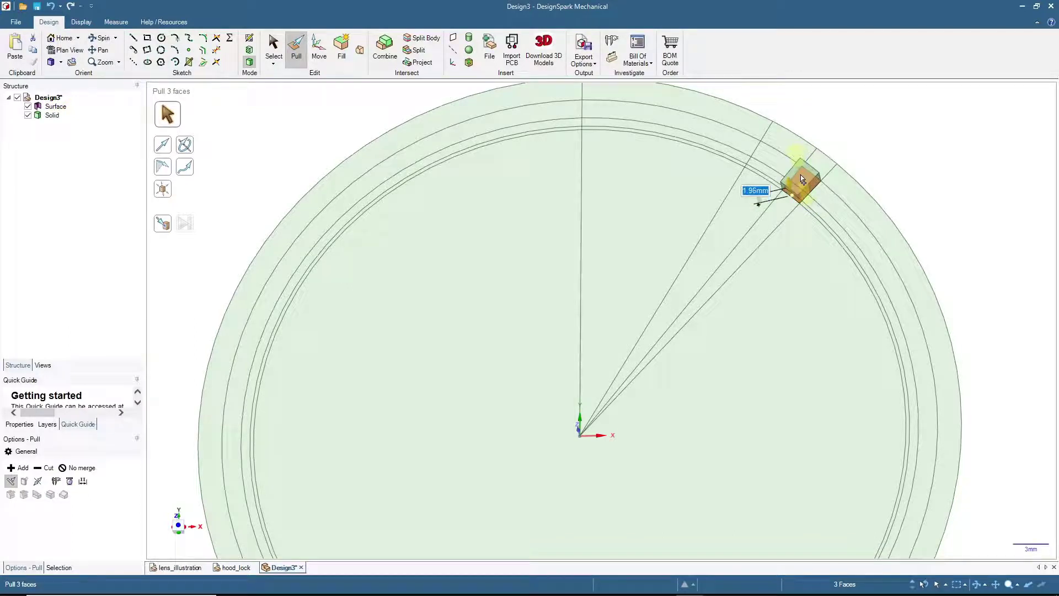
pyautogui.hotkey('ctrl', 'z')
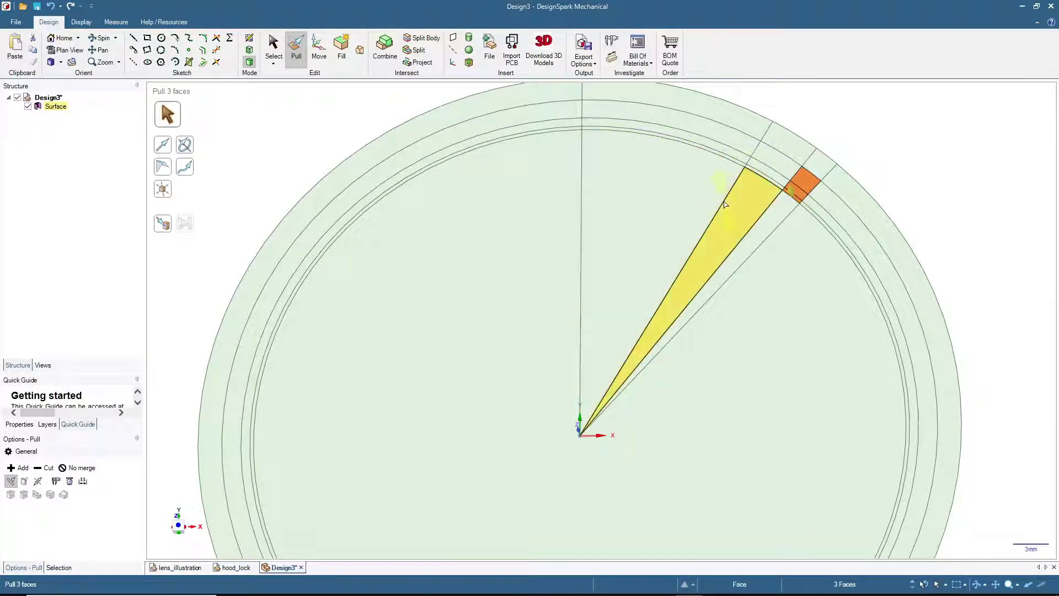
pyautogui.moveTo(922, 177)
pyautogui.mouseDown(button='middle')
pyautogui.moveTo(892, 156)
pyautogui.moveTo(866, 177)
pyautogui.mouseUp(button='middle')
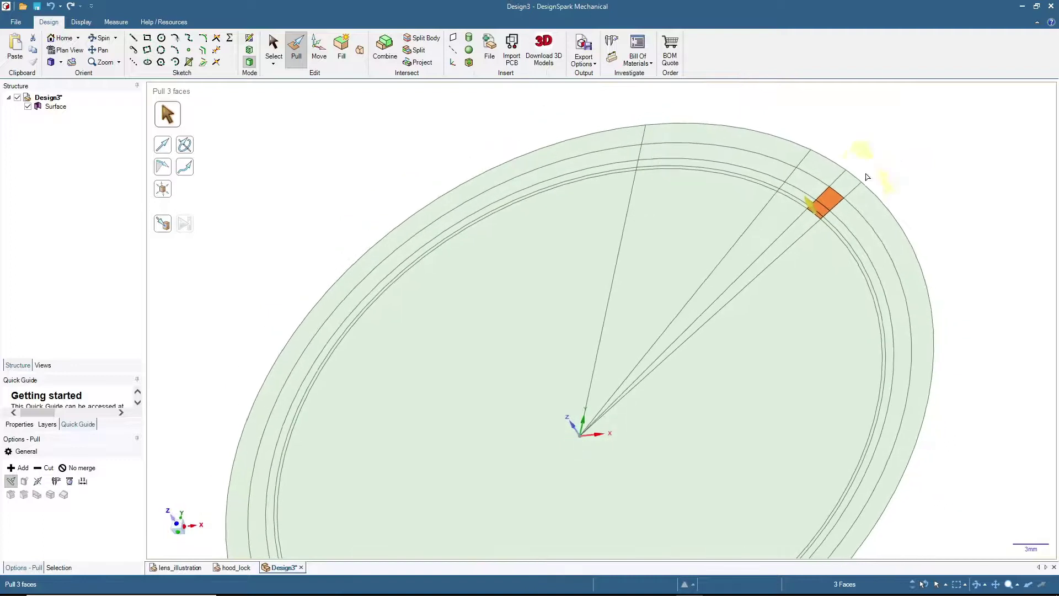
pyautogui.moveTo(820, 198); pyautogui.dragTo(785, 229)
pyautogui.write('1.38mm')
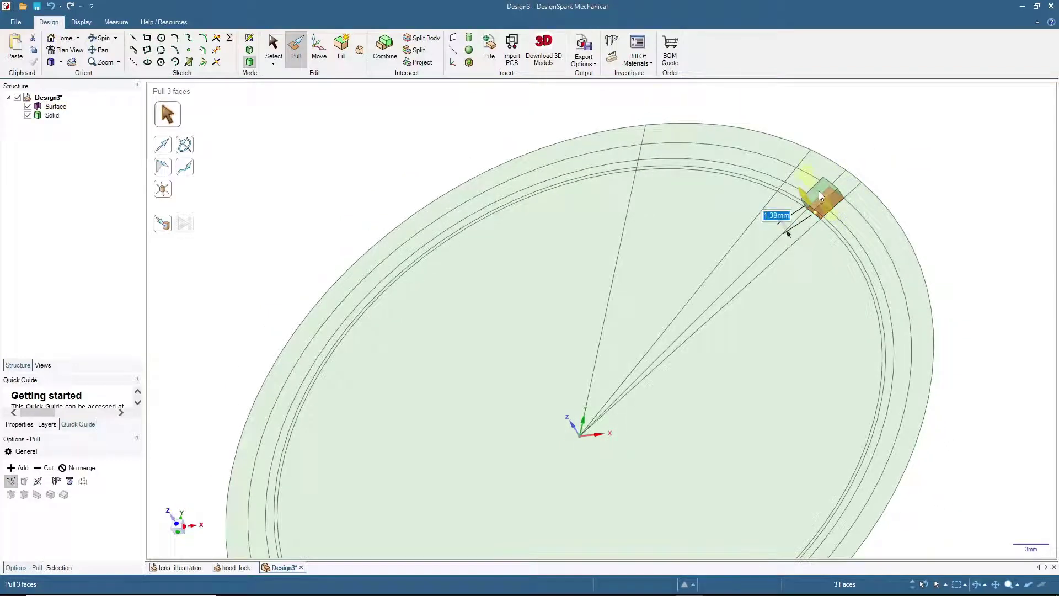
pyautogui.press('Return')
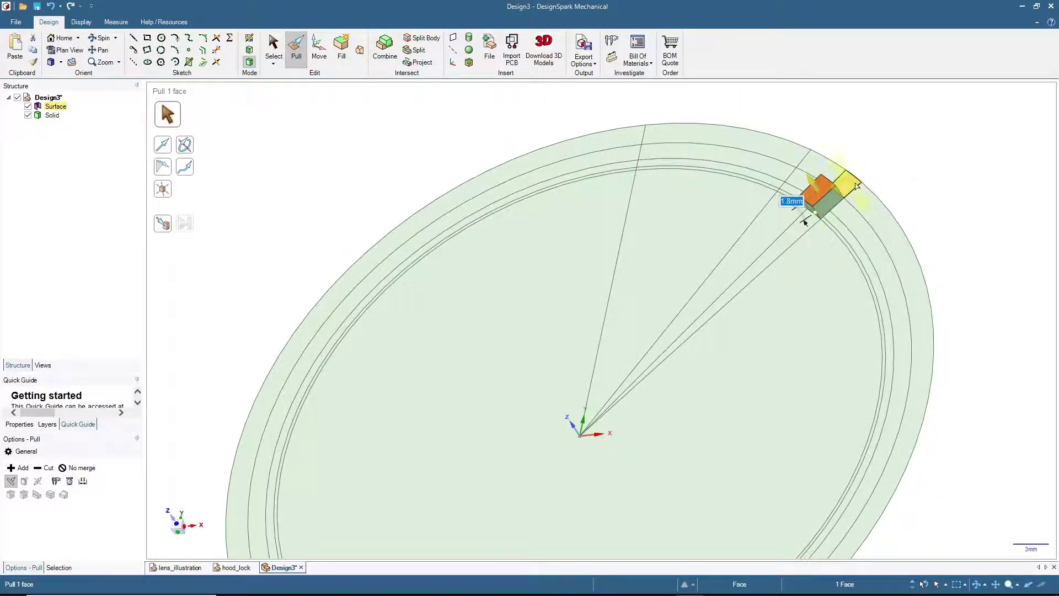
pyautogui.click(900, 155)
pyautogui.moveTo(900, 156)
pyautogui.mouseDown(button='middle')
pyautogui.moveTo(962, 182)
pyautogui.moveTo(958, 221)
pyautogui.moveTo(934, 214)
pyautogui.mouseUp(button='middle')
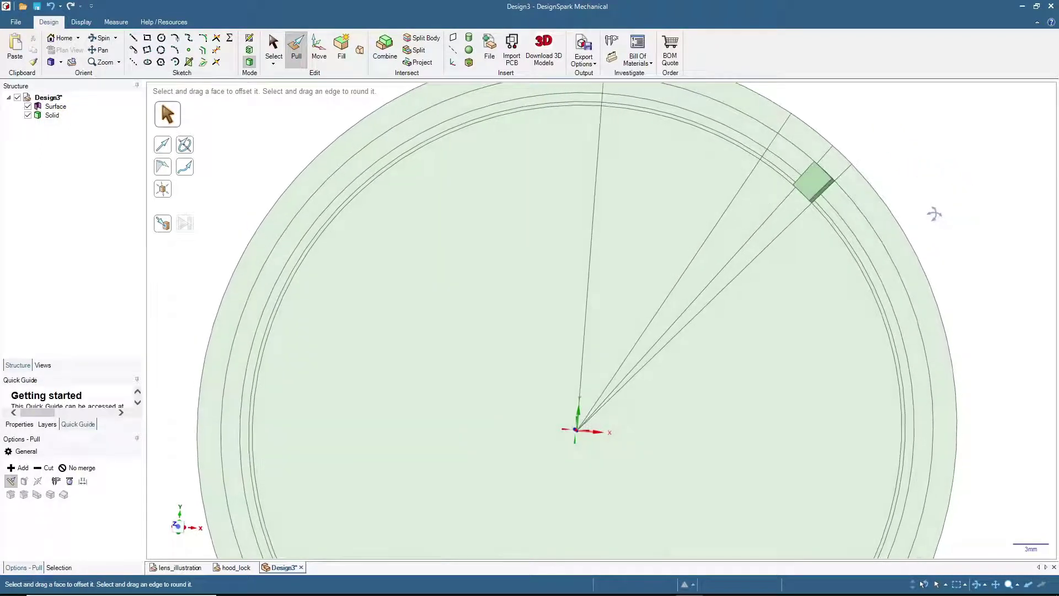
# Pull the two rim faces between the vertical and 60° lines up 1.12 mm.
pyautogui.click(757, 144)
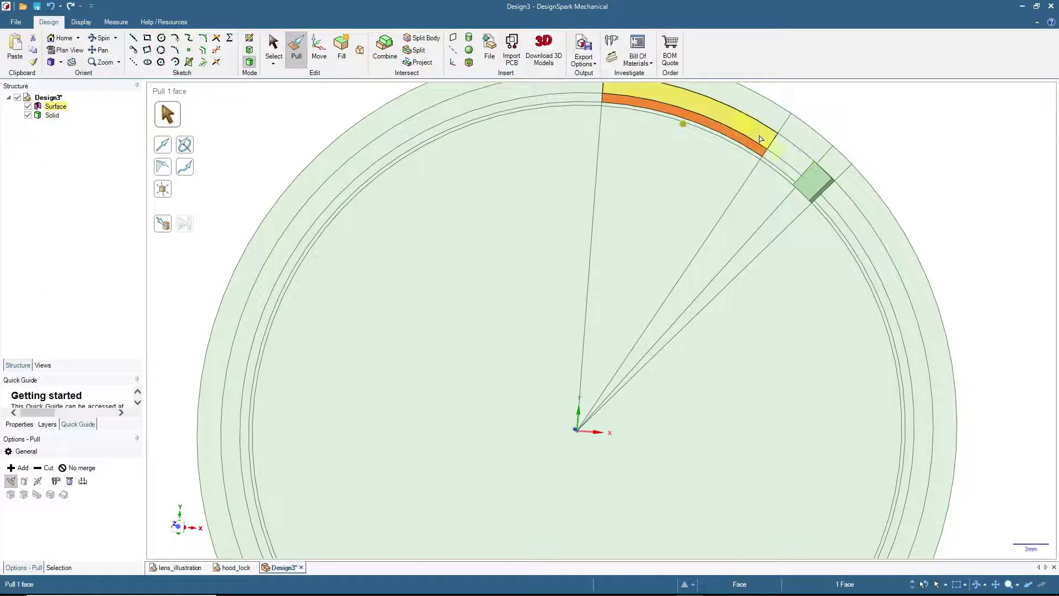
pyautogui.keyDown('ctrl'); pyautogui.click(760, 139); pyautogui.keyUp('ctrl')
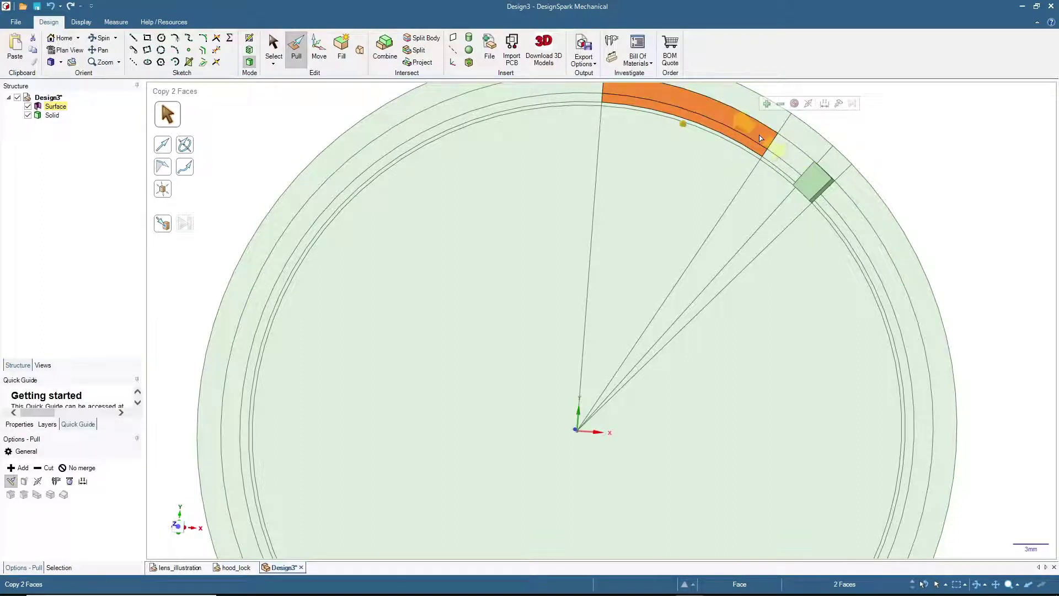
pyautogui.moveTo(974, 146); pyautogui.dragTo(950, 135, button='middle')
pyautogui.moveTo(752, 133); pyautogui.dragTo(755, 140)
pyautogui.write('1.12')
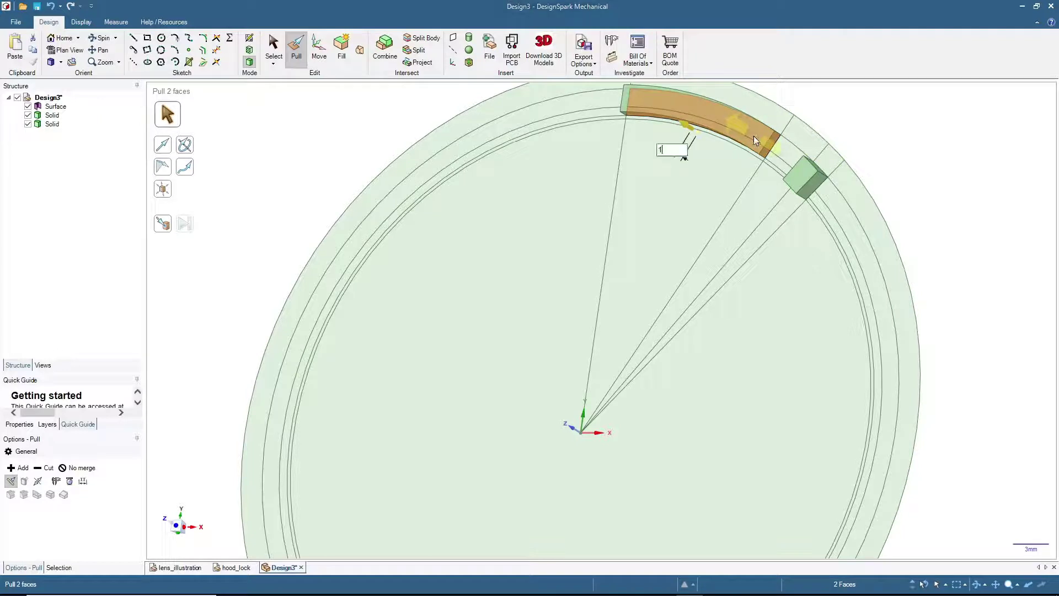
pyautogui.press('Return')
# Select the small face beside the tab block and check the flange and tab angles in Excel.
pyautogui.click(757, 141)
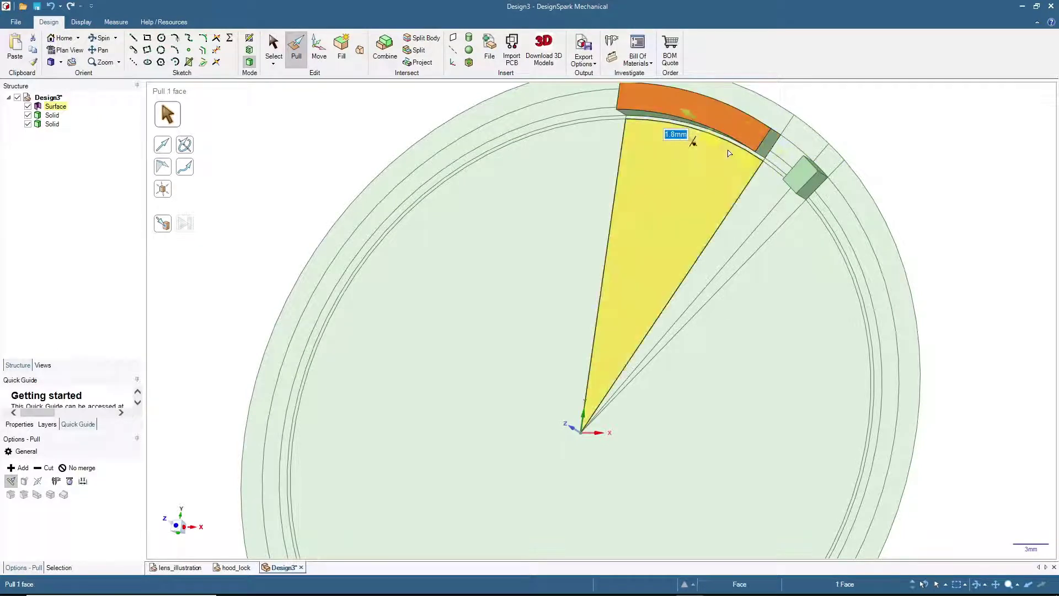
pyautogui.scroll(5, 729, 151)
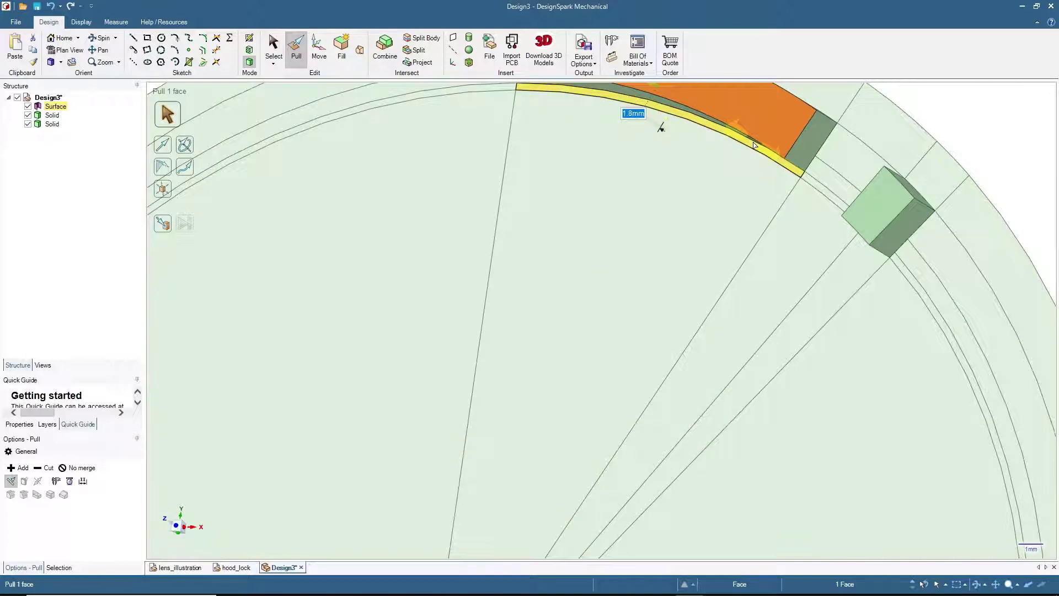
pyautogui.click(752, 145)
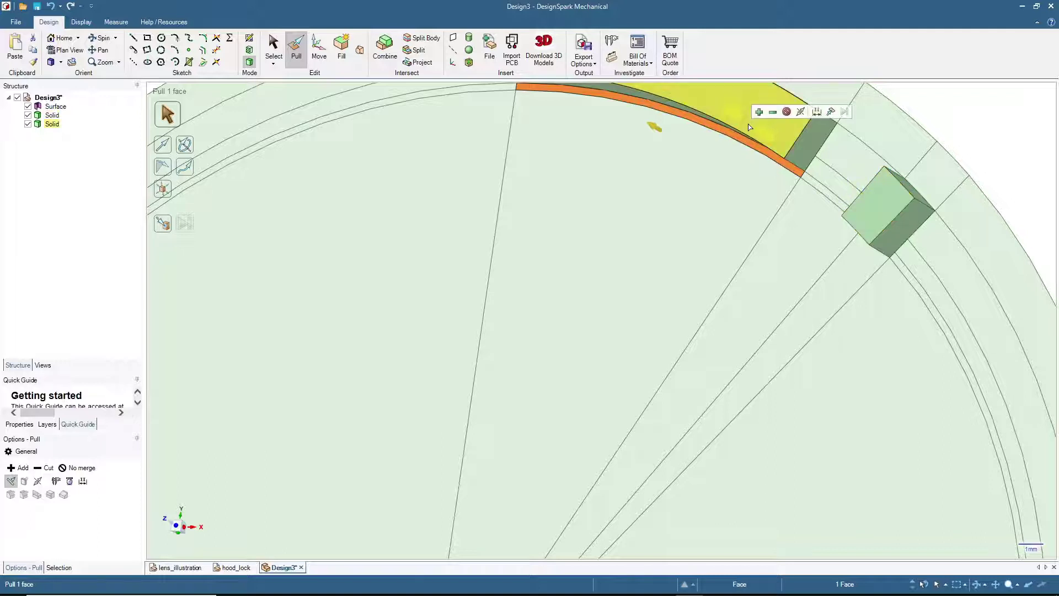
pyautogui.click(953, 118)
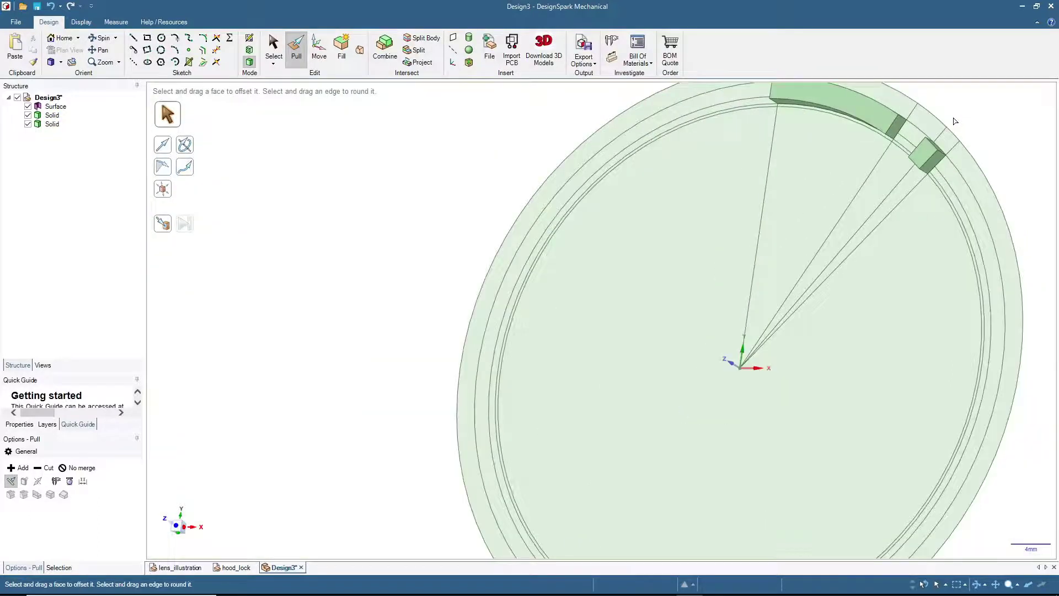
pyautogui.scroll(-5, 954, 121)
pyautogui.scroll(2, 804, 170)
pyautogui.scroll(3, 633, 161)
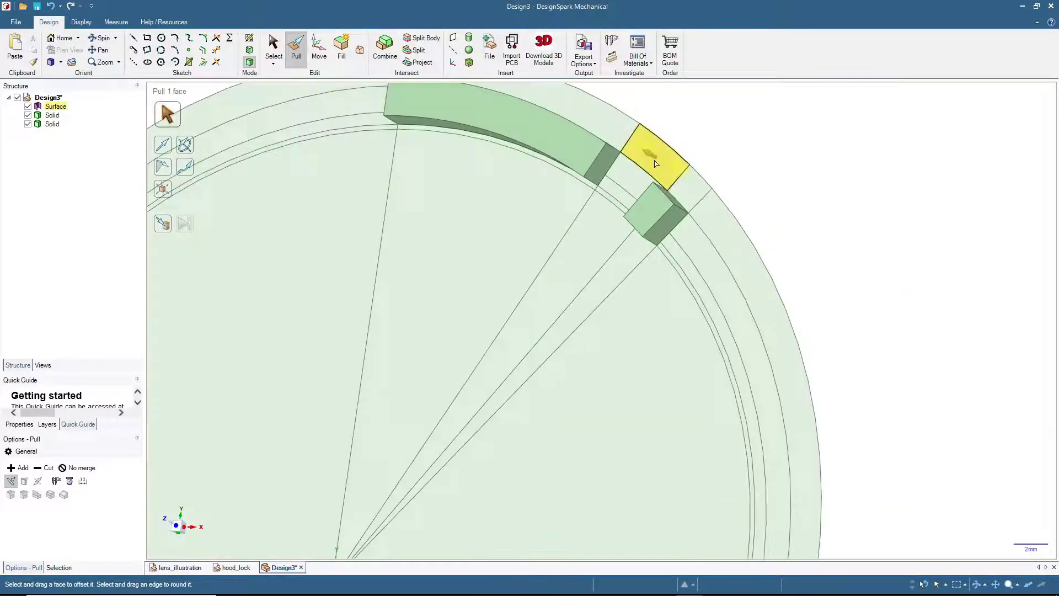
pyautogui.click(628, 181)
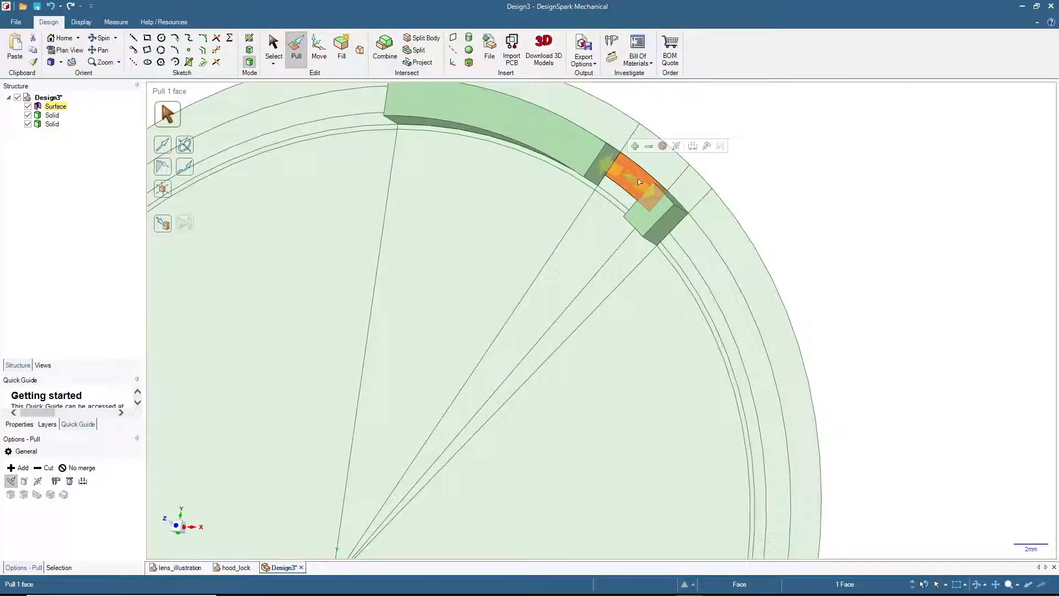
pyautogui.moveTo(825, 204); pyautogui.dragTo(864, 210, button='middle')
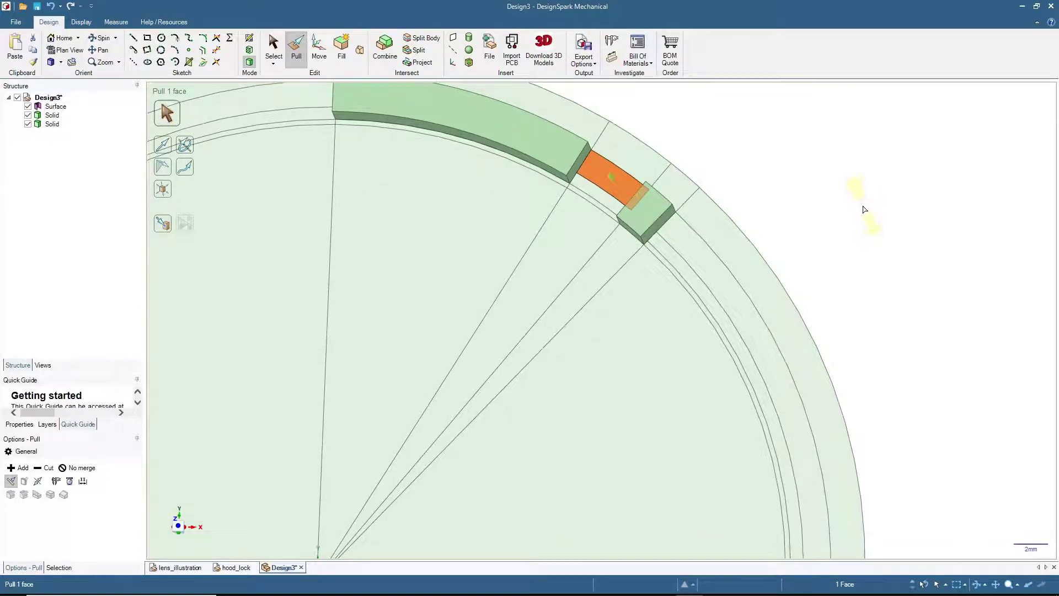
pyautogui.hotkey('alt', 'Tab')
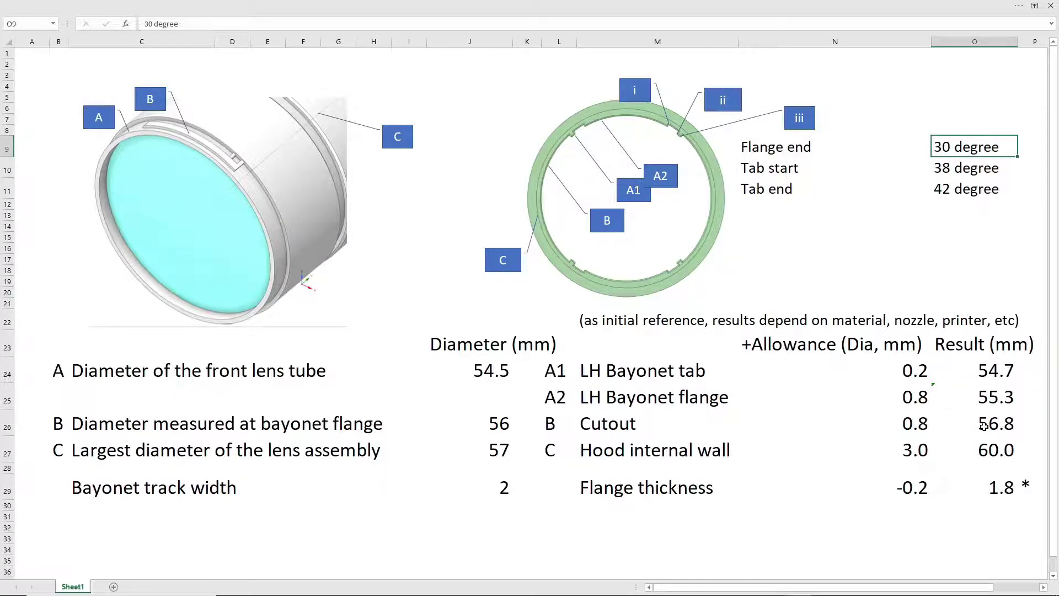
pyautogui.hotkey('alt', 'Tab')
# Add the long outer ring face to the tab face selection and pull both up 1.8 mm.
pyautogui.scroll(-2, 740, 229)
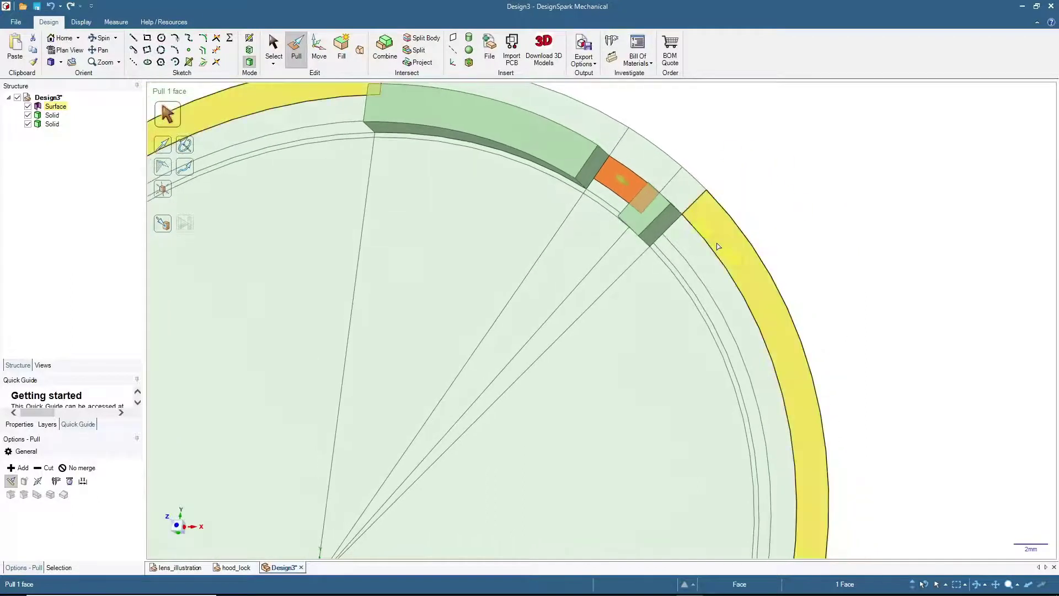
pyautogui.scroll(-5, 719, 246)
pyautogui.scroll(3, 696, 242)
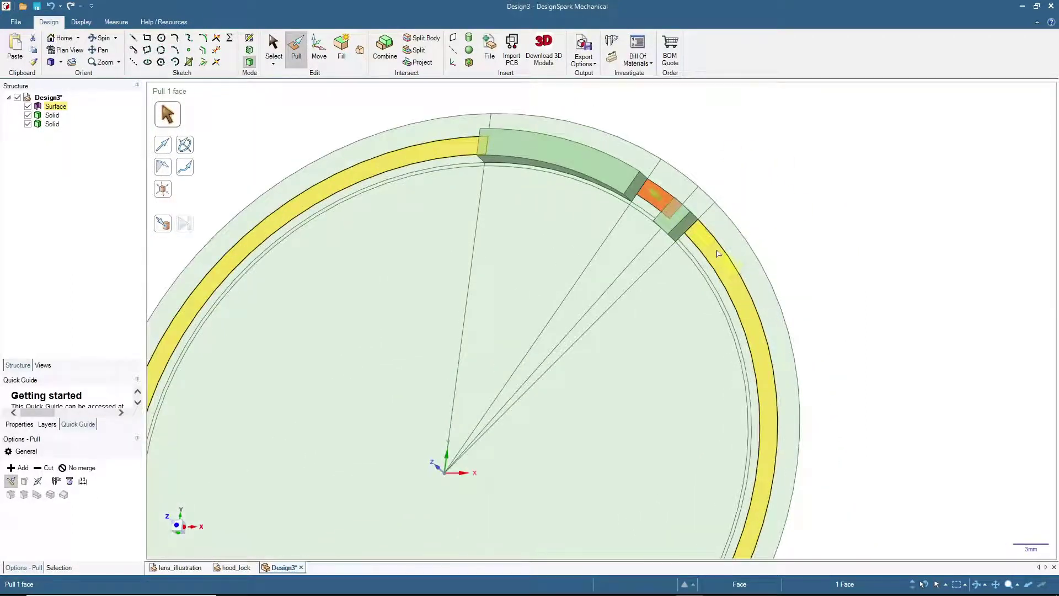
pyautogui.keyDown('ctrl'); pyautogui.click(718, 254); pyautogui.keyUp('ctrl')
pyautogui.moveTo(875, 272)
pyautogui.mouseDown(button='middle')
pyautogui.moveTo(839, 307)
pyautogui.moveTo(841, 272)
pyautogui.moveTo(696, 255)
pyautogui.mouseUp(button='middle')
pyautogui.press('space')
pyautogui.write('1.8')
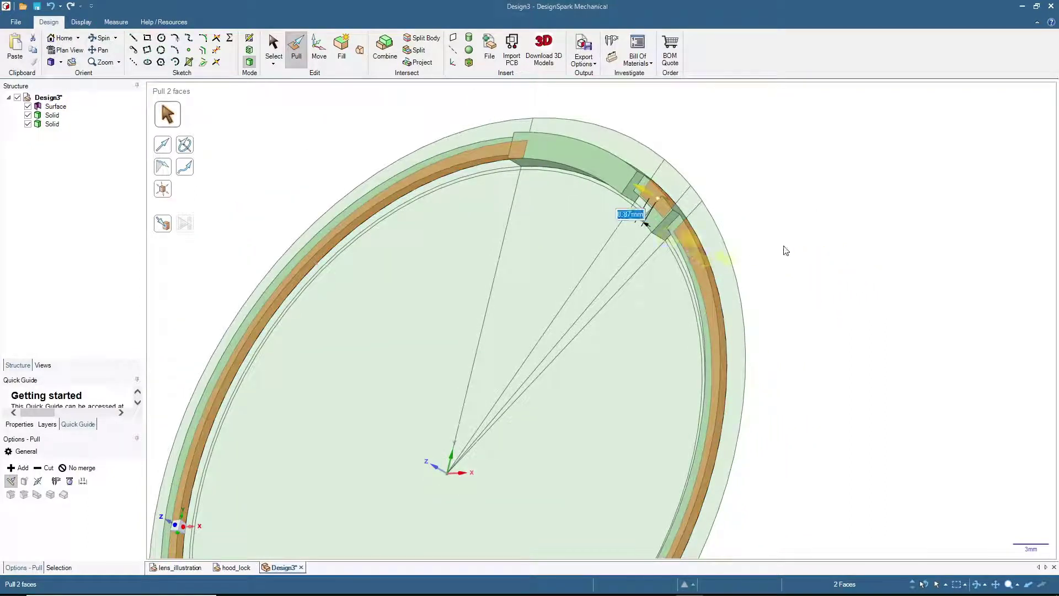
pyautogui.press('Return')
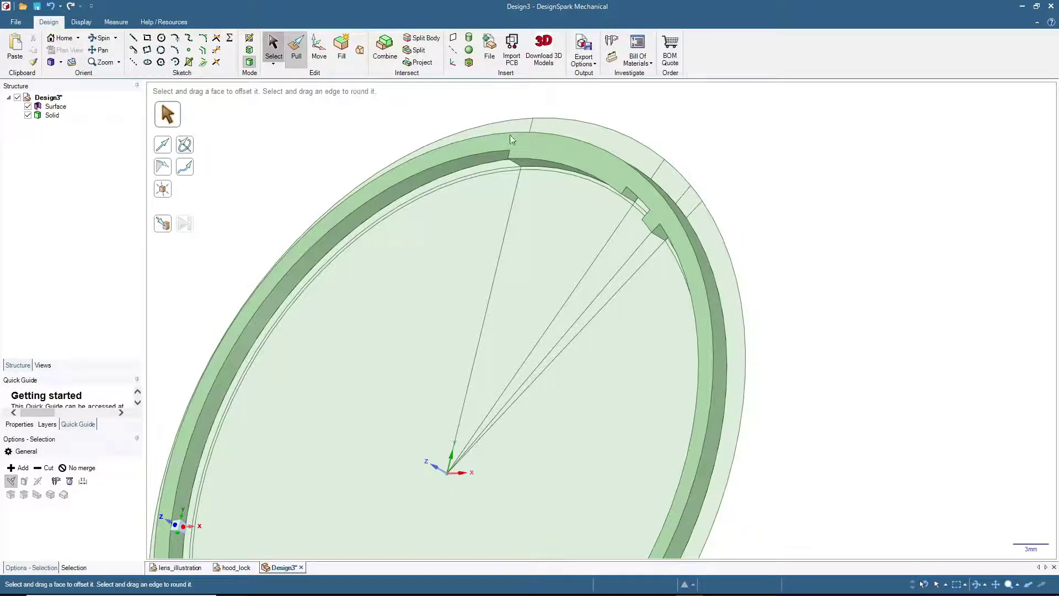
pyautogui.click(273, 47)
pyautogui.moveTo(759, 201)
pyautogui.mouseDown(button='middle')
pyautogui.moveTo(819, 246)
pyautogui.moveTo(870, 243)
pyautogui.moveTo(754, 217)
pyautogui.mouseUp(button='middle')
# Select the four outer rim faces and pull them up 3 mm into a taller outer wall.
pyautogui.click(734, 248)
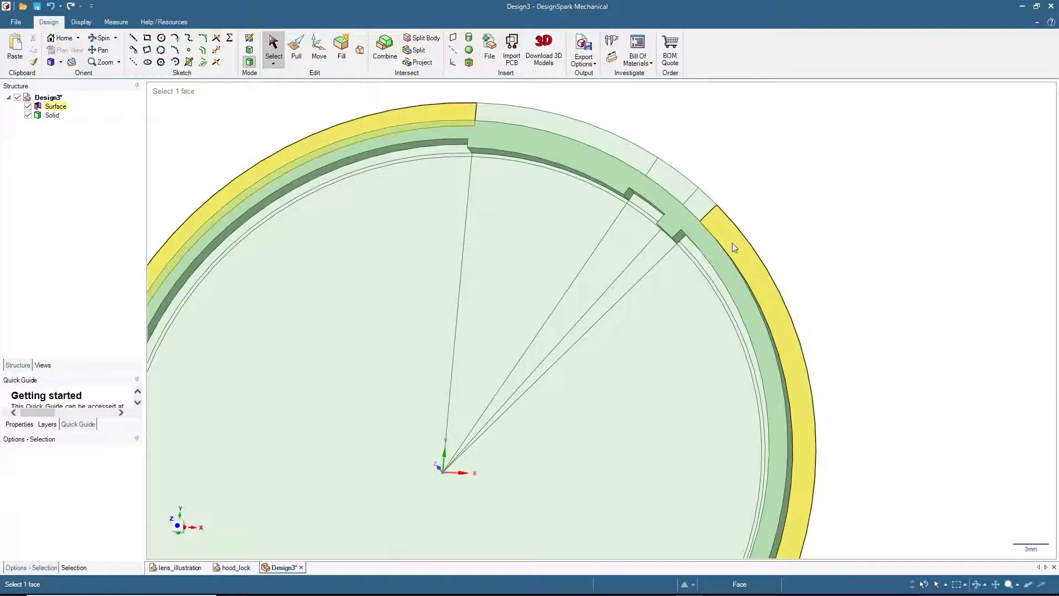
pyautogui.click(732, 243)
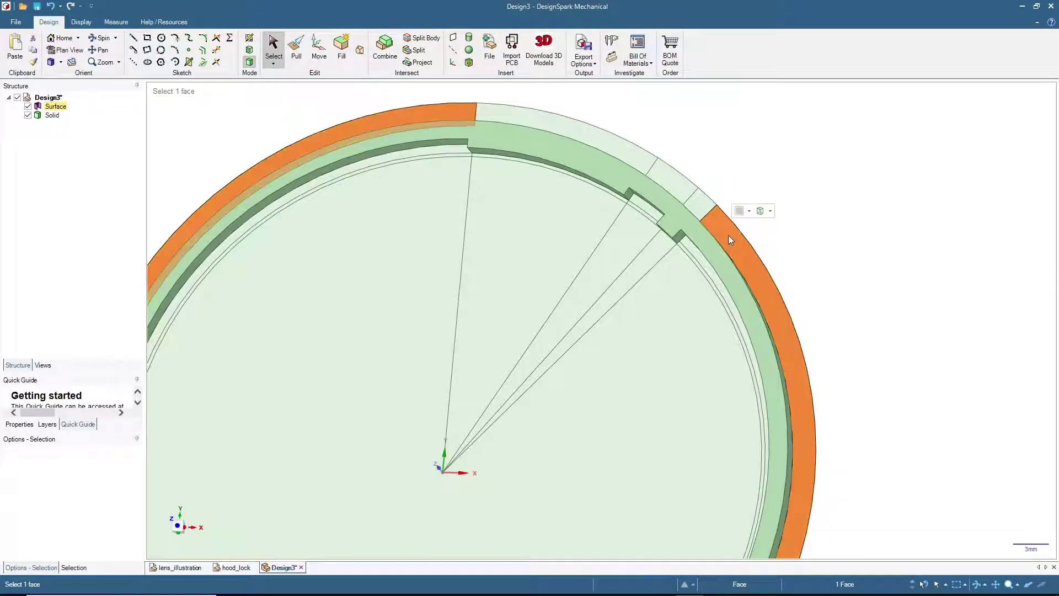
pyautogui.keyDown('ctrl'); pyautogui.click(696, 207); pyautogui.keyUp('ctrl')
pyautogui.keyDown('ctrl'); pyautogui.click(675, 185); pyautogui.keyUp('ctrl')
pyautogui.keyDown('ctrl'); pyautogui.click(620, 152); pyautogui.keyUp('ctrl')
pyautogui.moveTo(754, 199)
pyautogui.mouseDown(button='middle')
pyautogui.moveTo(846, 215)
pyautogui.moveTo(863, 229)
pyautogui.moveTo(820, 264)
pyautogui.moveTo(763, 189)
pyautogui.moveTo(804, 224)
pyautogui.mouseUp(button='middle')
pyautogui.click(296, 58)
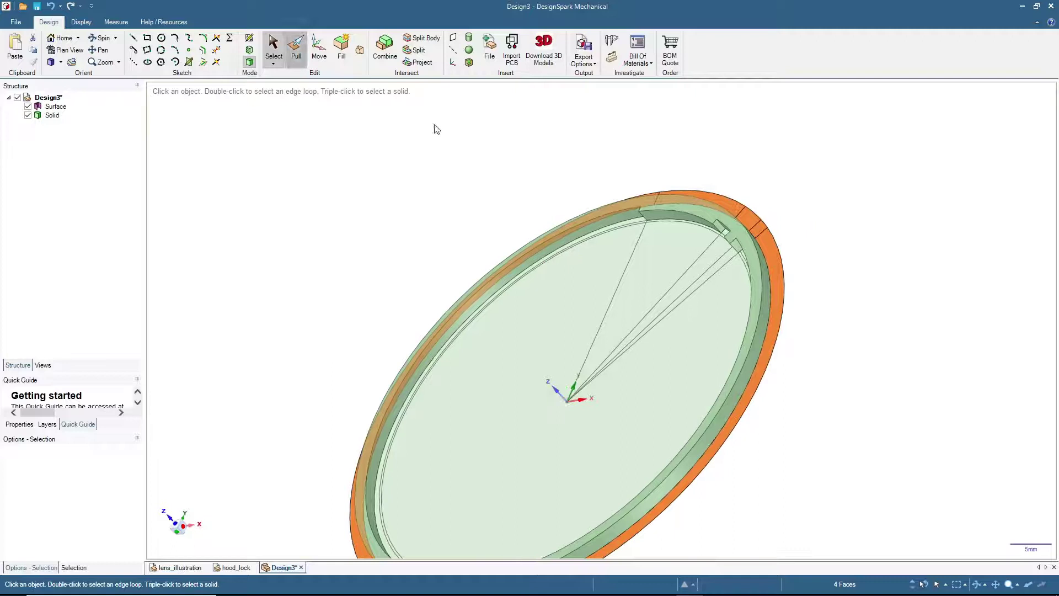
pyautogui.moveTo(777, 259); pyautogui.dragTo(756, 239)
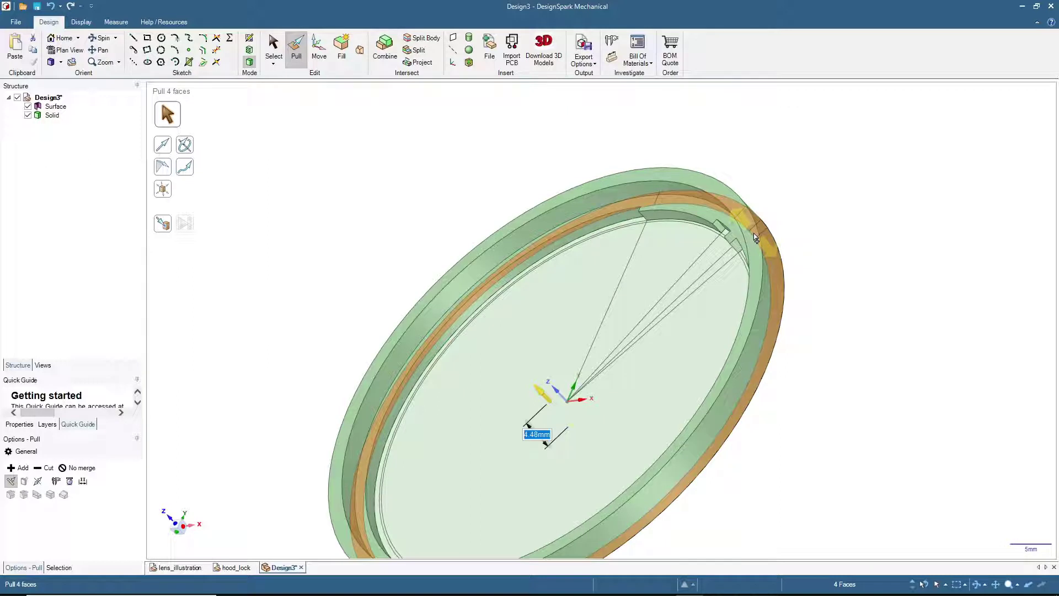
pyautogui.moveTo(756, 239); pyautogui.dragTo(754, 234)
pyautogui.click(273, 47)
pyautogui.moveTo(425, 295); pyautogui.dragTo(462, 342, button='middle')
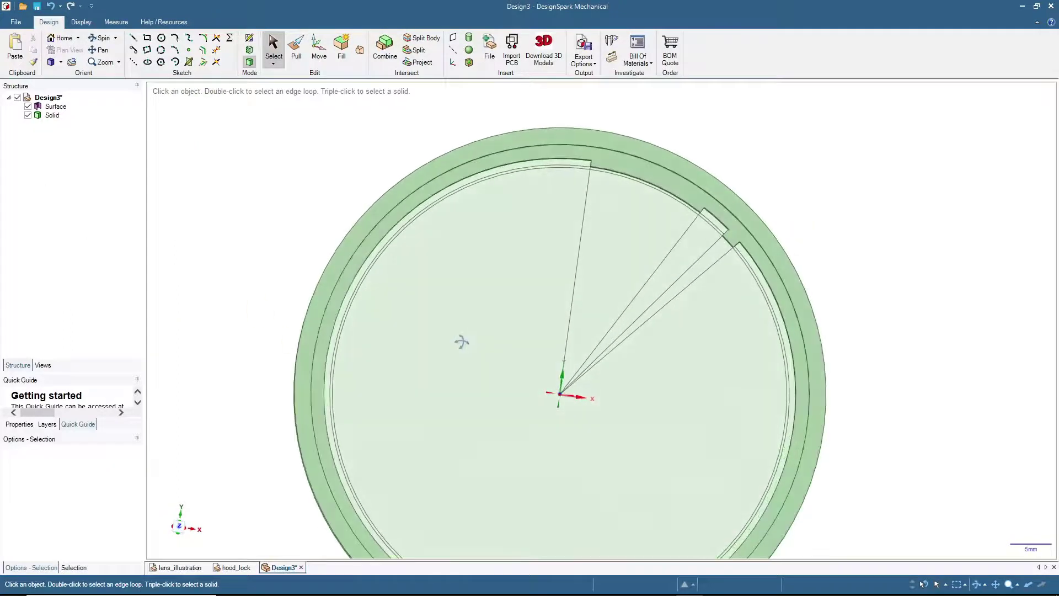
# From a top-down view, copy the flange ring face and paste it as a second surface body.
pyautogui.click(62, 38)
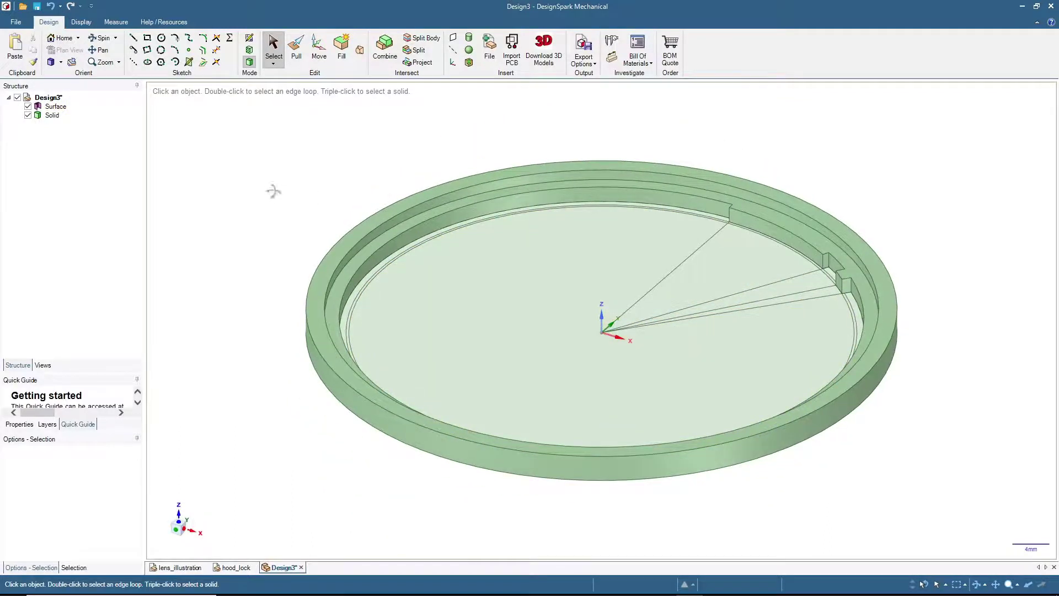
pyautogui.moveTo(273, 191); pyautogui.dragTo(286, 293, button='middle')
pyautogui.click(319, 279)
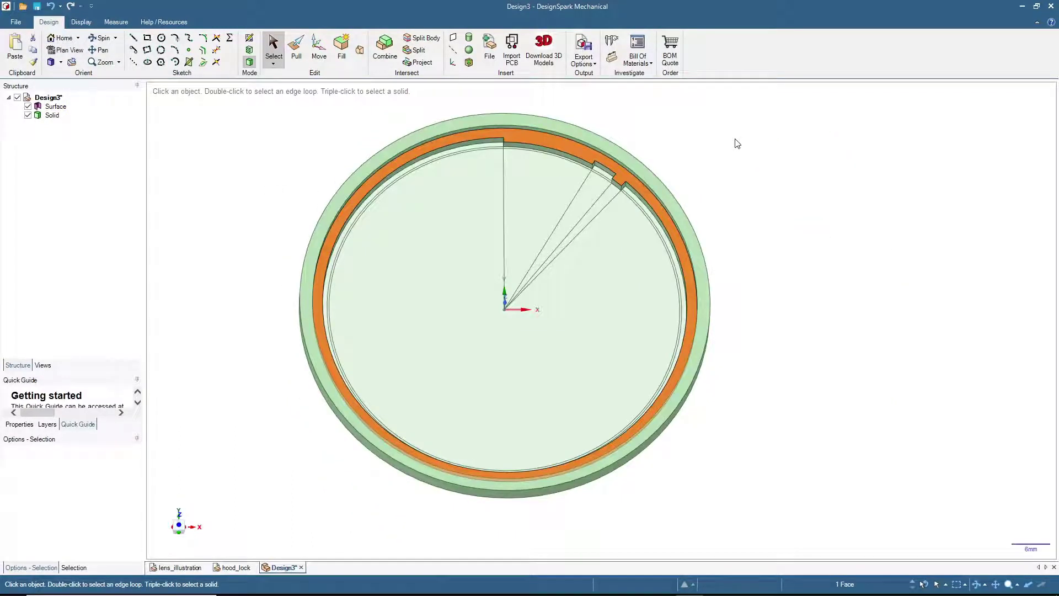
pyautogui.press('ctrl')
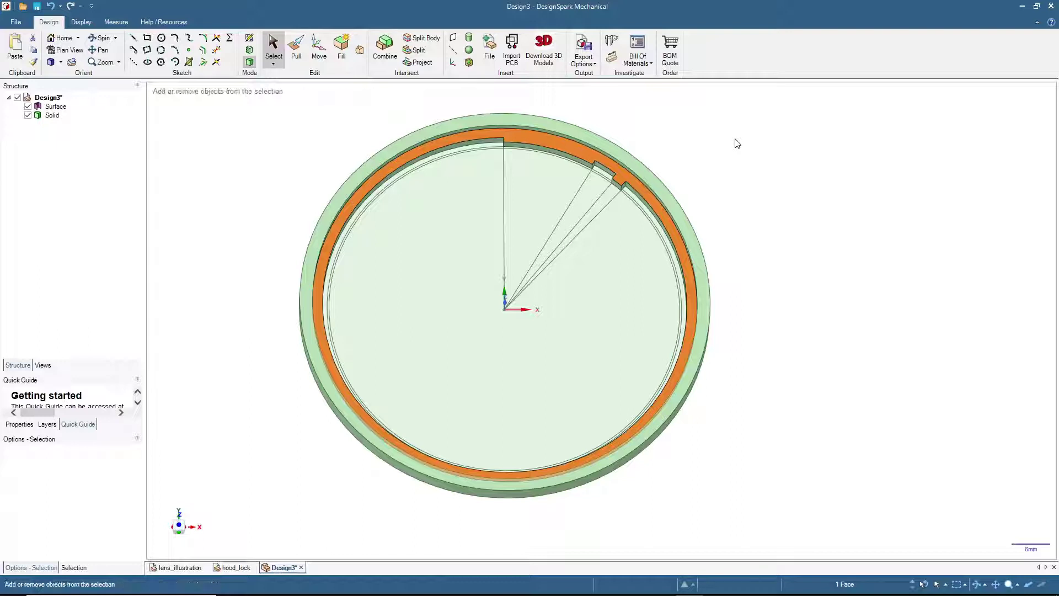
pyautogui.hotkey('ctrl', 'v')
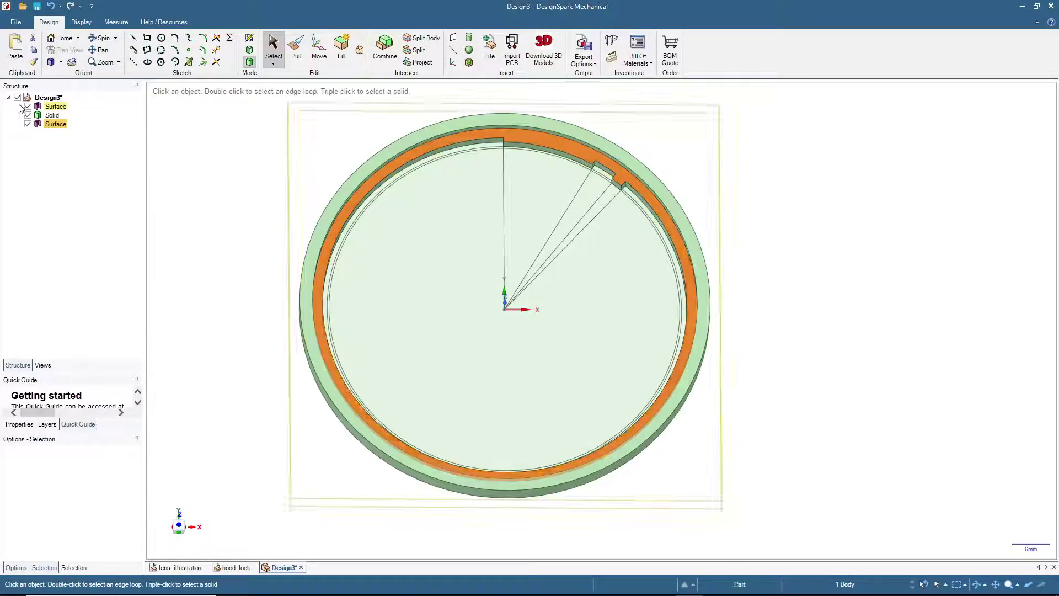
# Hide the original surface and the solid, leaving the copied ring surface selected.
pyautogui.click(28, 106)
pyautogui.click(234, 175)
pyautogui.click(531, 142)
pyautogui.click(531, 143)
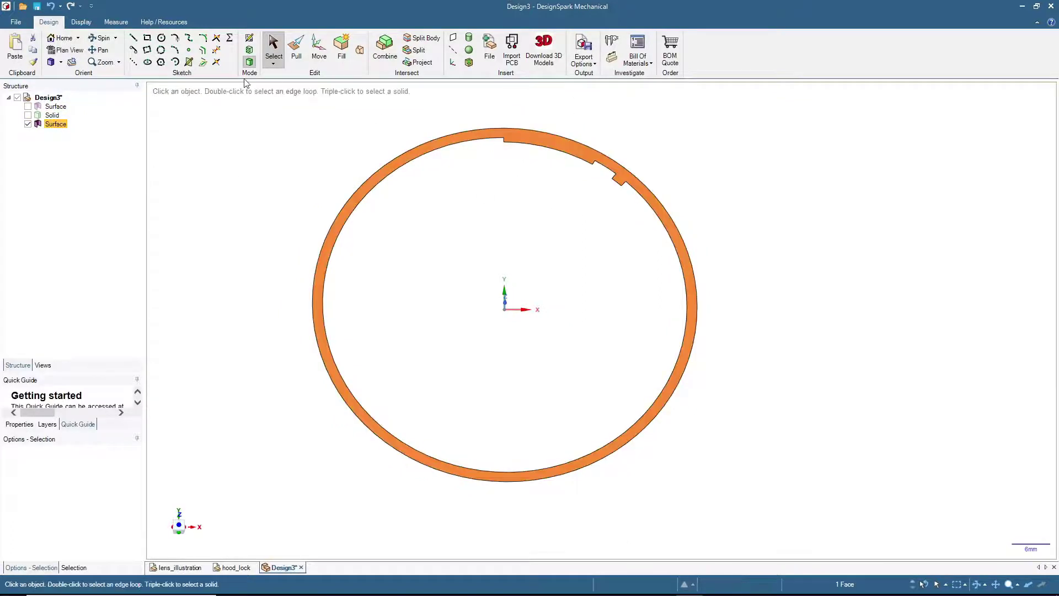
# Rotate the copied ring surface 180° about its axis with Move.
pyautogui.click(317, 52)
pyautogui.moveTo(527, 369); pyautogui.dragTo(525, 299, button='middle')
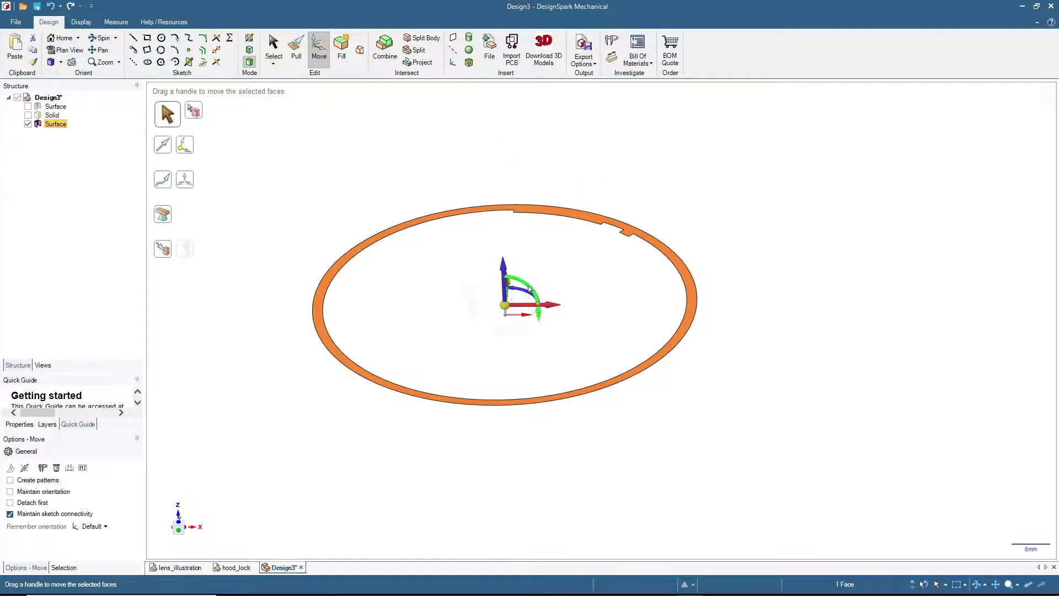
pyautogui.moveTo(529, 289); pyautogui.dragTo(449, 300)
pyautogui.write('180')
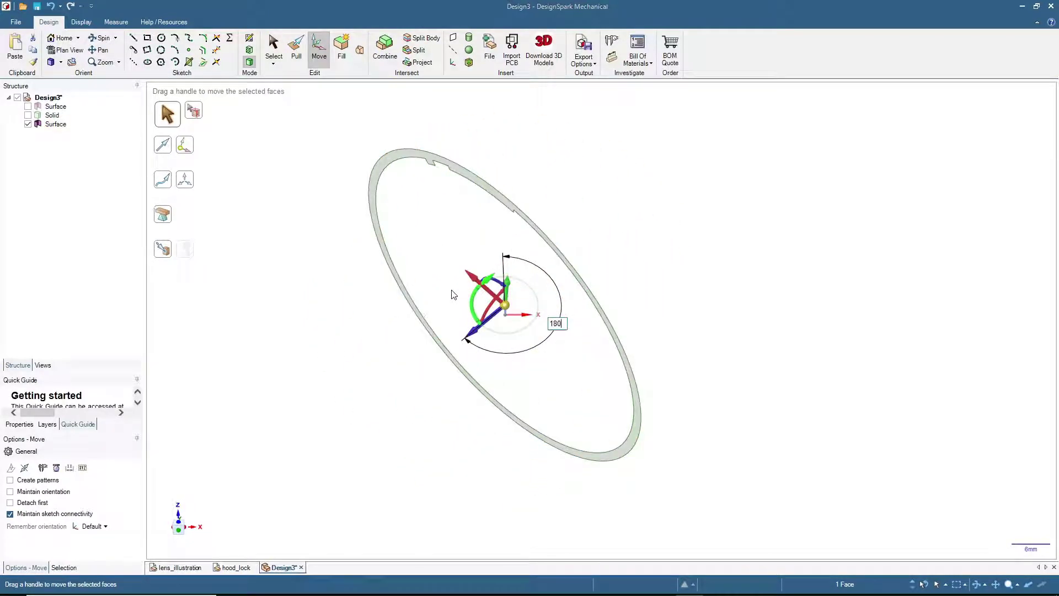
pyautogui.press('Return')
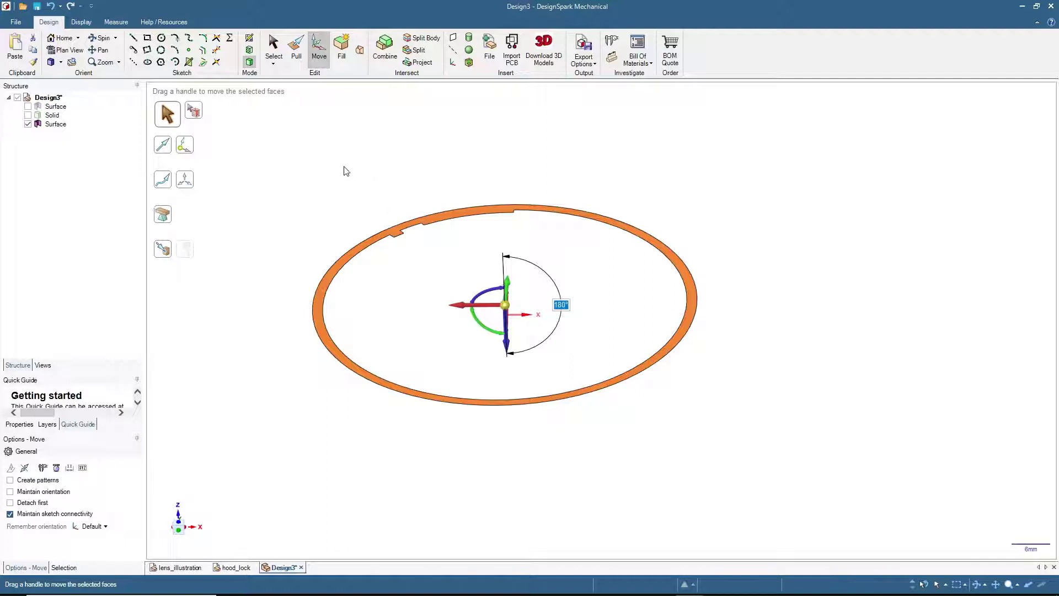
pyautogui.hotkey('ctrl', 'z')
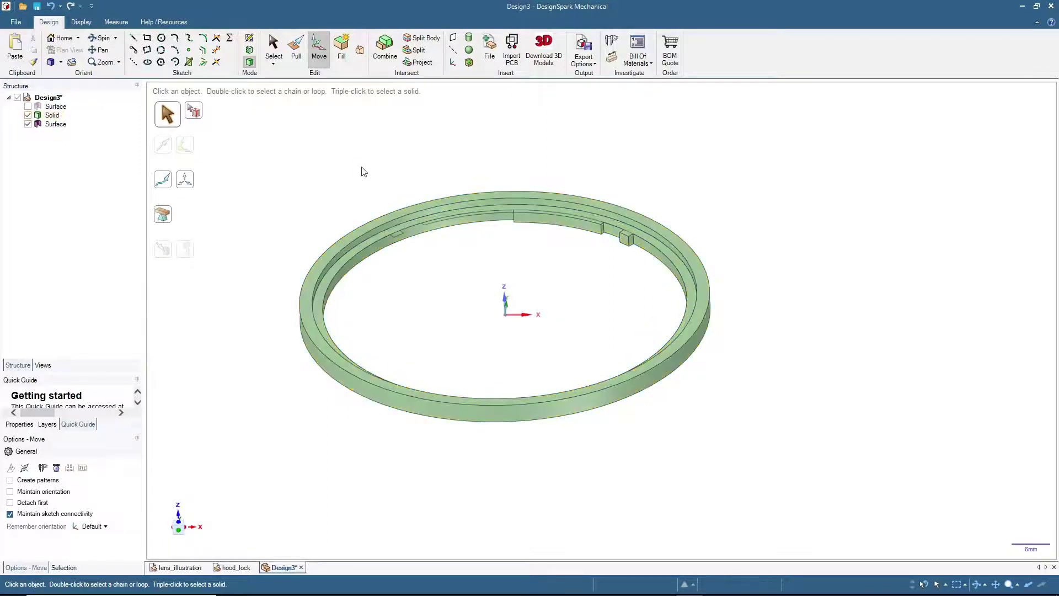
pyautogui.hotkey('ctrl', 'z')
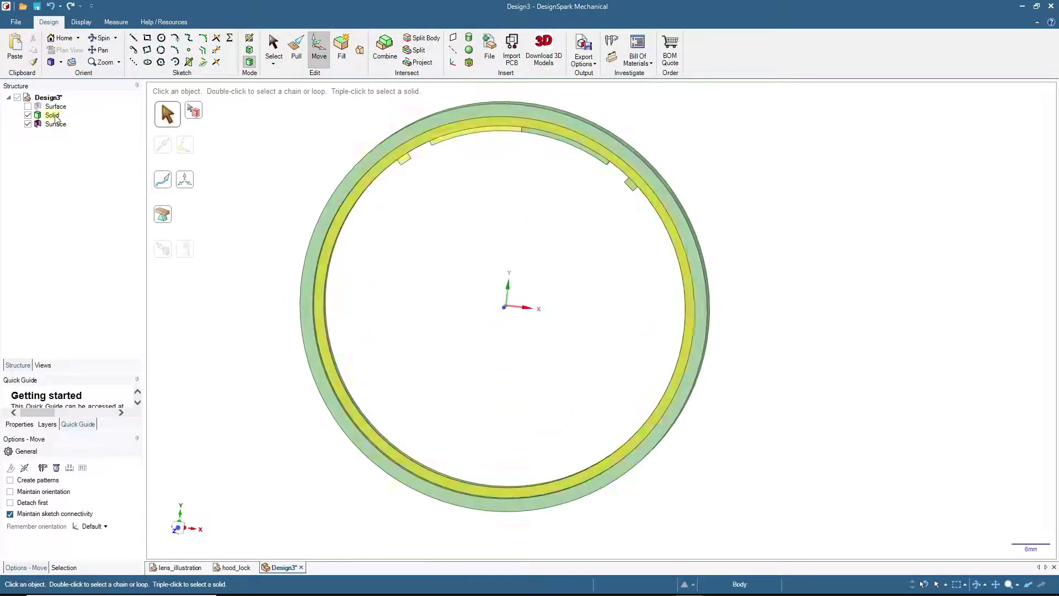
pyautogui.click(56, 124)
pyautogui.moveTo(607, 291); pyautogui.dragTo(457, 179, button='middle')
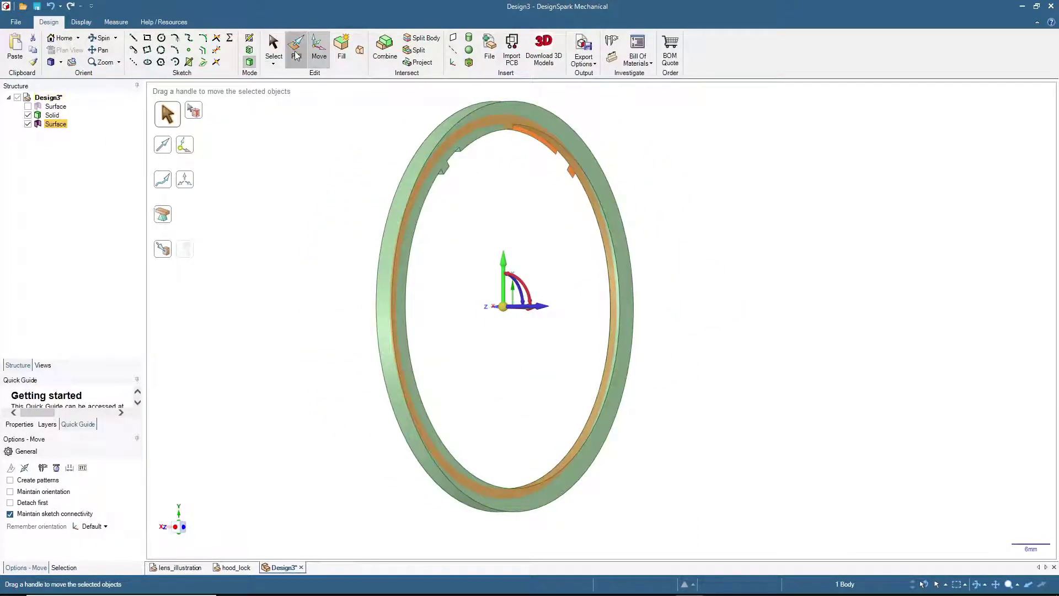
# Pull the flipped ring surface up to the solid's face, adding the second notch on the inner lip.
pyautogui.press('p')
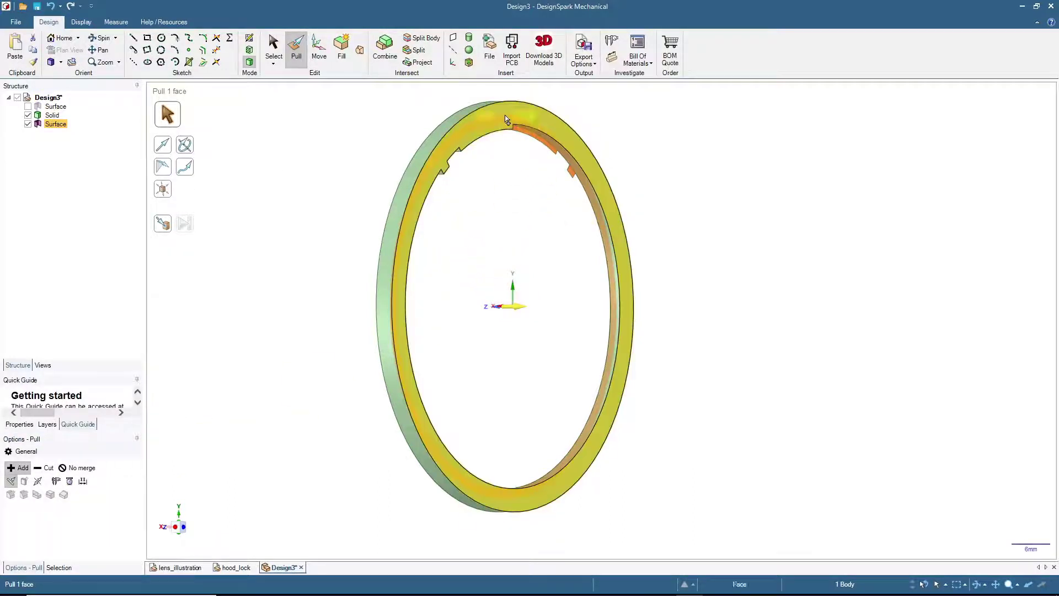
pyautogui.click(163, 223)
pyautogui.click(535, 121)
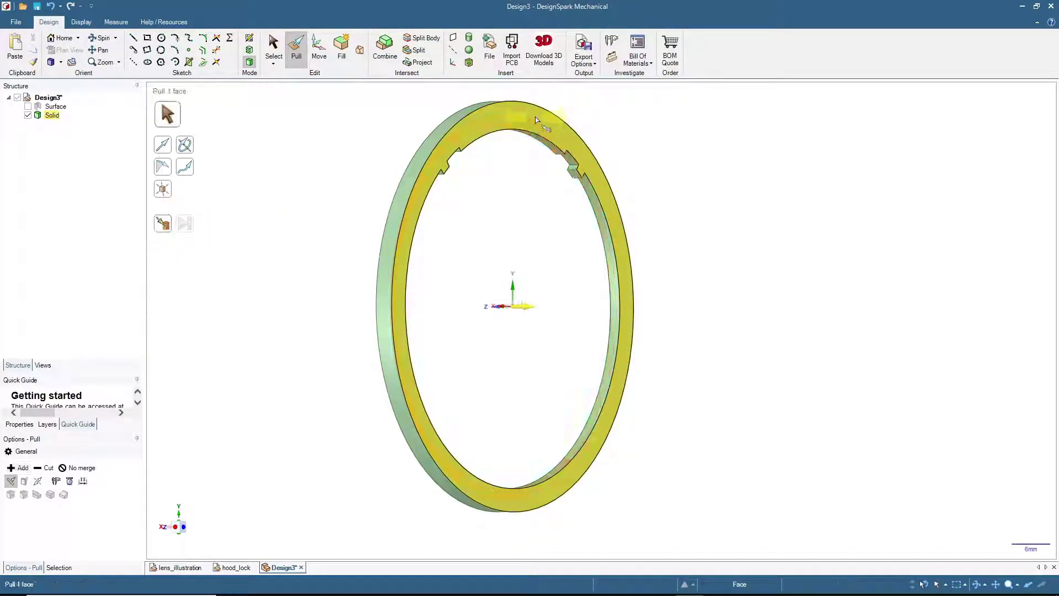
pyautogui.click(281, 56)
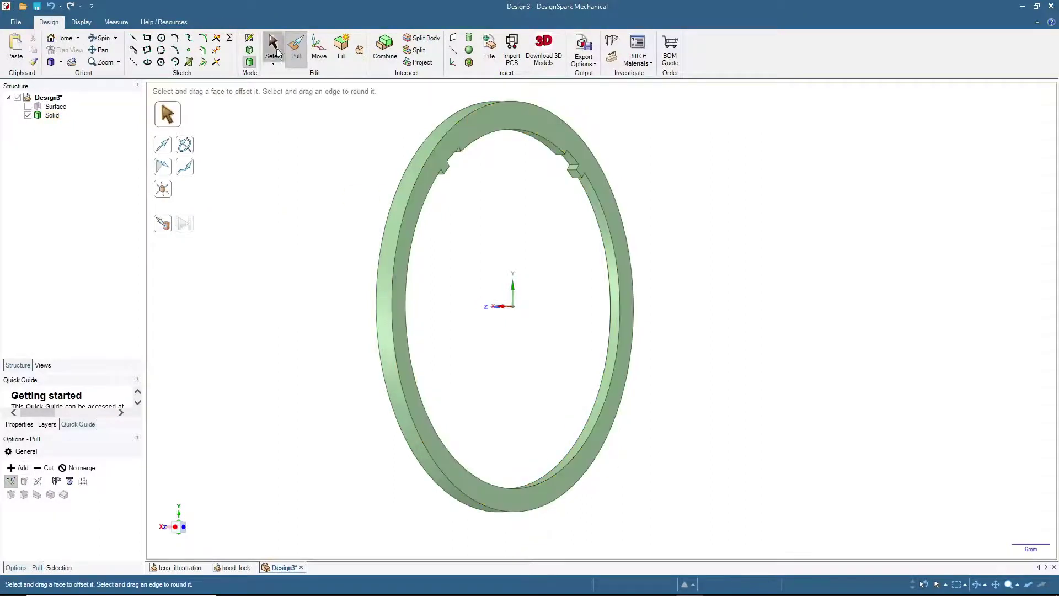
pyautogui.click(55, 43)
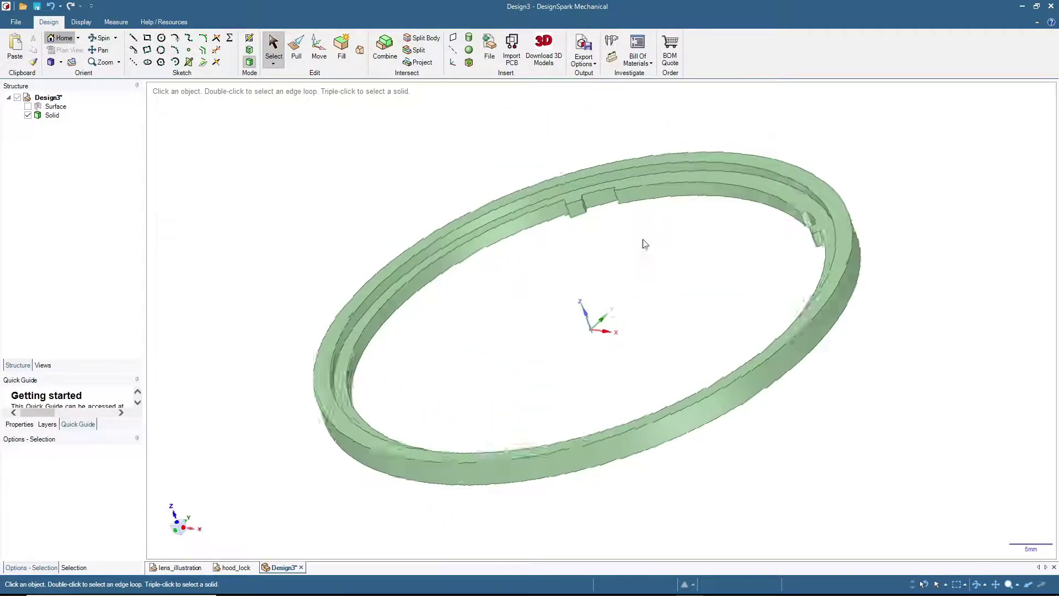
pyautogui.scroll(3, 579, 314)
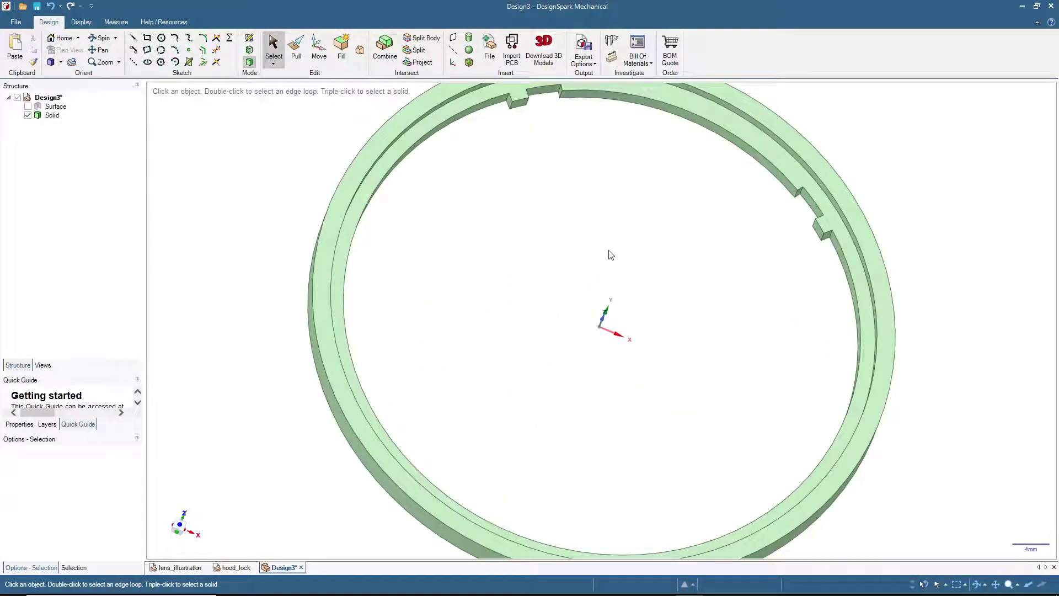
pyautogui.scroll(-2, 610, 255)
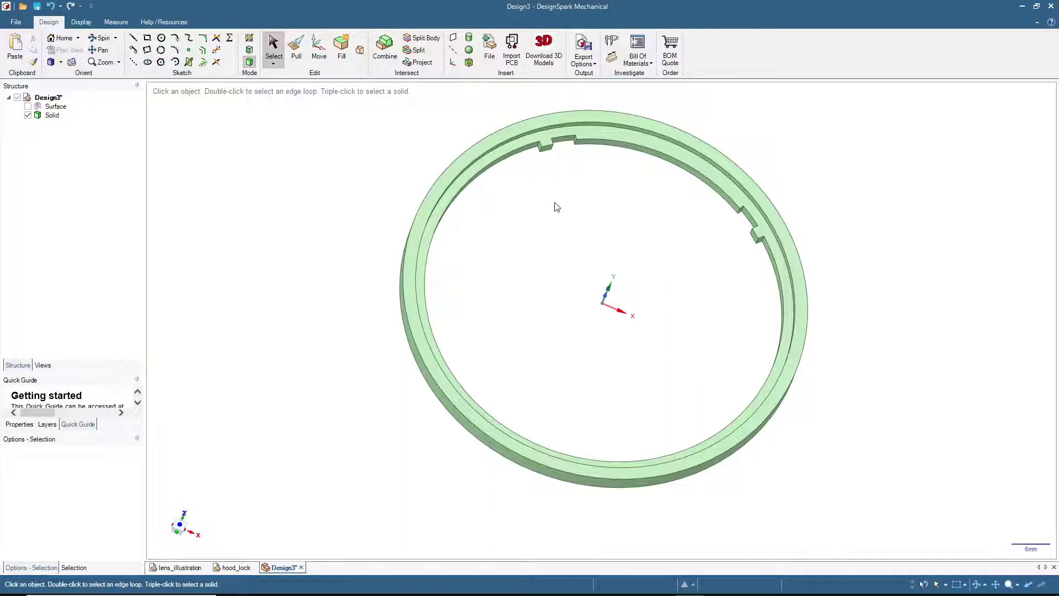
pyautogui.moveTo(513, 241); pyautogui.dragTo(504, 248, button='middle')
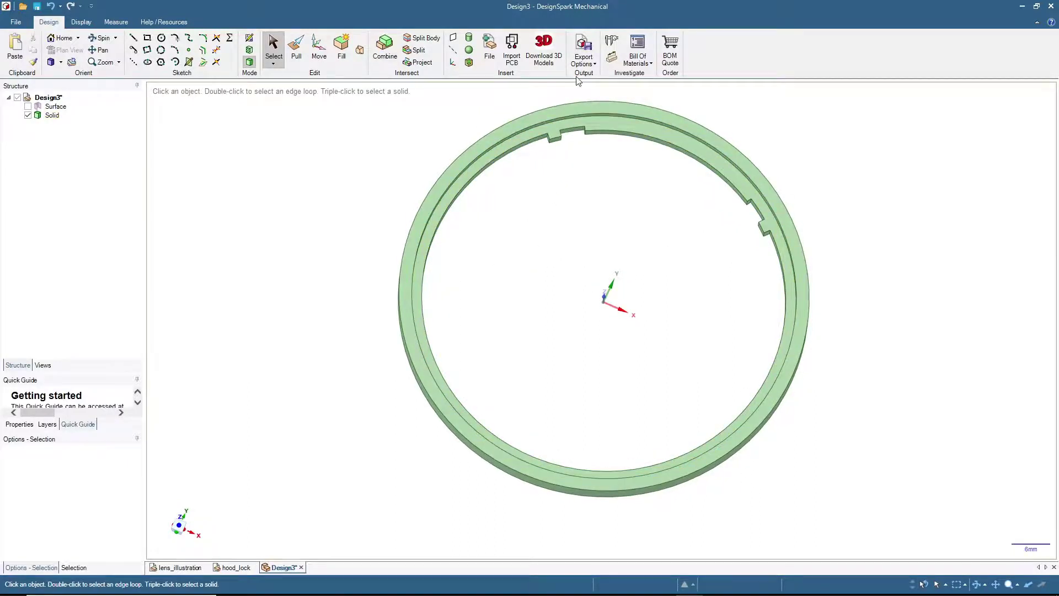
# Copy the notched inner lip face and paste it as a new surface.
pyautogui.click(629, 131)
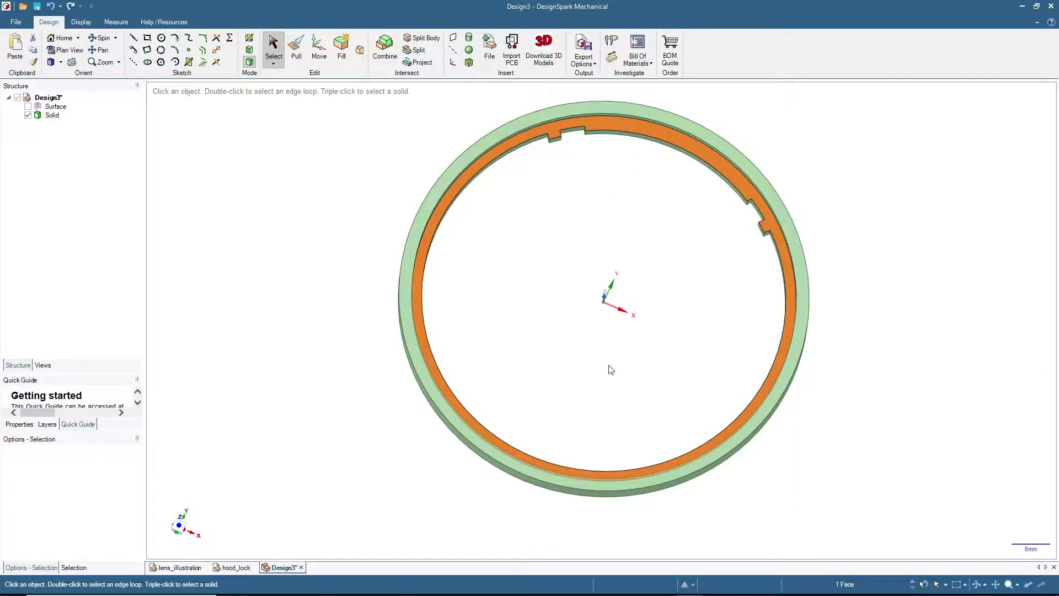
pyautogui.press('ctrl')
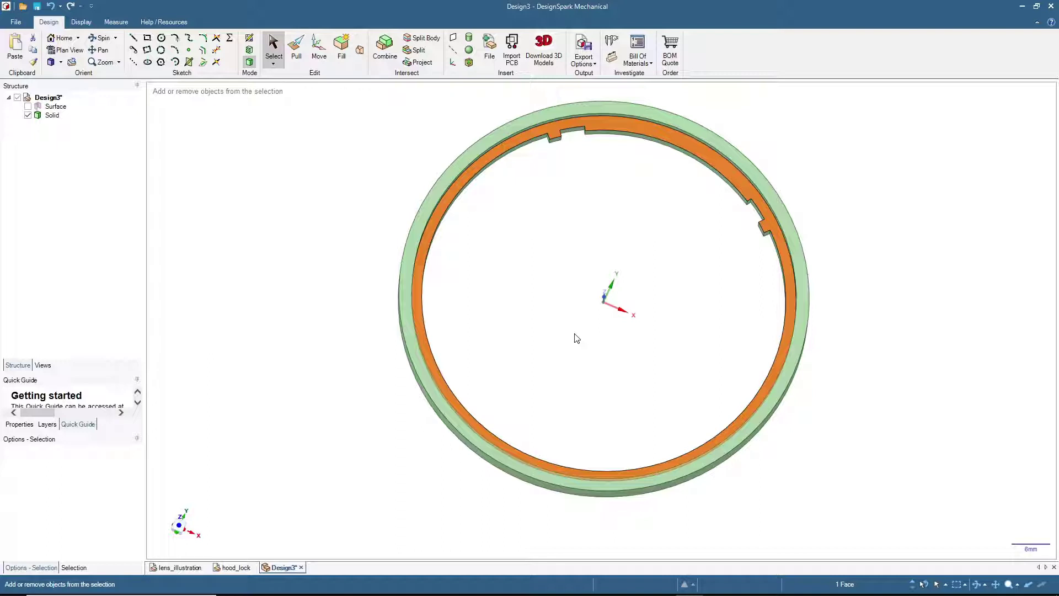
pyautogui.hotkey('ctrl', 'c')
pyautogui.hotkey('ctrl', 'v')
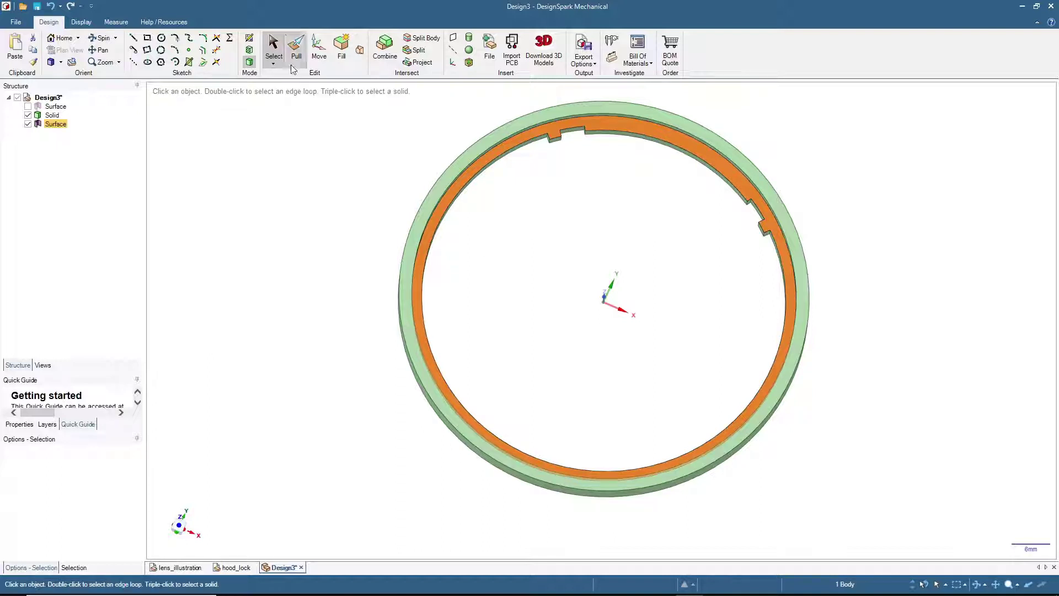
# Rotate the pasted surface copy 180° about the ring centre.
pyautogui.click(319, 52)
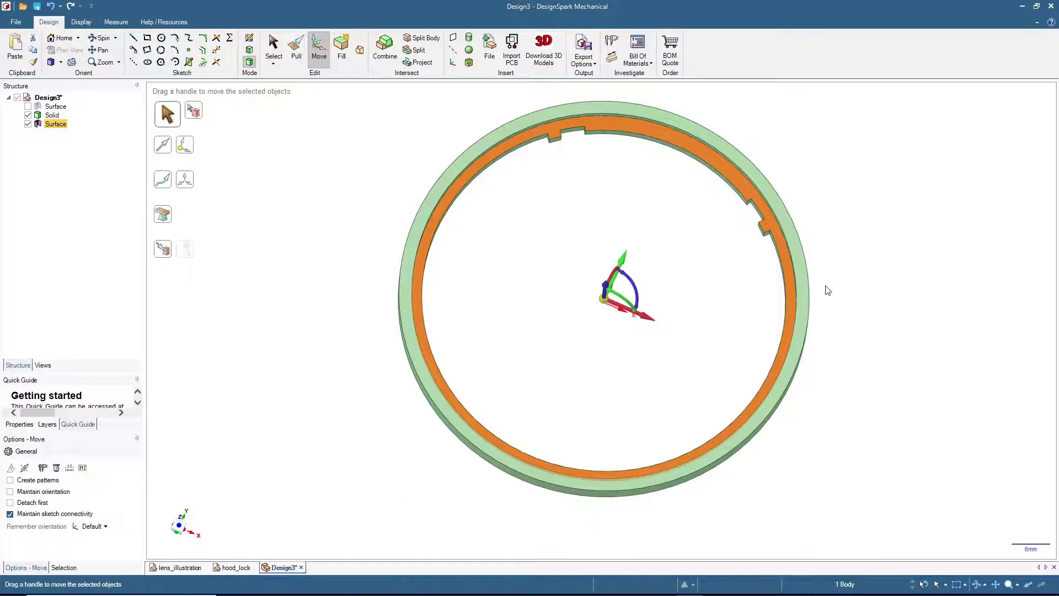
pyautogui.moveTo(612, 312)
pyautogui.mouseDown()
pyautogui.moveTo(611, 354)
pyautogui.moveTo(543, 342)
pyautogui.mouseUp()
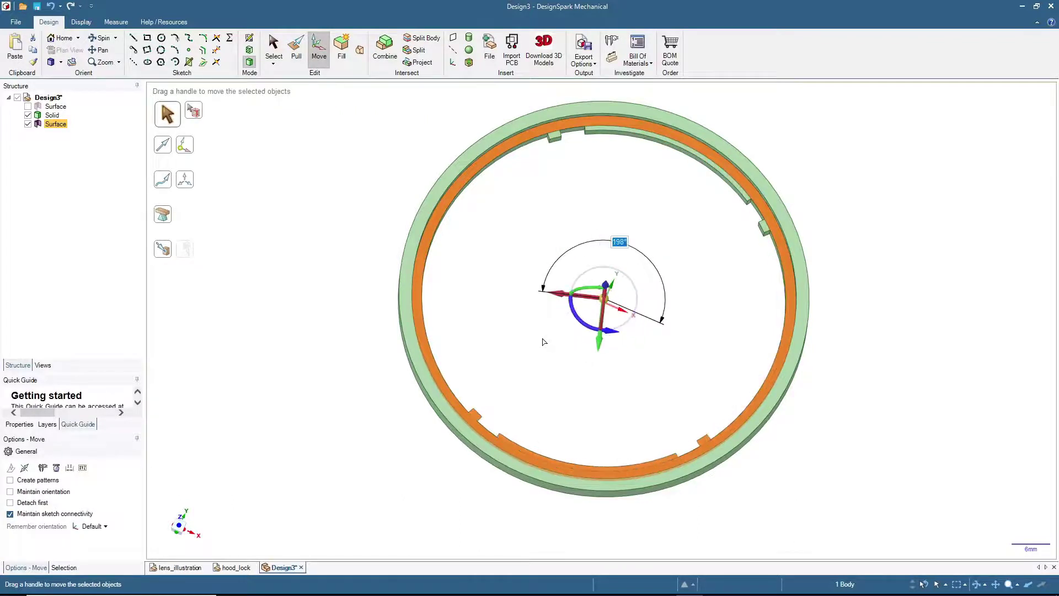
pyautogui.write('18')
pyautogui.press('Return')
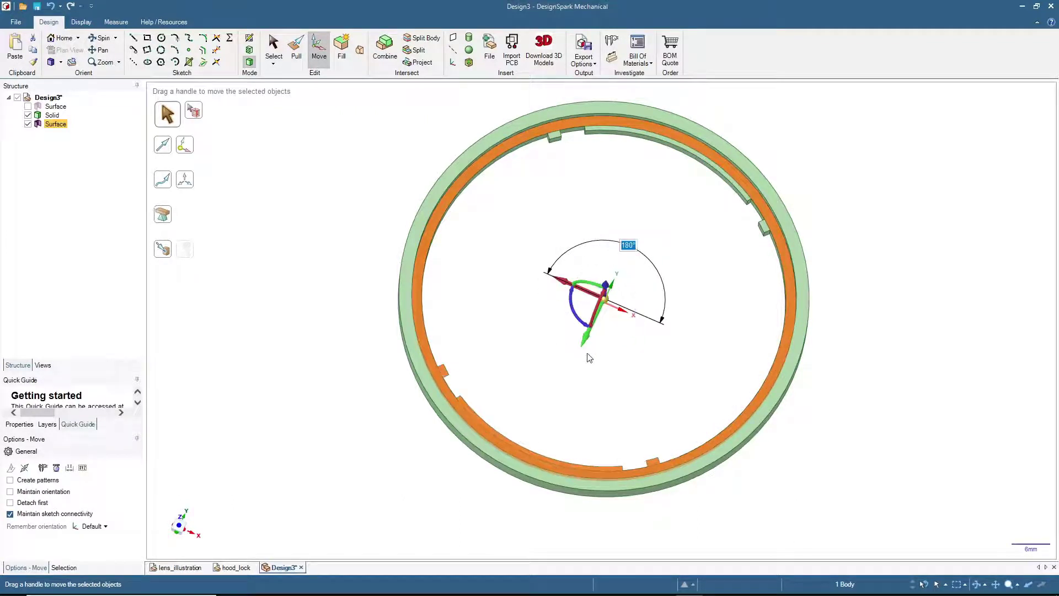
pyautogui.click(332, 331)
pyautogui.moveTo(326, 361); pyautogui.dragTo(272, 338, button='middle')
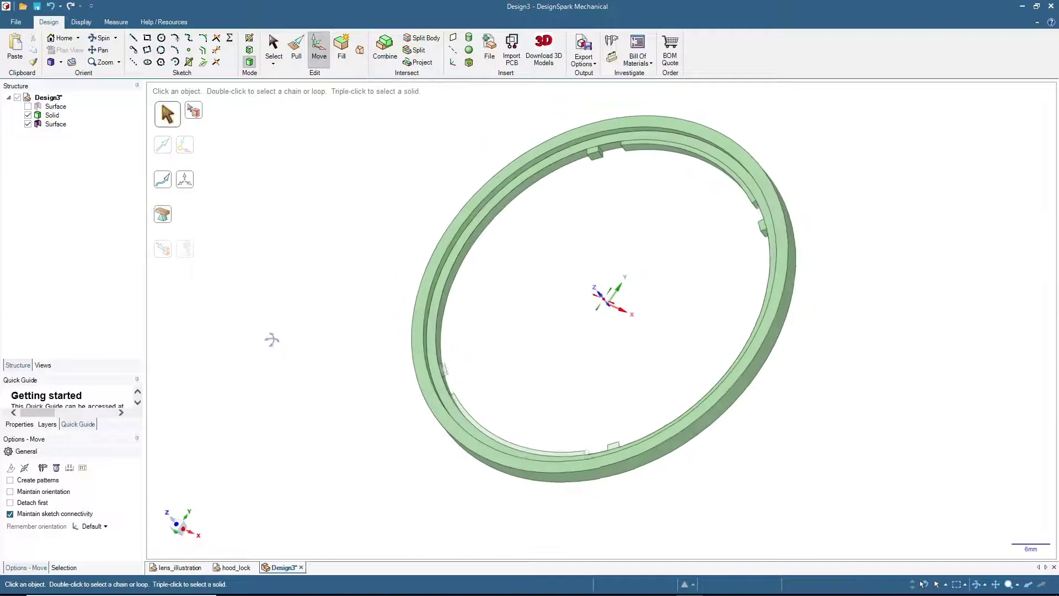
# Pull the rotated surface copy Up To the solid, merging it to add the opposite notches.
pyautogui.click(57, 124)
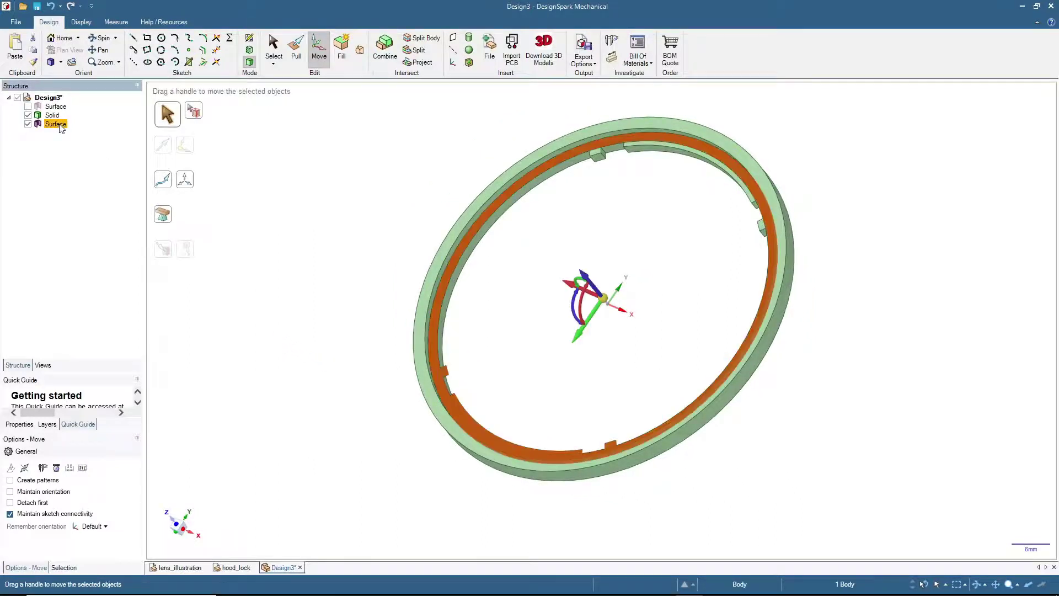
pyautogui.click(297, 48)
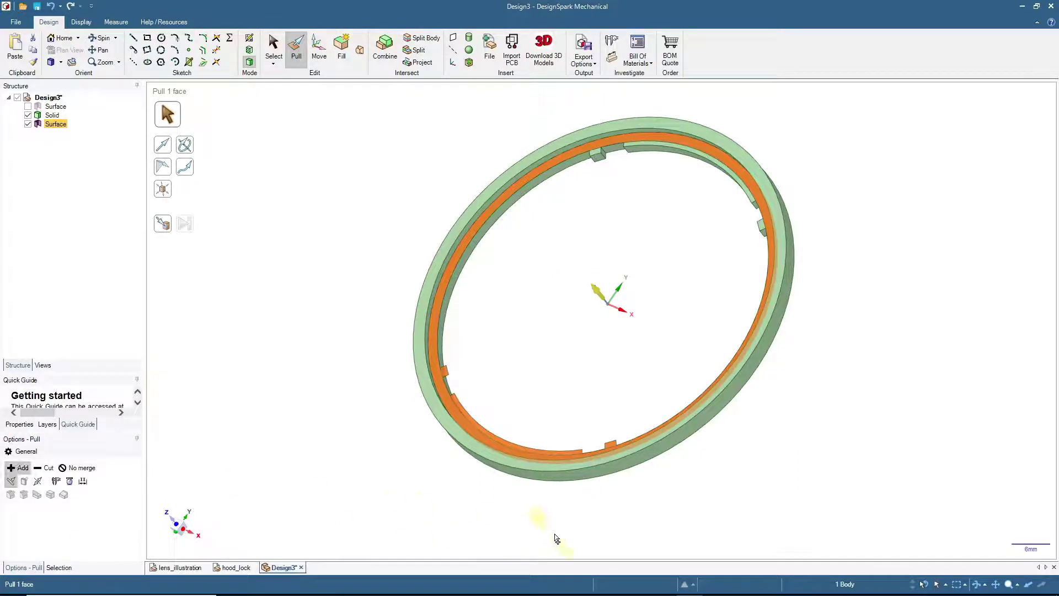
pyautogui.moveTo(539, 520); pyautogui.dragTo(408, 477, button='middle')
pyautogui.press('u')
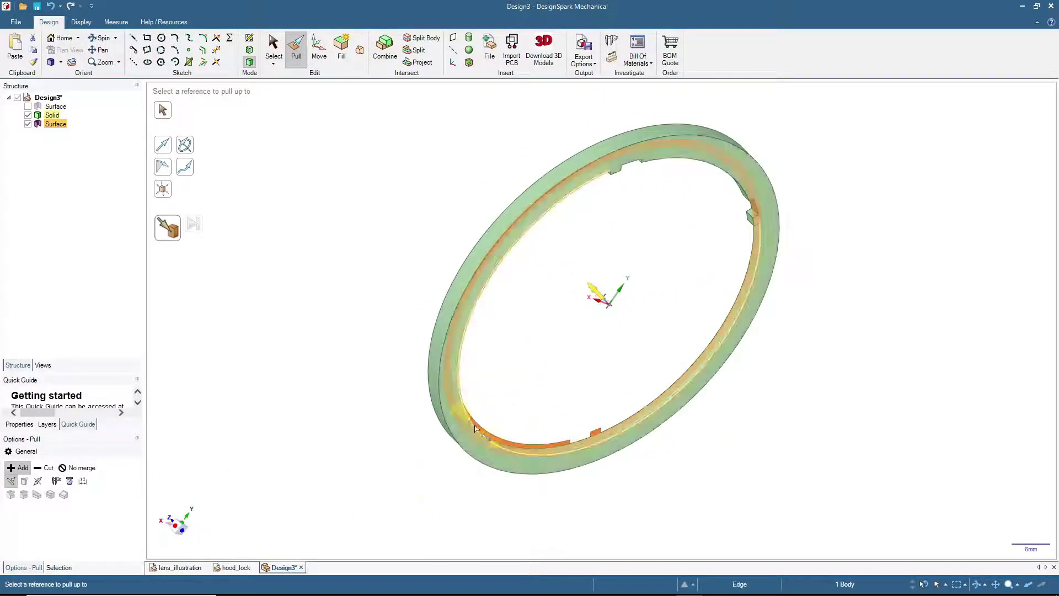
pyautogui.click(475, 237)
pyautogui.click(273, 53)
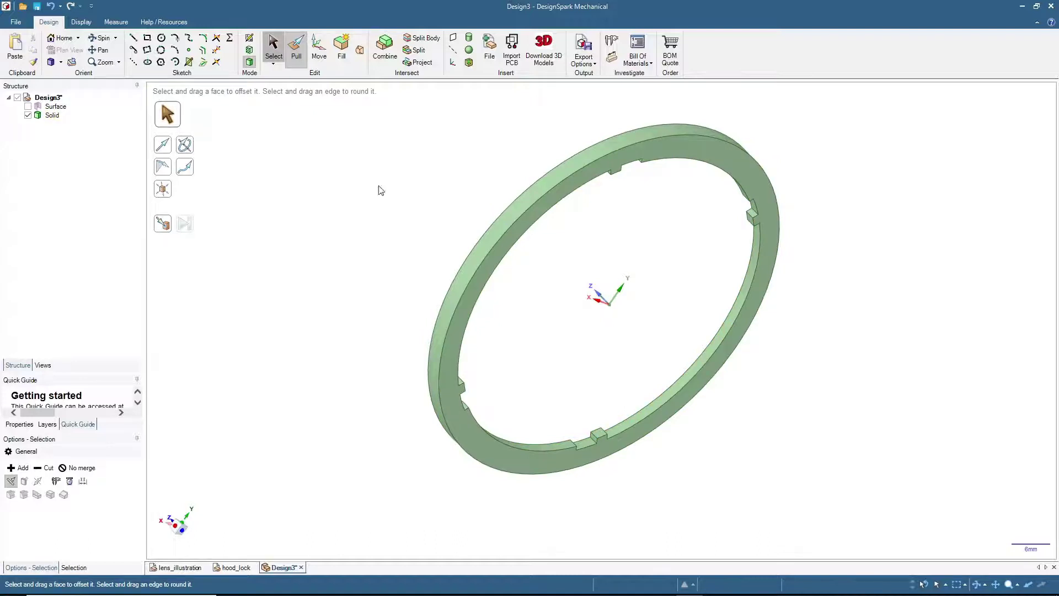
pyautogui.moveTo(376, 236); pyautogui.dragTo(518, 312, button='middle')
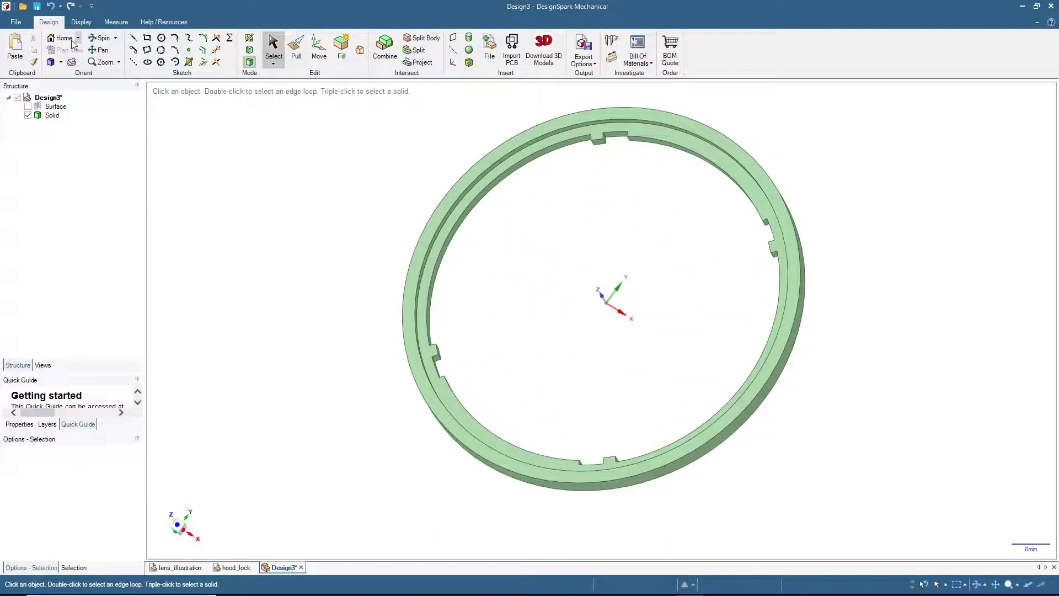
# Select the ring's whole inner edge loop and switch Pull to chamfer mode.
pyautogui.moveTo(496, 248); pyautogui.dragTo(554, 255, button='middle')
pyautogui.scroll(2, 554, 255)
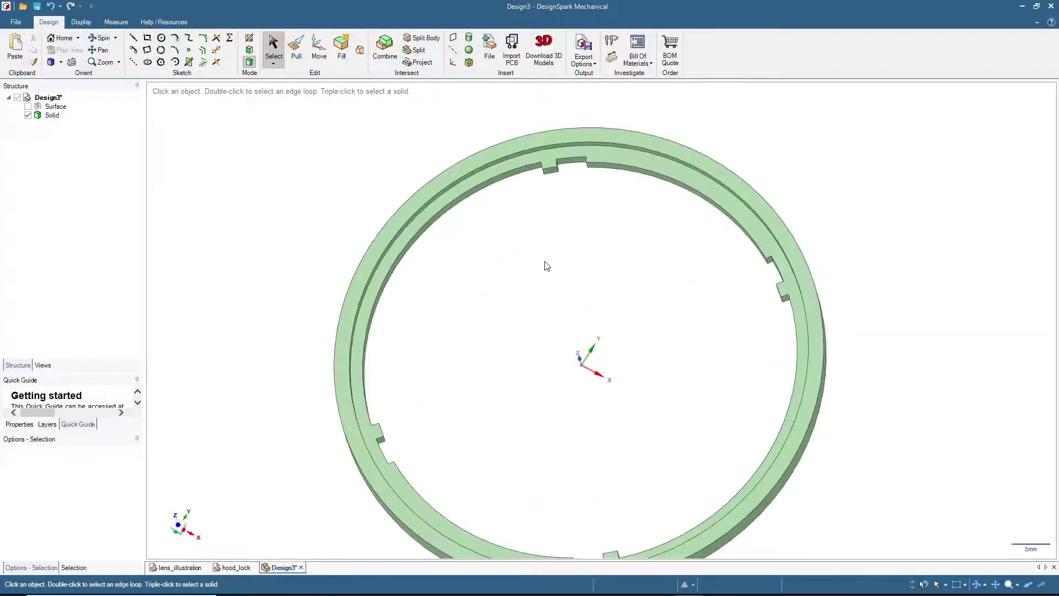
pyautogui.doubleClick(519, 169)
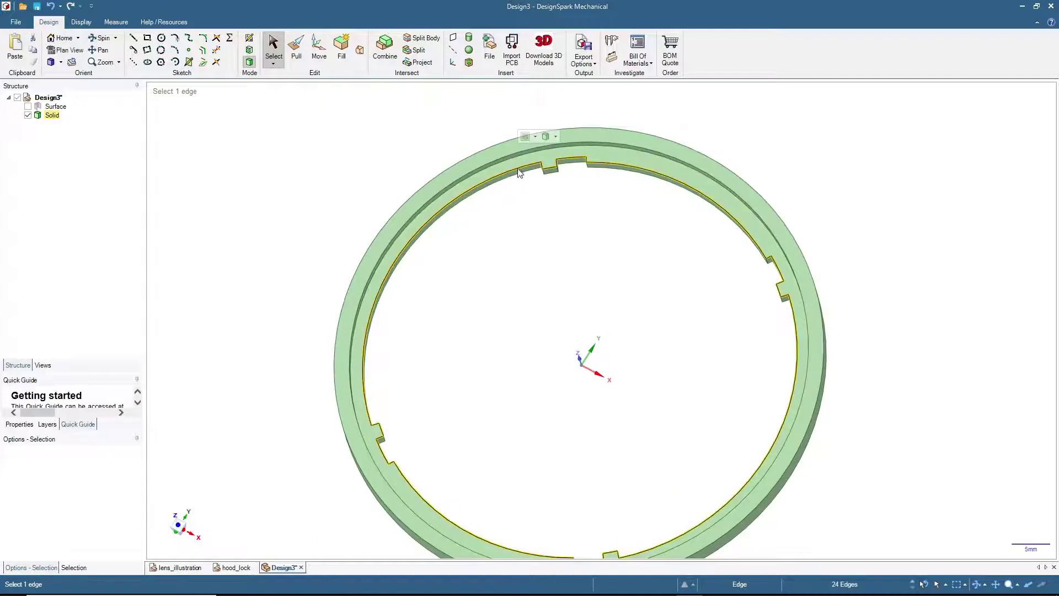
pyautogui.moveTo(555, 272); pyautogui.dragTo(539, 227, button='middle')
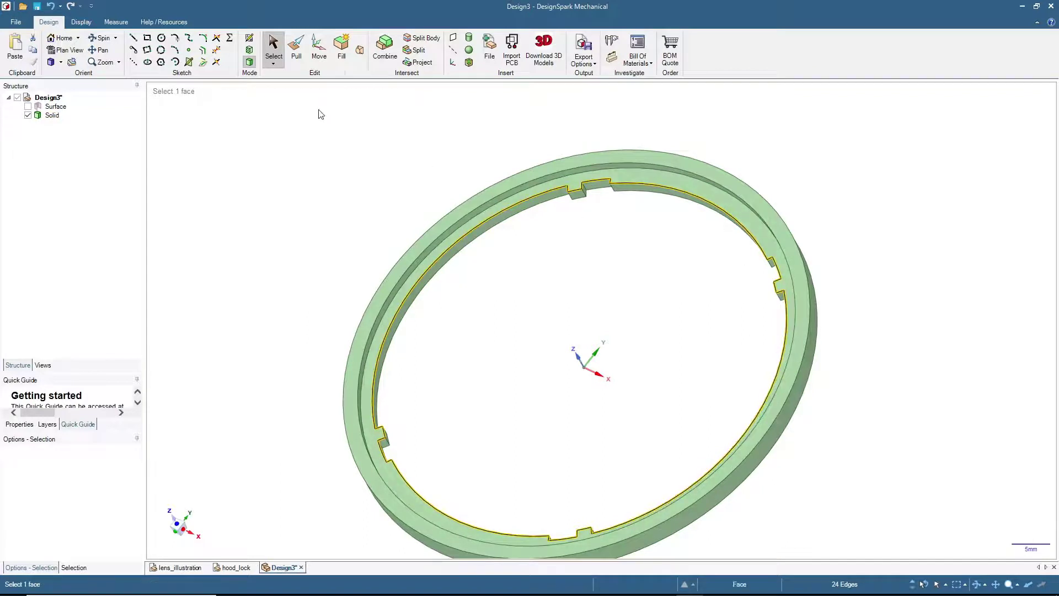
pyautogui.click(293, 55)
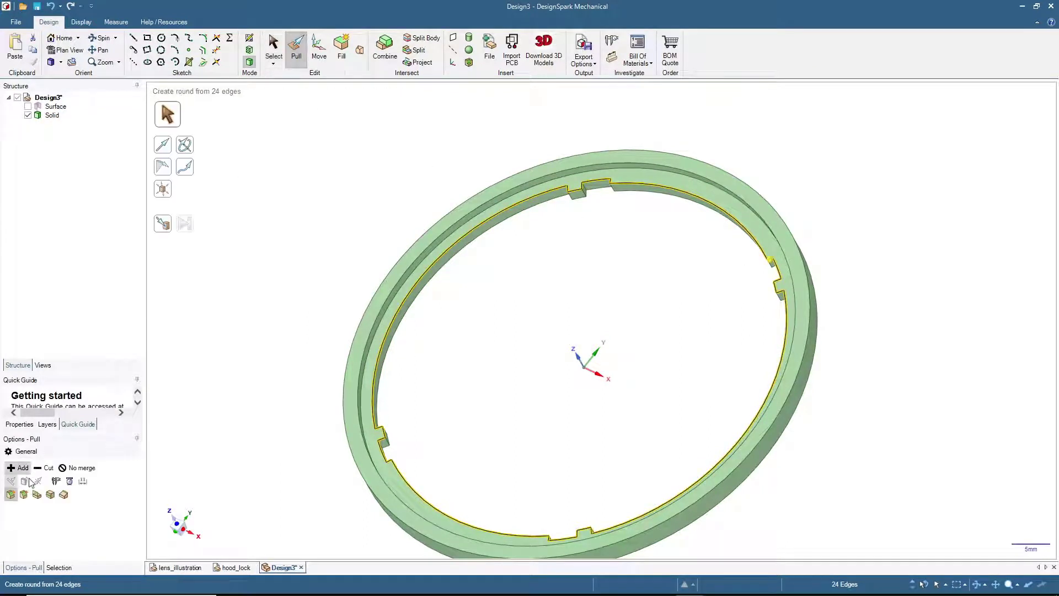
pyautogui.click(24, 494)
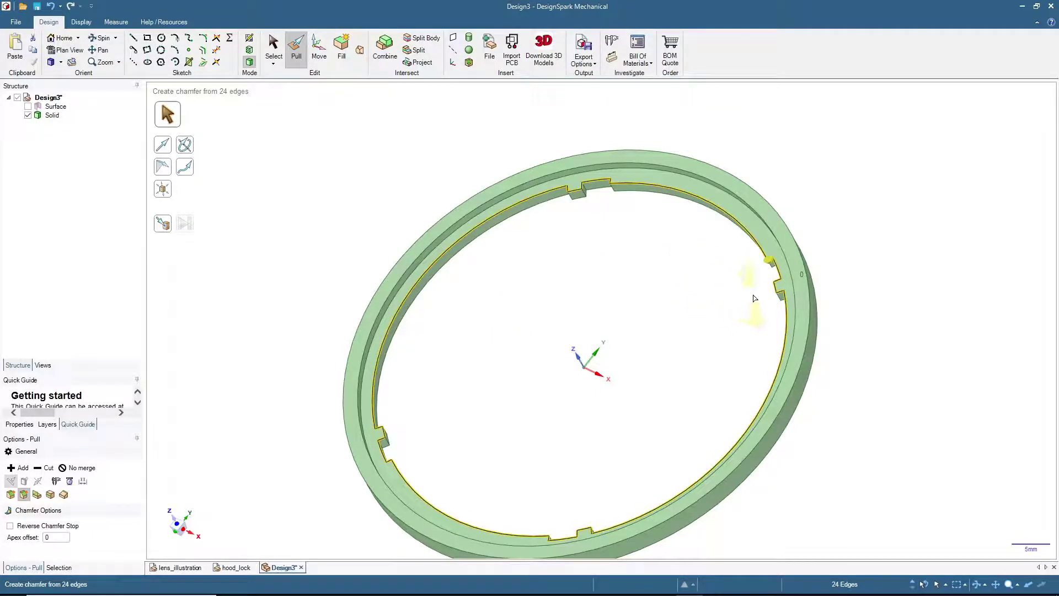
# Chamfer the inner edge loop by .4.
pyautogui.moveTo(754, 298); pyautogui.dragTo(757, 268)
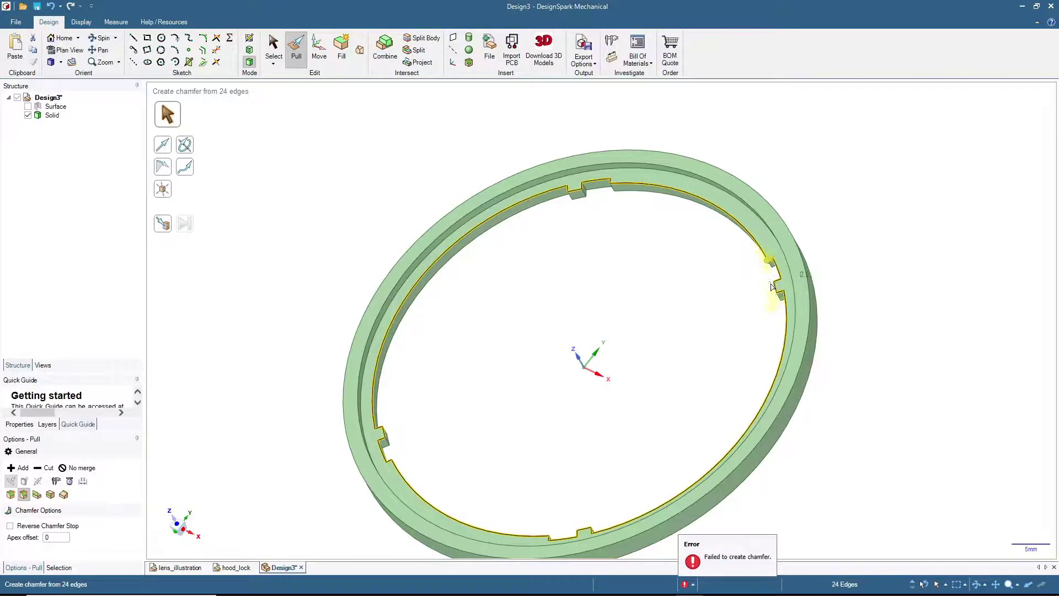
pyautogui.moveTo(690, 289)
pyautogui.mouseDown(button='middle')
pyautogui.moveTo(788, 293)
pyautogui.moveTo(733, 259)
pyautogui.mouseUp(button='middle')
pyautogui.scroll(3, 727, 264)
pyautogui.scroll(2, 727, 264)
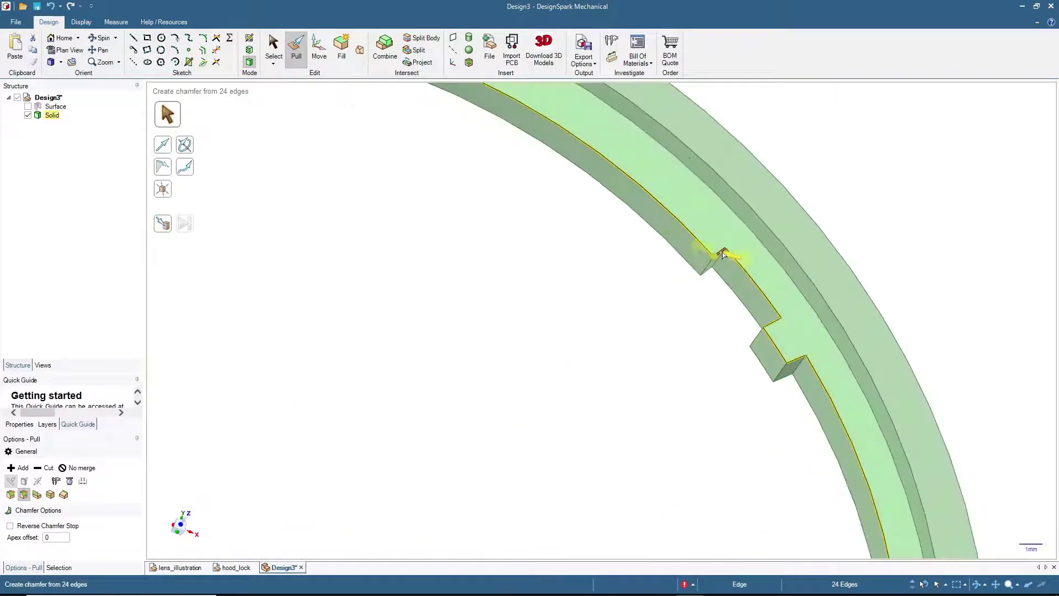
pyautogui.scroll(3, 727, 263)
pyautogui.scroll(2, 706, 261)
pyautogui.moveTo(690, 259); pyautogui.dragTo(677, 242)
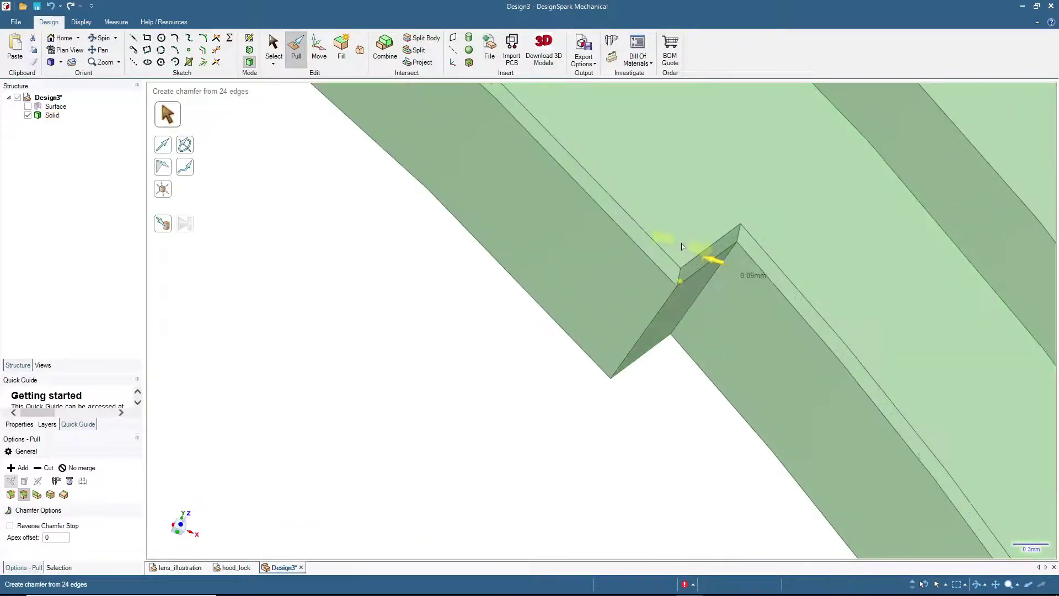
pyautogui.write('.4')
pyautogui.press('Return')
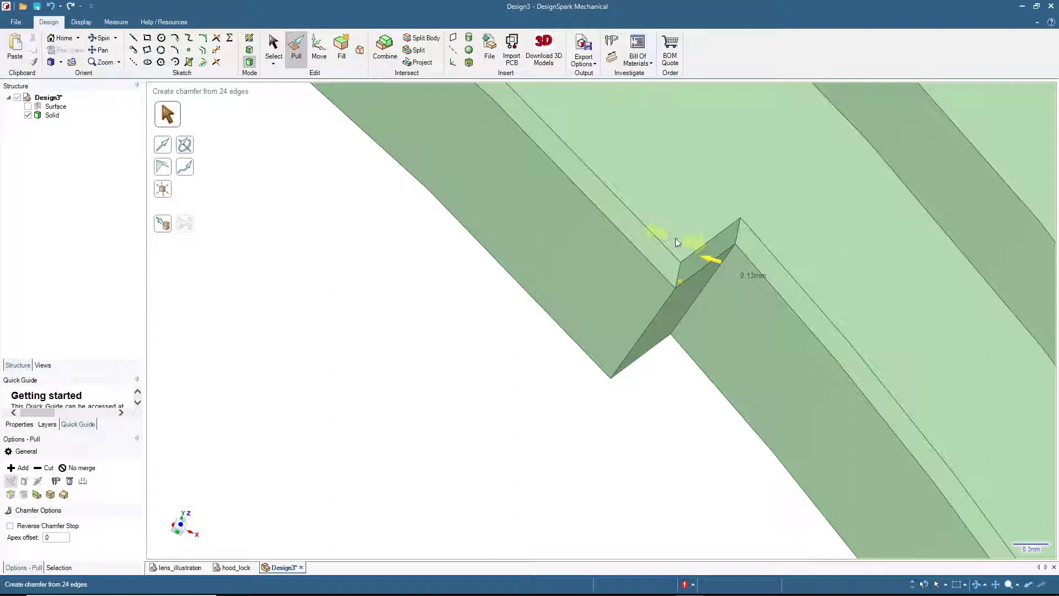
# Reselect the inner edge loop and commit the chamfer around every notch edge.
pyautogui.scroll(-3, 439, 331)
pyautogui.scroll(-3, 436, 328)
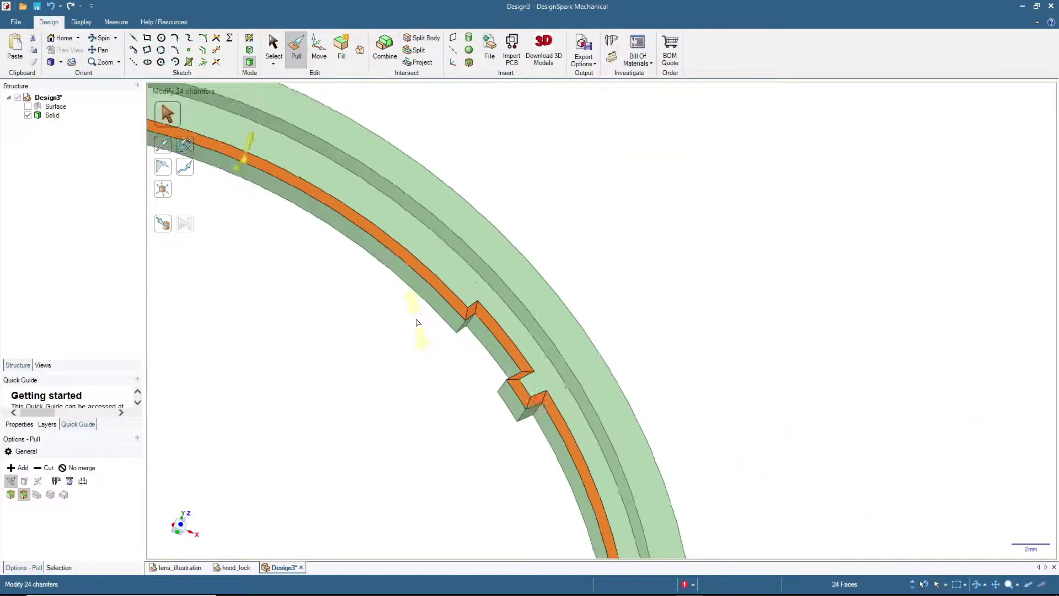
pyautogui.scroll(-3, 419, 325)
pyautogui.moveTo(662, 262)
pyautogui.mouseDown(button='middle')
pyautogui.moveTo(441, 255)
pyautogui.moveTo(362, 151)
pyautogui.mouseUp(button='middle')
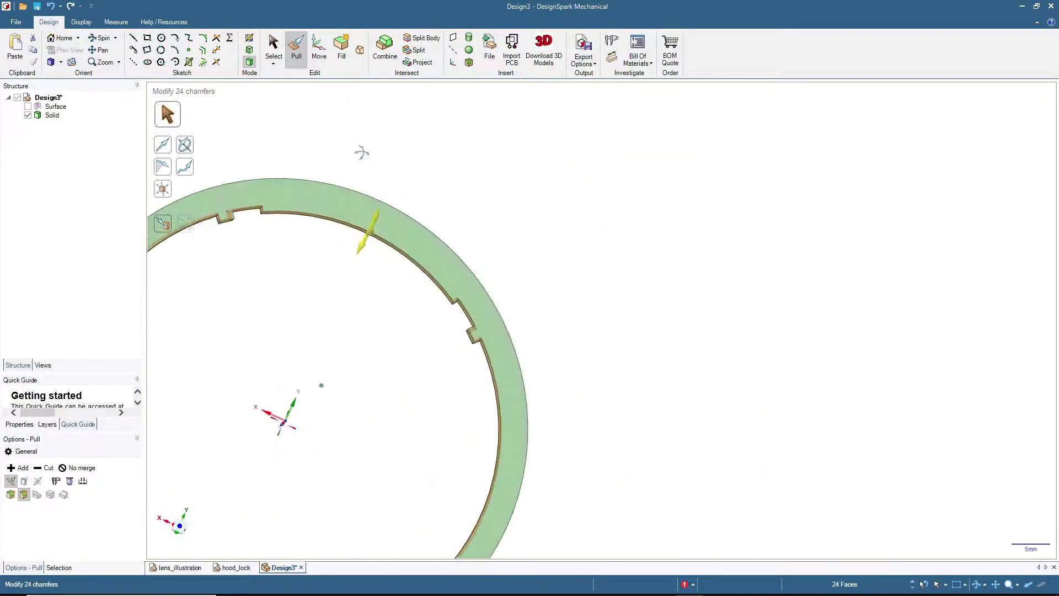
pyautogui.click(297, 217)
pyautogui.doubleClick(296, 217)
pyautogui.scroll(-3, 586, 287)
pyautogui.scroll(3, 586, 287)
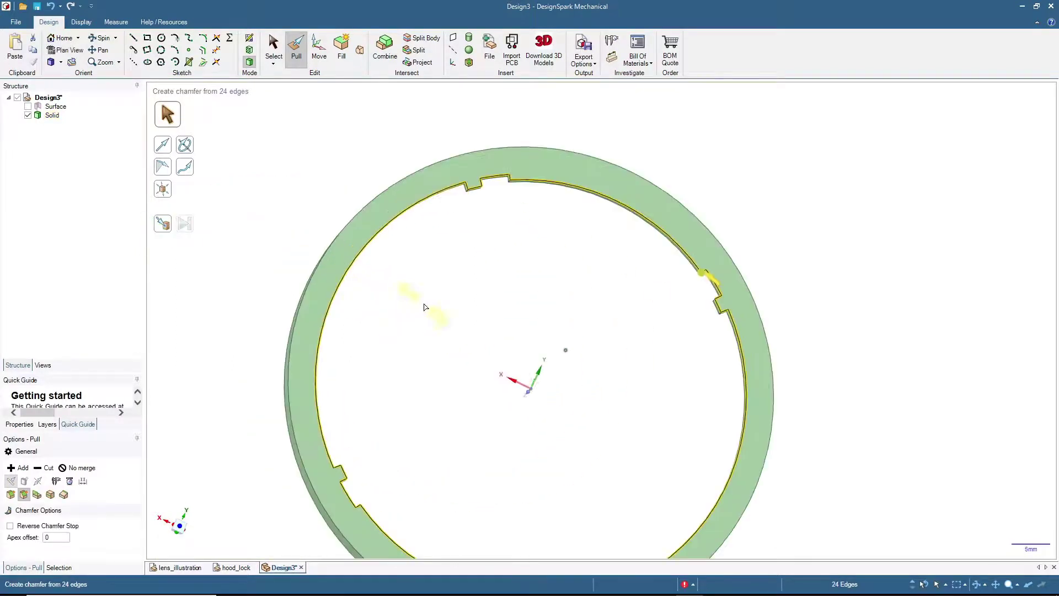
pyautogui.moveTo(407, 303); pyautogui.dragTo(372, 260, button='middle')
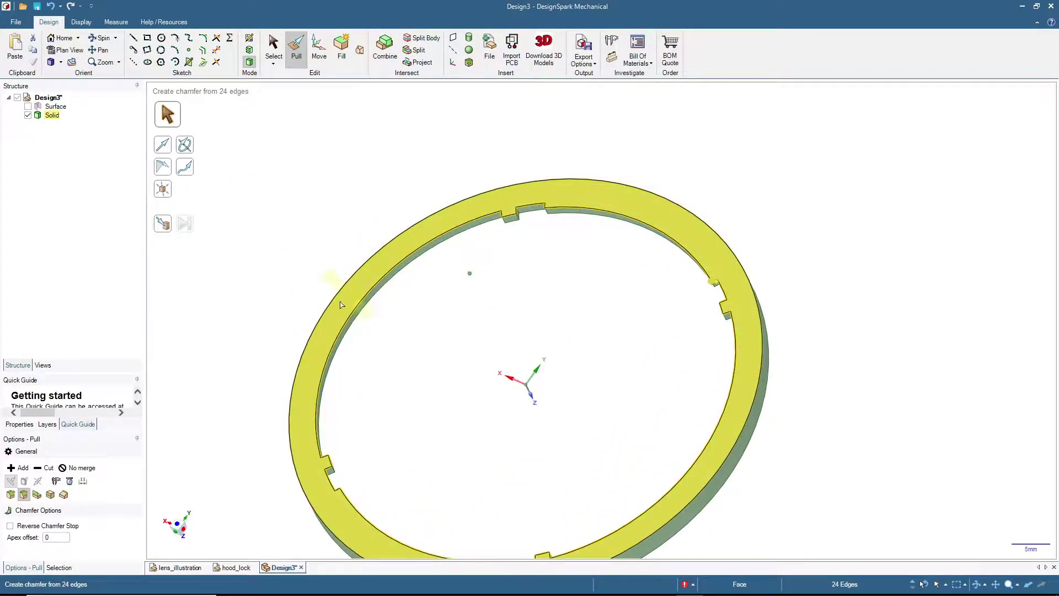
pyautogui.scroll(2, 712, 287)
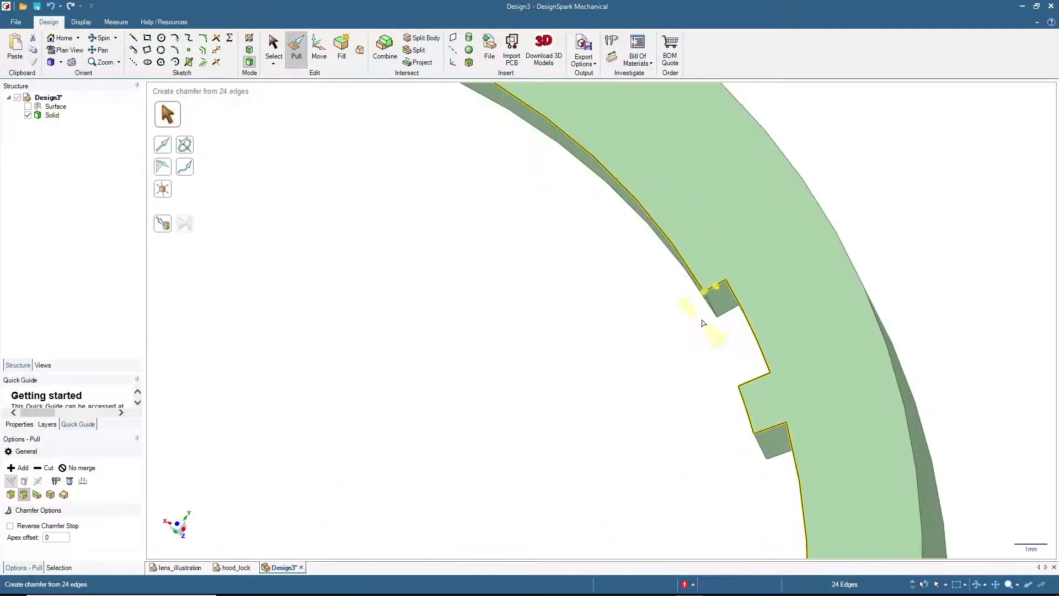
pyautogui.scroll(2, 720, 275)
pyautogui.scroll(2, 728, 267)
pyautogui.moveTo(729, 268); pyautogui.dragTo(723, 259)
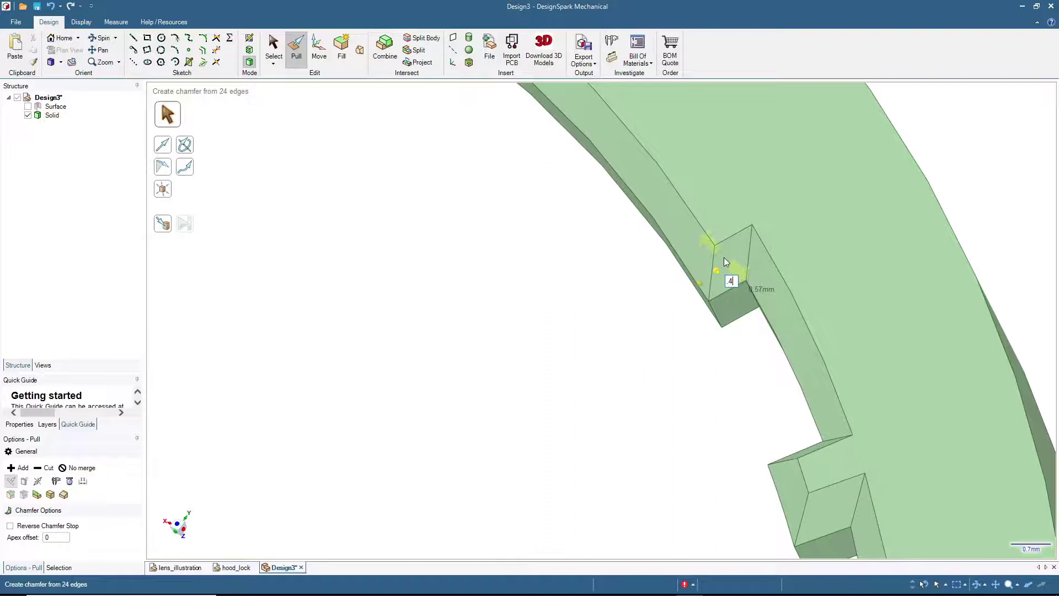
pyautogui.moveTo(723, 259); pyautogui.dragTo(731, 276)
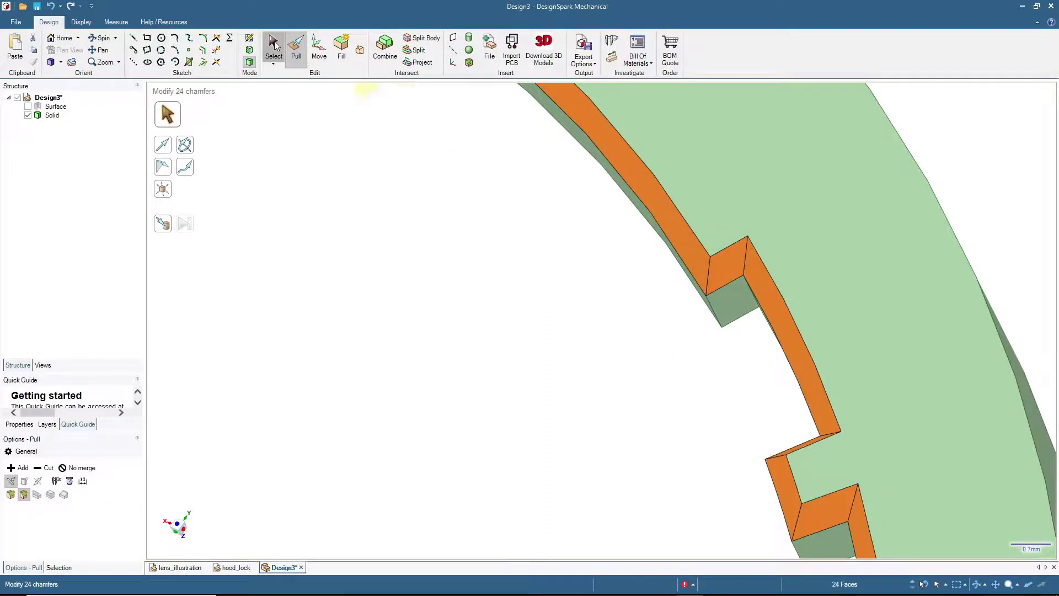
pyautogui.click(274, 45)
# Return to the Home view to show the whole chamfered ring.
pyautogui.click(60, 38)
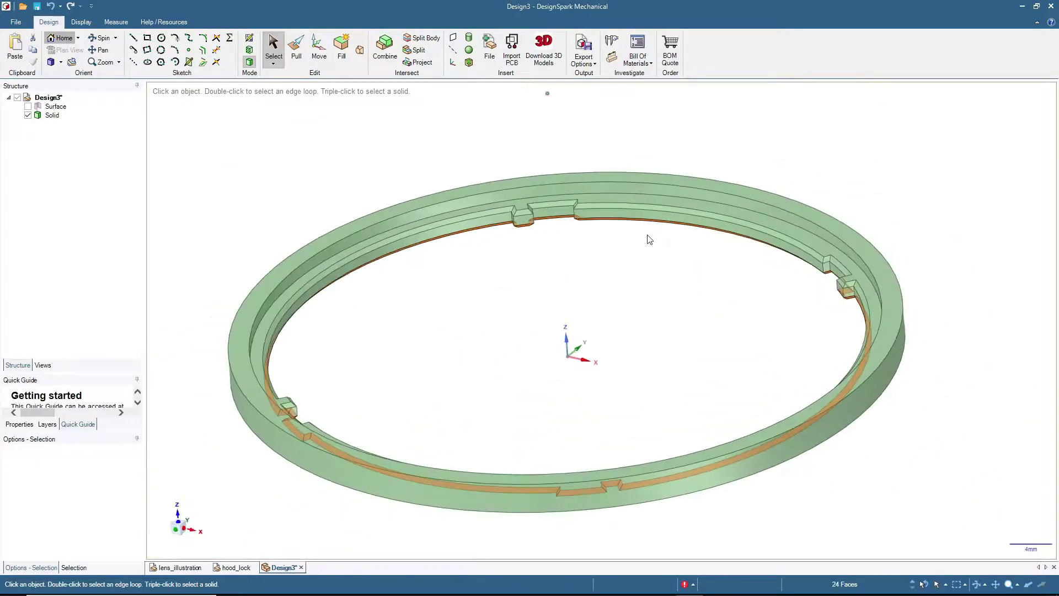